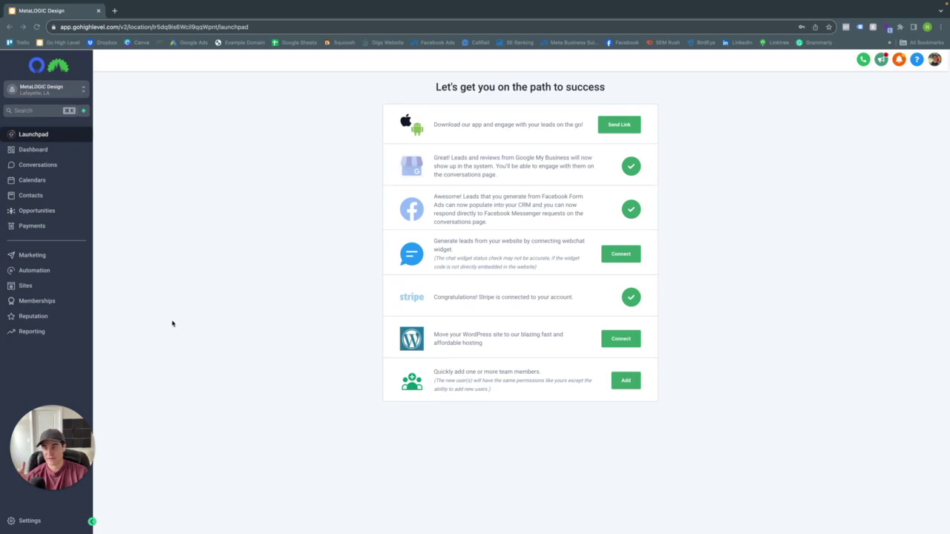
- Copy the Google review link from the Reputation settings and return to the Reputation overview
left_click(36, 316)
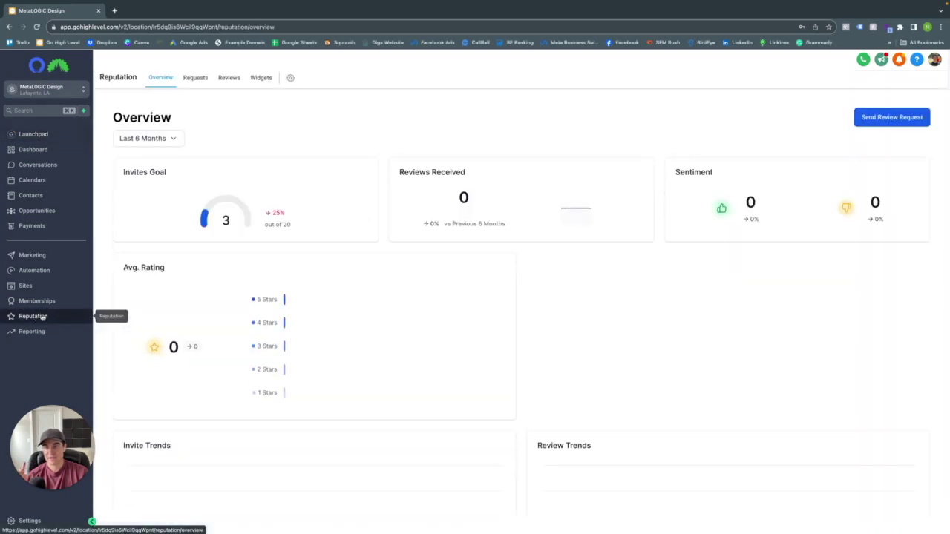
left_click(291, 80)
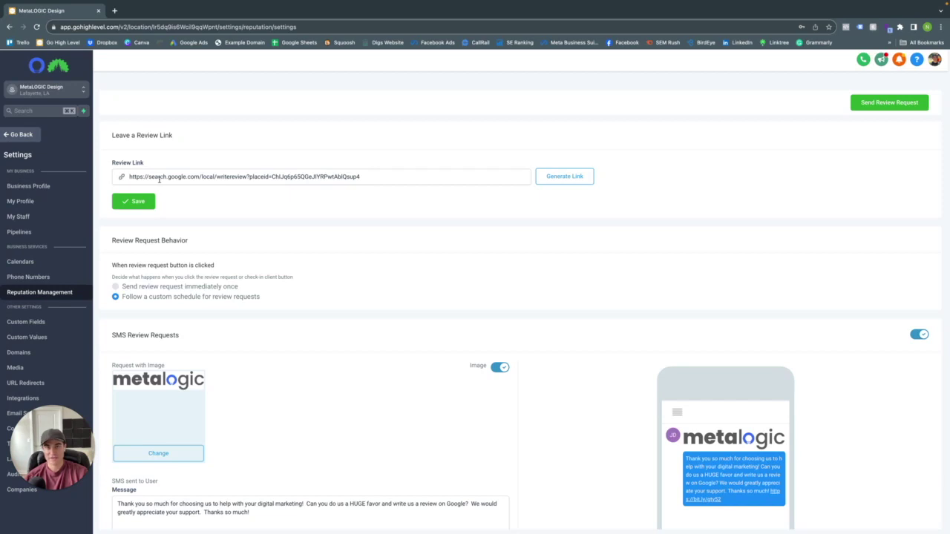
triple_click(454, 179)
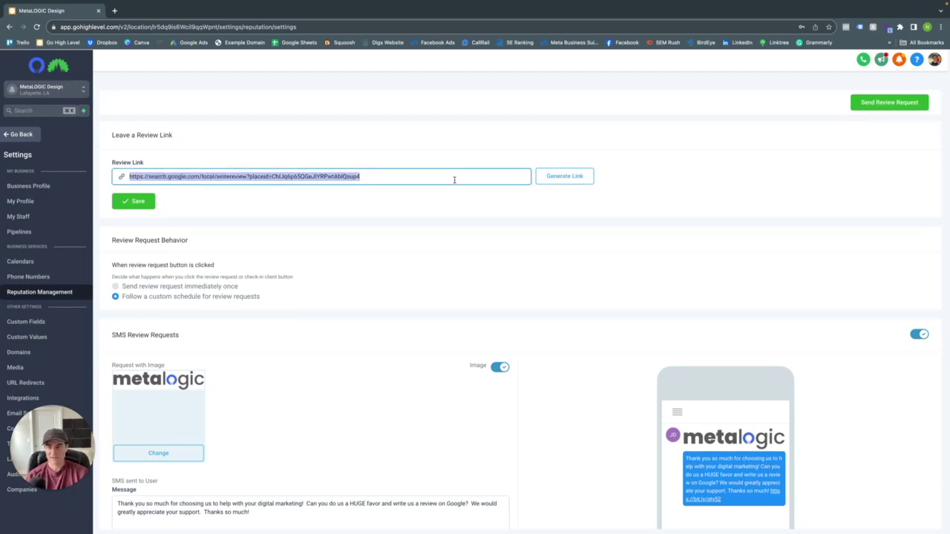
left_click(30, 133)
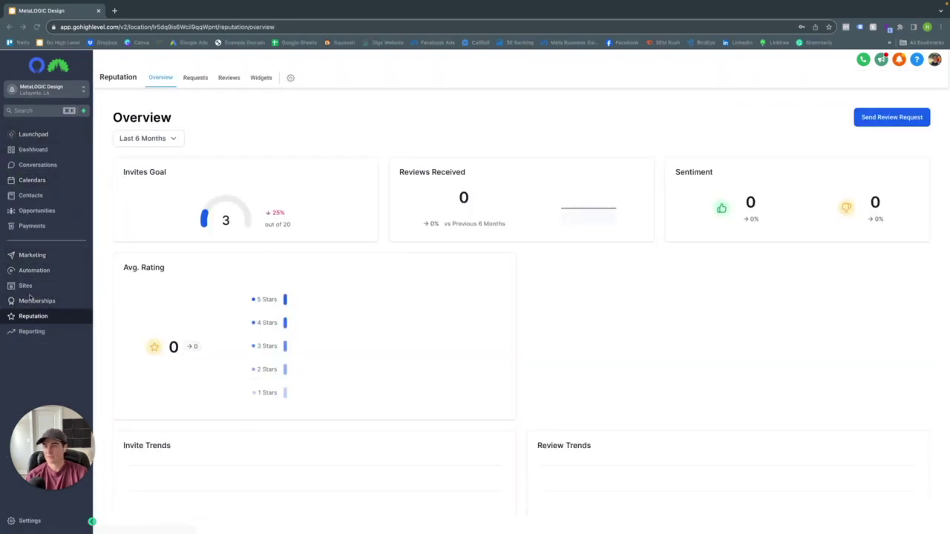
- Open Marketing's Trigger Links list and start a new link
left_click(33, 257)
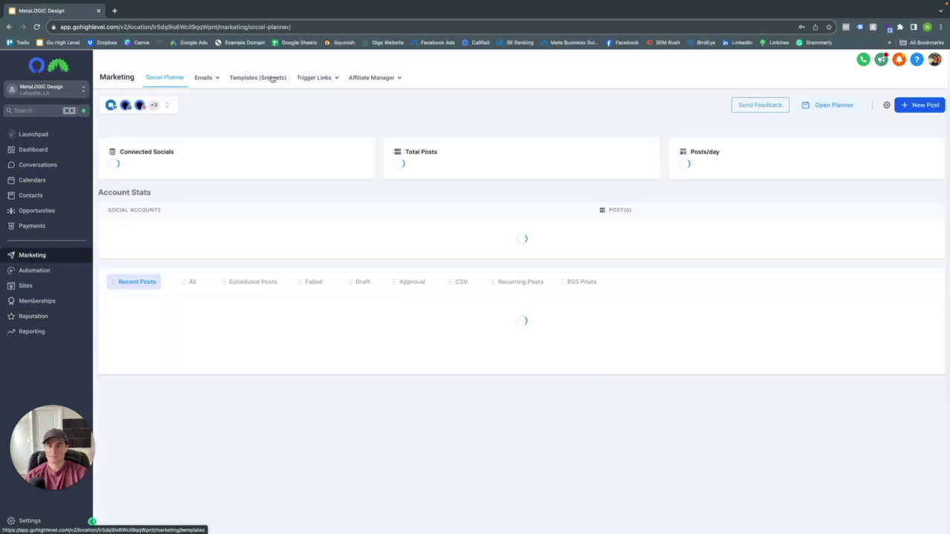
mouse_move(314, 79)
left_click(317, 98)
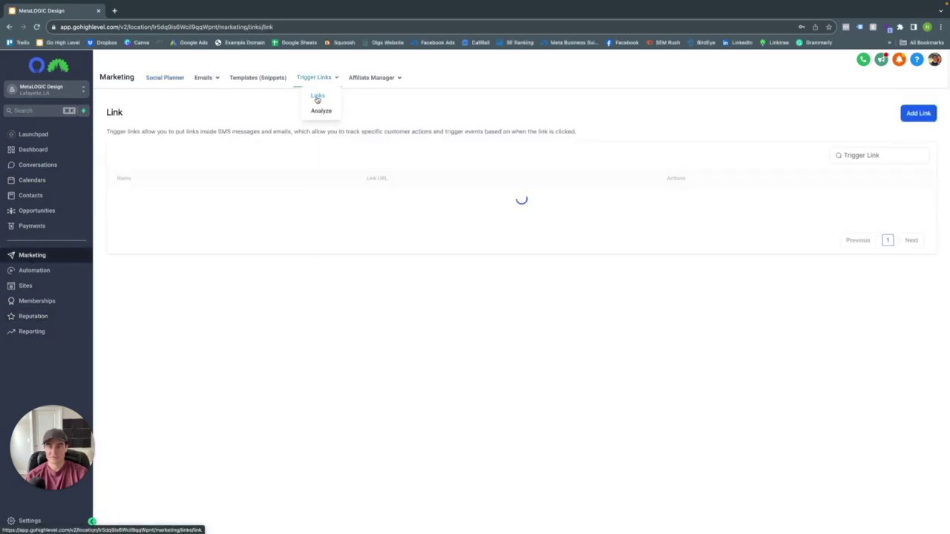
left_click(901, 116)
- Name the link 'Metalogic Design Review Link', paste the Google review URL, and save it
left_click(492, 319)
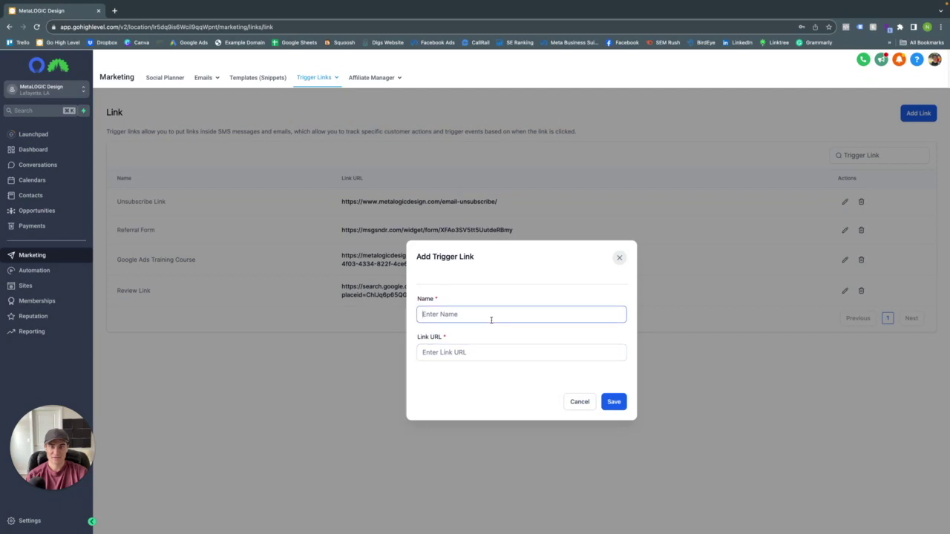
type("Metalogic ")
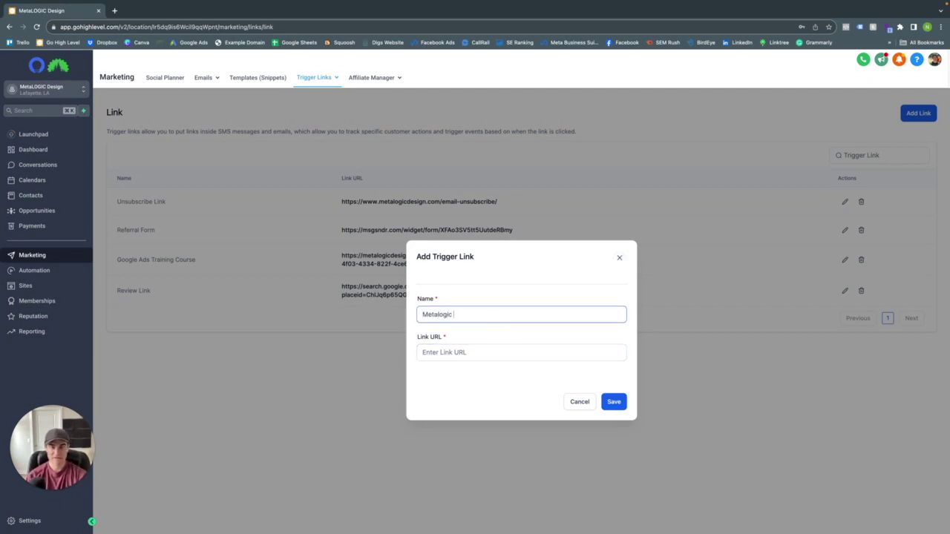
type("Design Re")
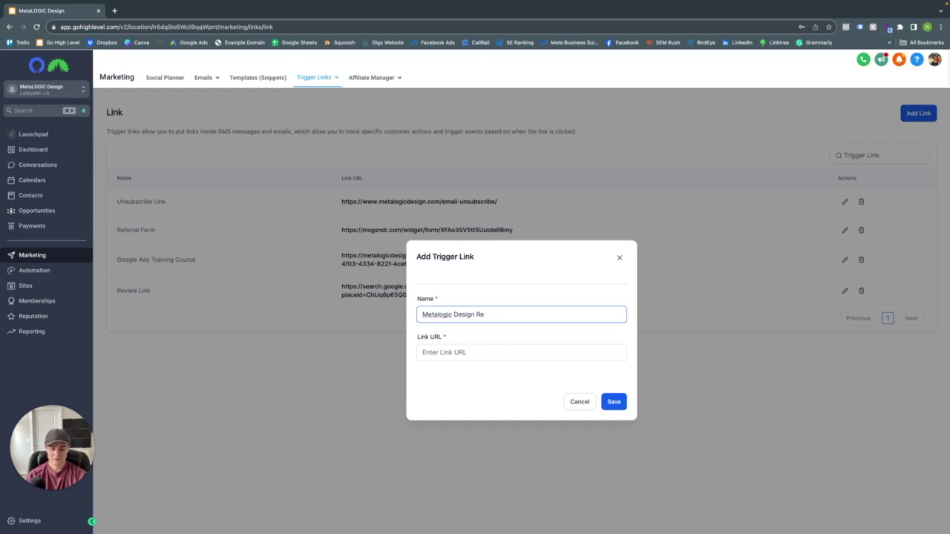
type("view")
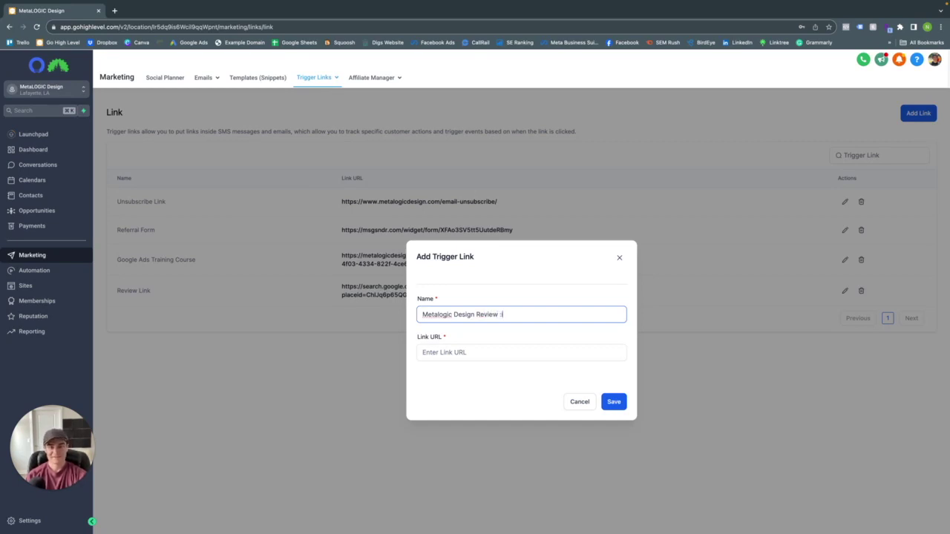
type(" Link")
left_click(520, 353)
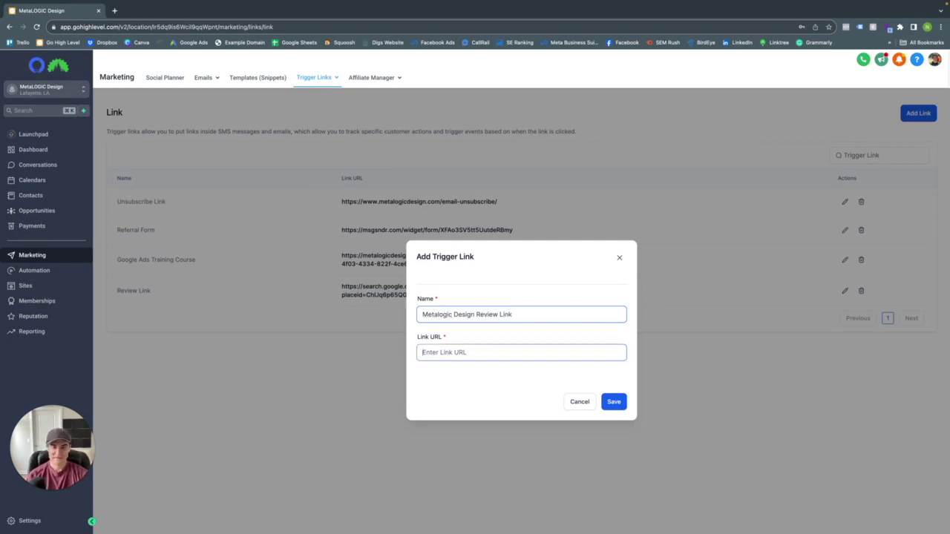
type("https://search.google.com/local/writereview?placeid=ChIJq6p65QGeJIYRPwtAbIQsup4")
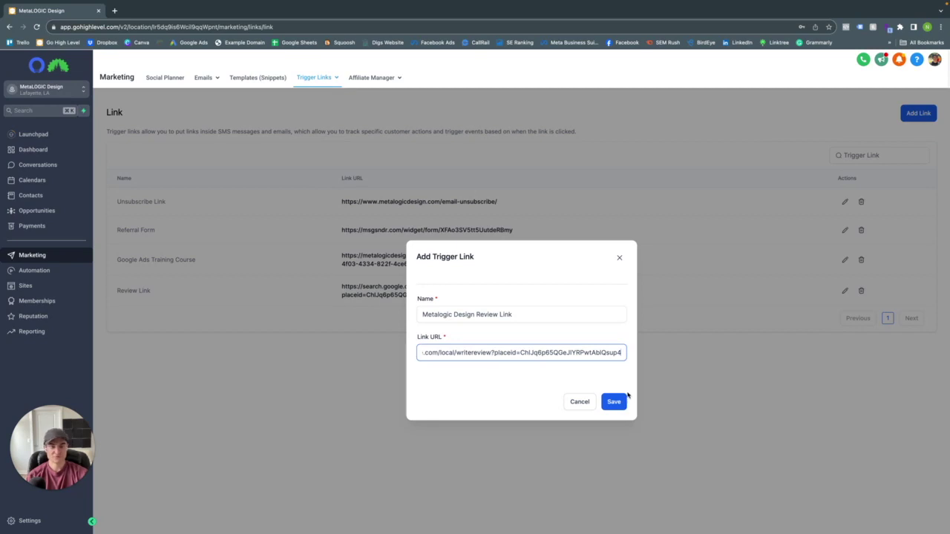
left_click(616, 401)
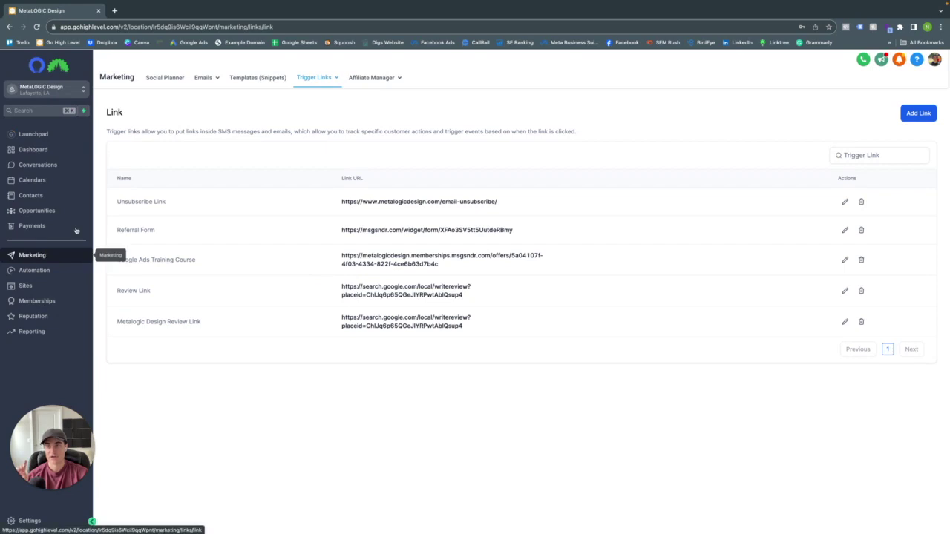
- Create a new blank email template in the Design Editor
mouse_move(209, 79)
left_click(196, 111)
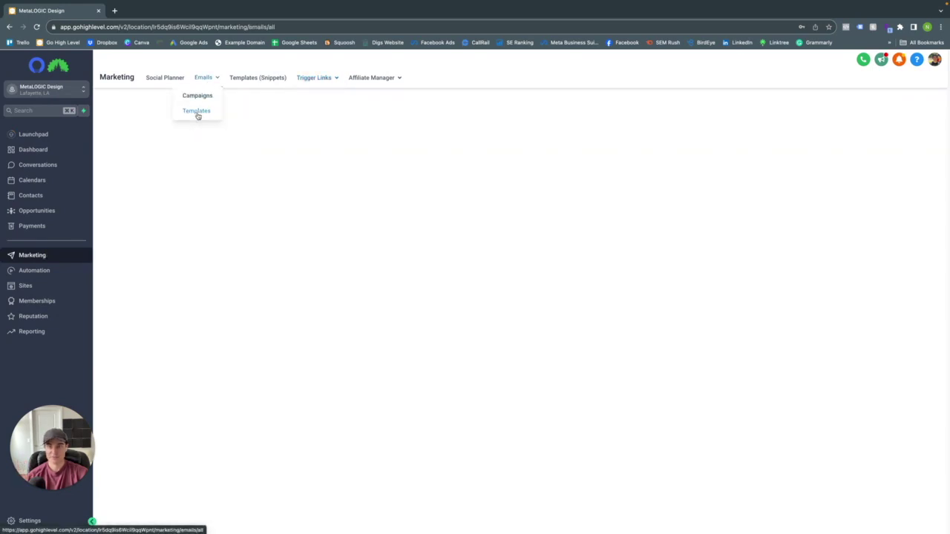
left_click(911, 111)
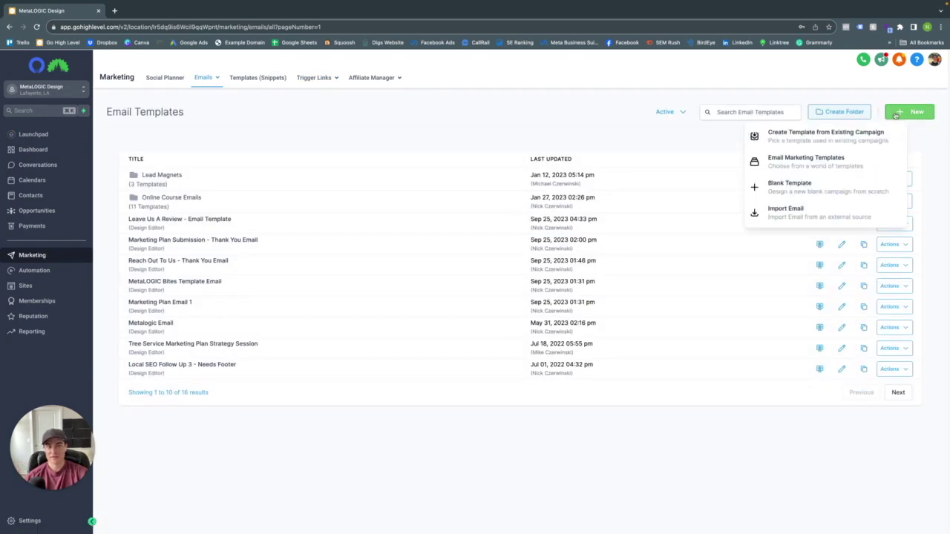
left_click(808, 184)
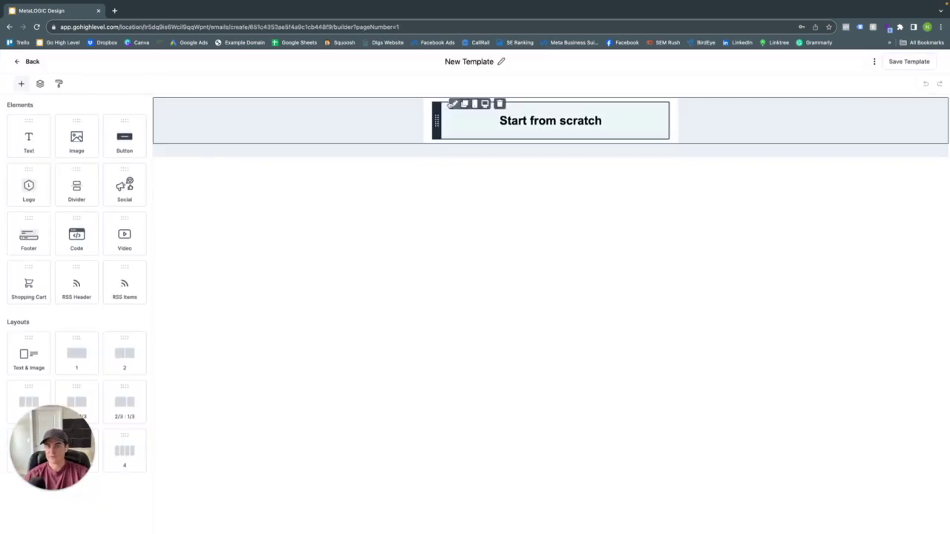
- Title the new email template 'Review Template 1'
left_click(488, 61)
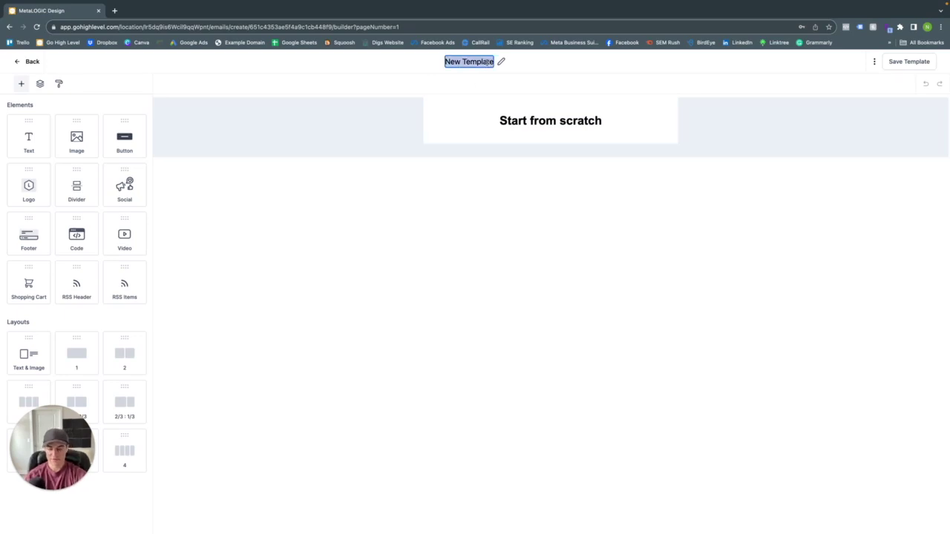
type("Rebrand")
key("BackSpace")
key("BackSpace")
key("BackSpace")
key("BackSpace")
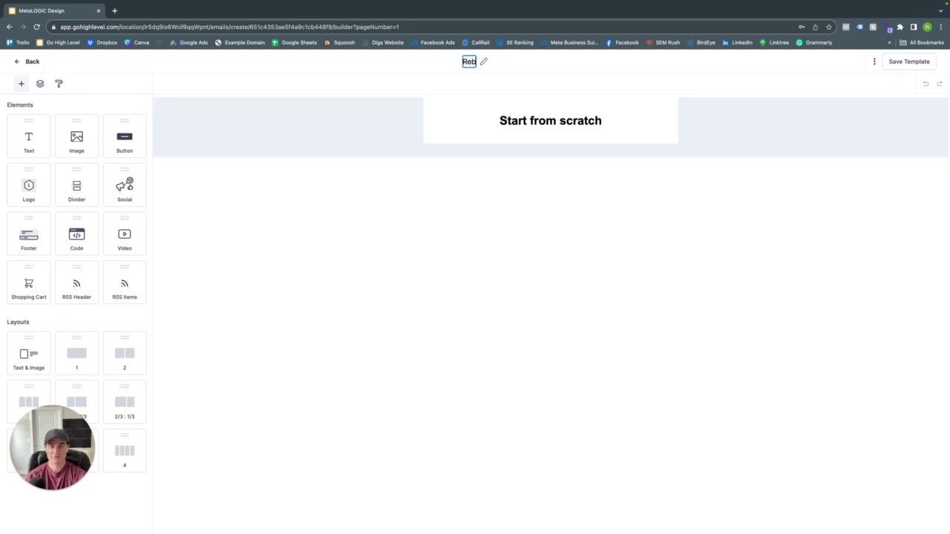
key("BackSpace")
type("view Templ")
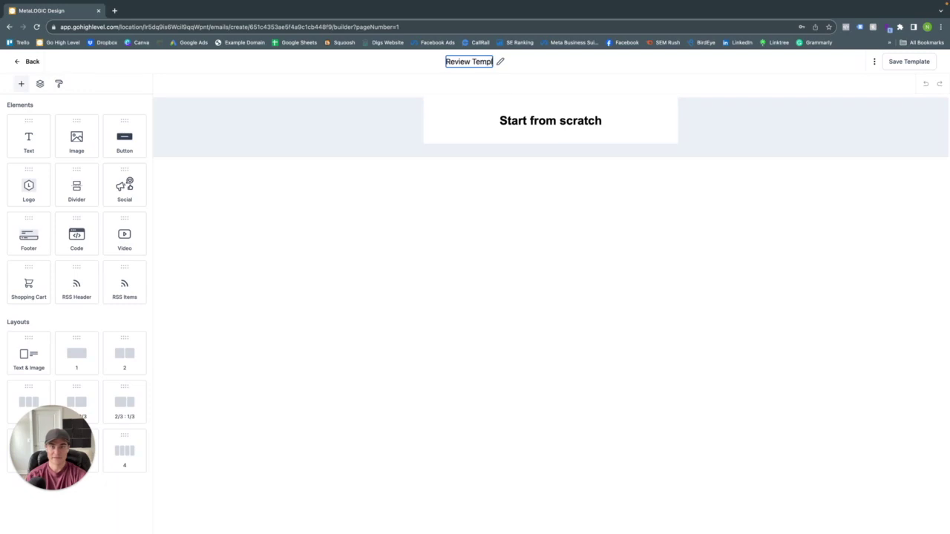
type("ate 1")
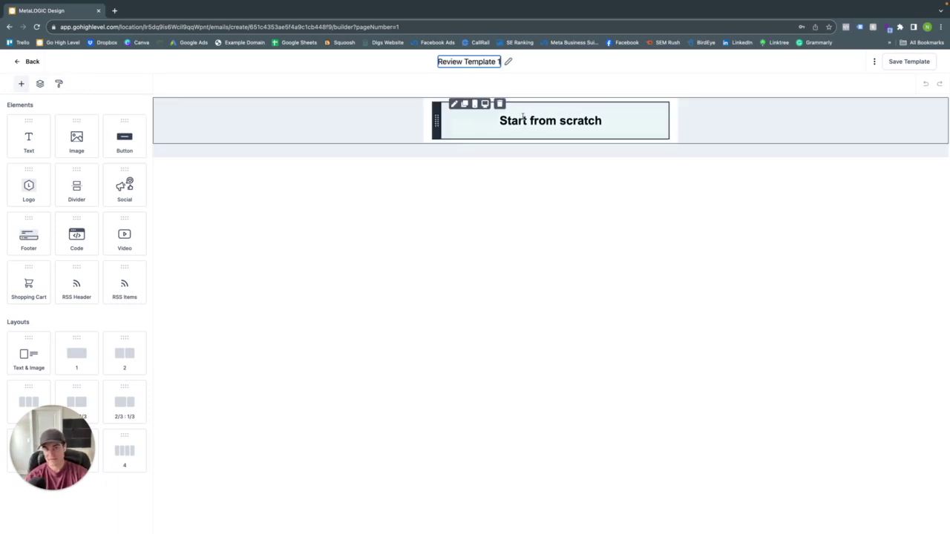
left_click(523, 119)
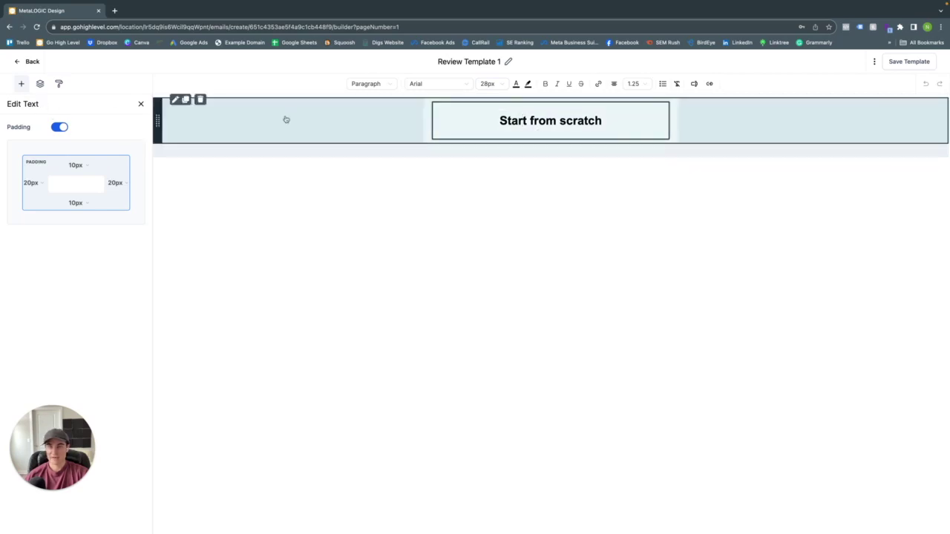
left_click(22, 86)
- Add the metalogic header image above the text, with its padding removed
left_click_drag(76, 145, 561, 155)
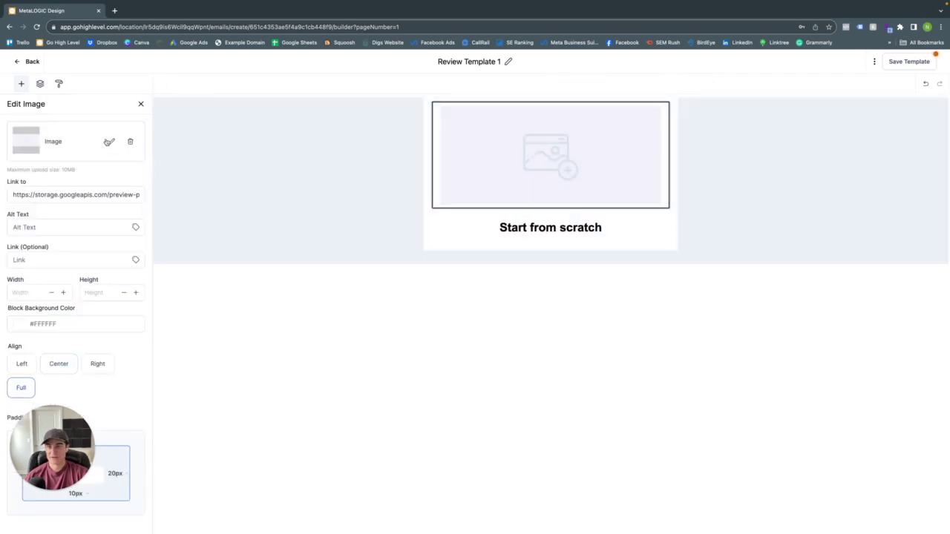
left_click(109, 142)
left_click(78, 215)
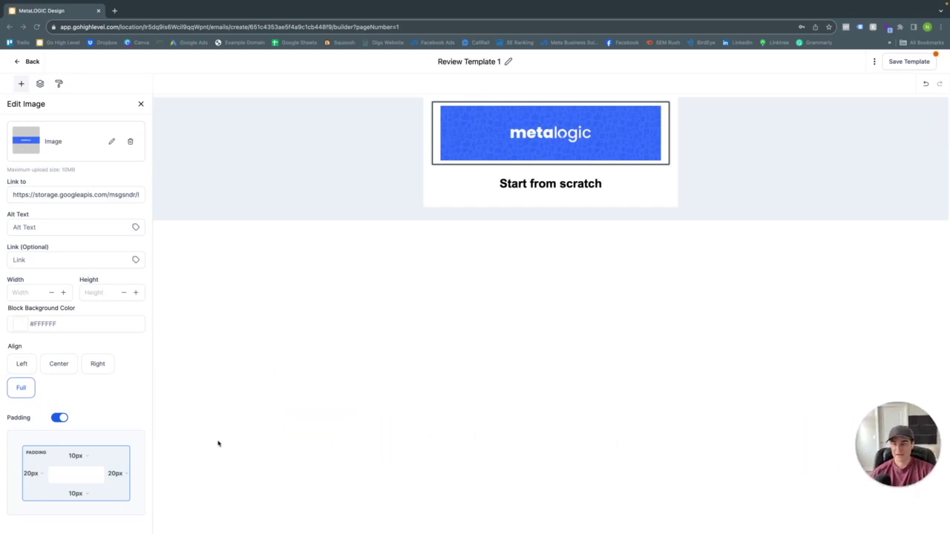
left_click(58, 418)
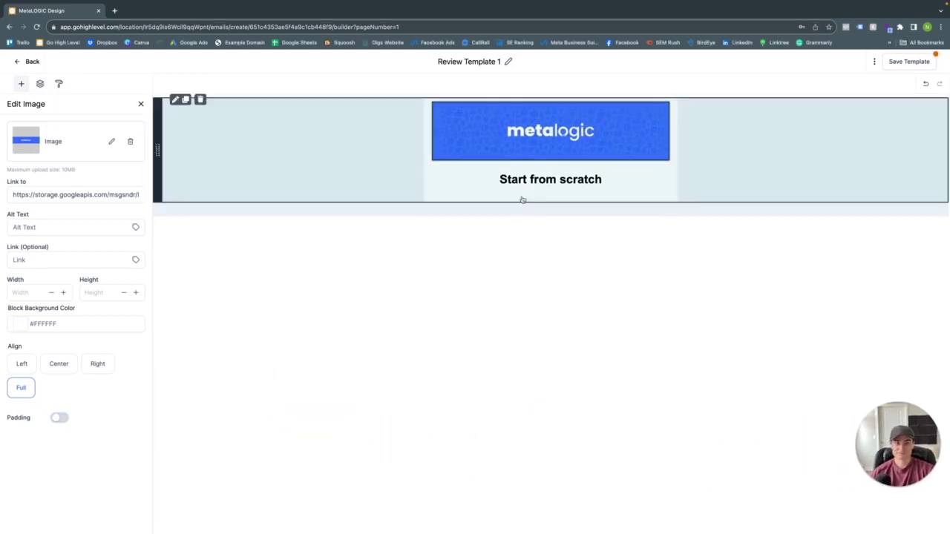
- Replace the starter text with 'Thank you' followed by the contact's First Name value
left_click(523, 197)
key("ctrl+a")
key("BackSpace")
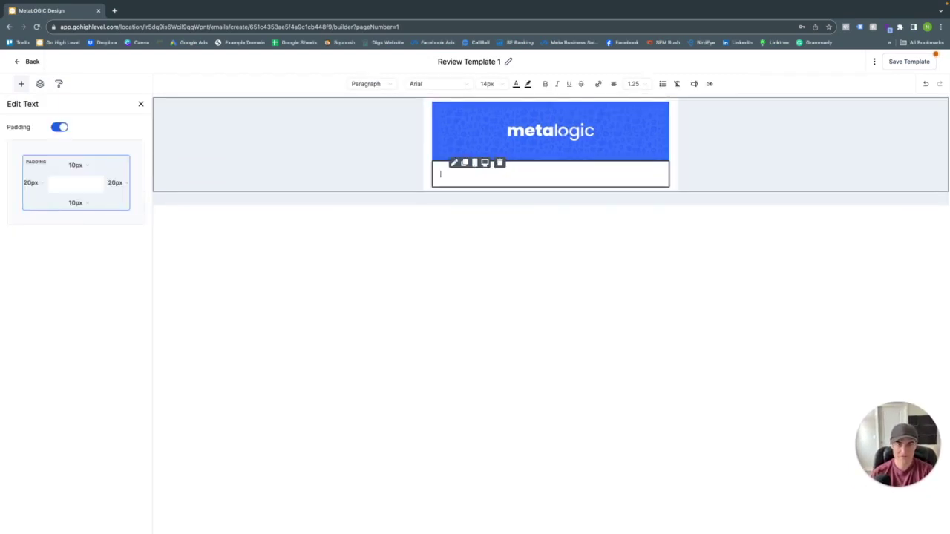
type("Thank")
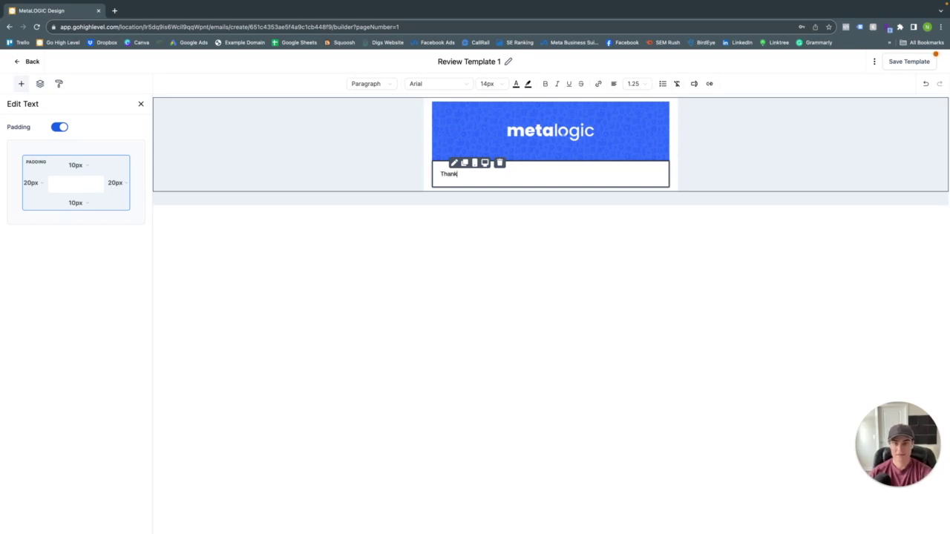
type(" you")
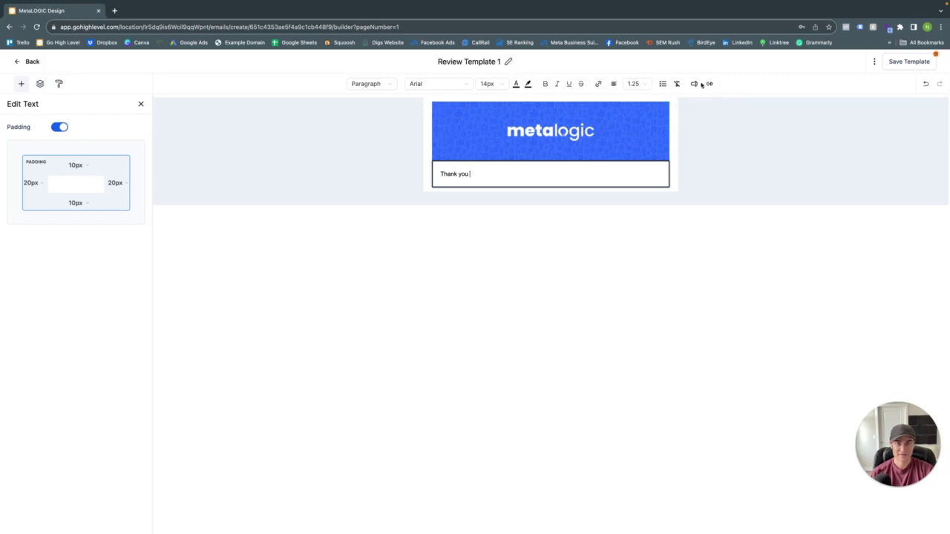
left_click(694, 83)
left_click(677, 120)
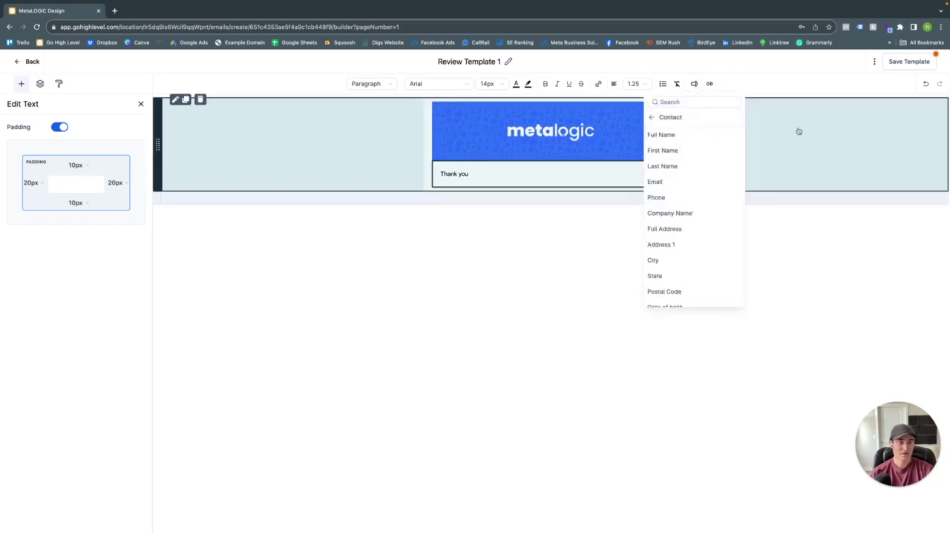
left_click(678, 149)
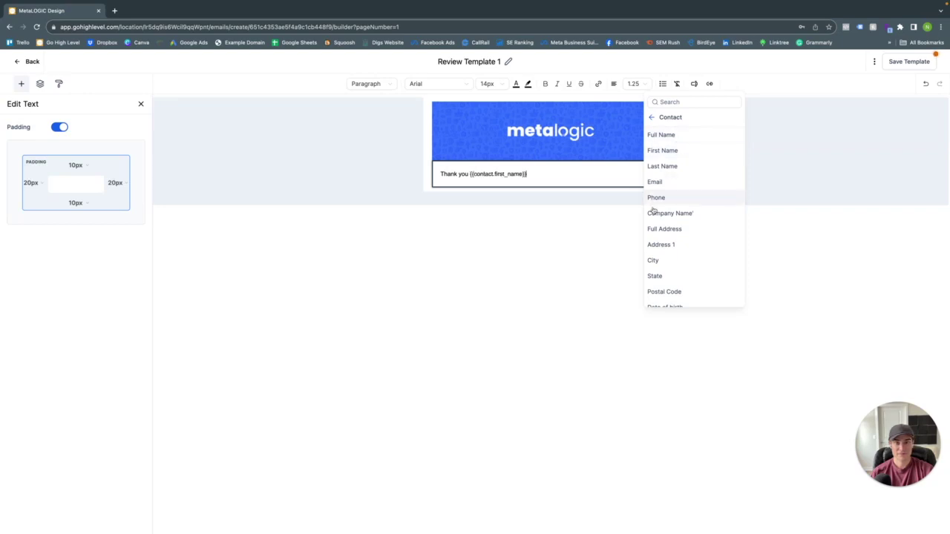
- Finish the thank-you sentence with a request to write a review, and add a Button below it
left_click(536, 181)
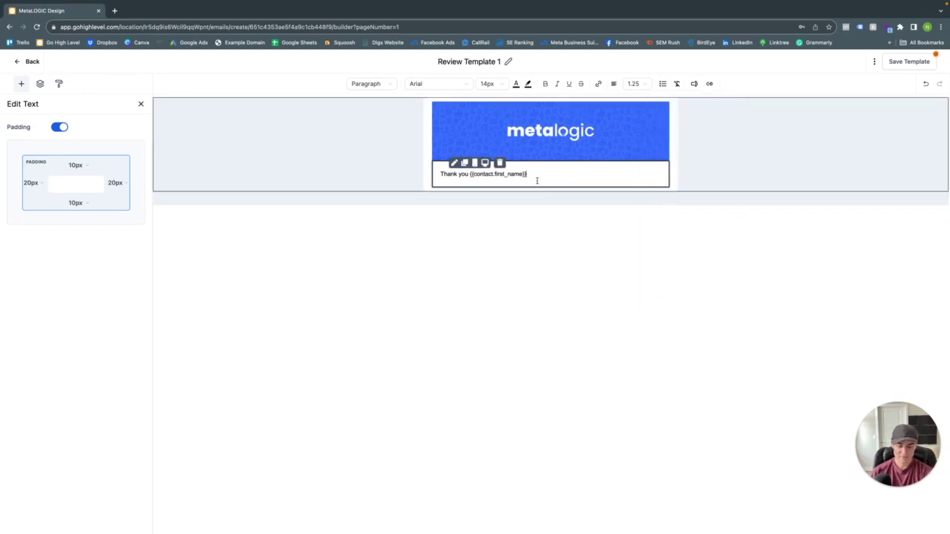
type("for ")
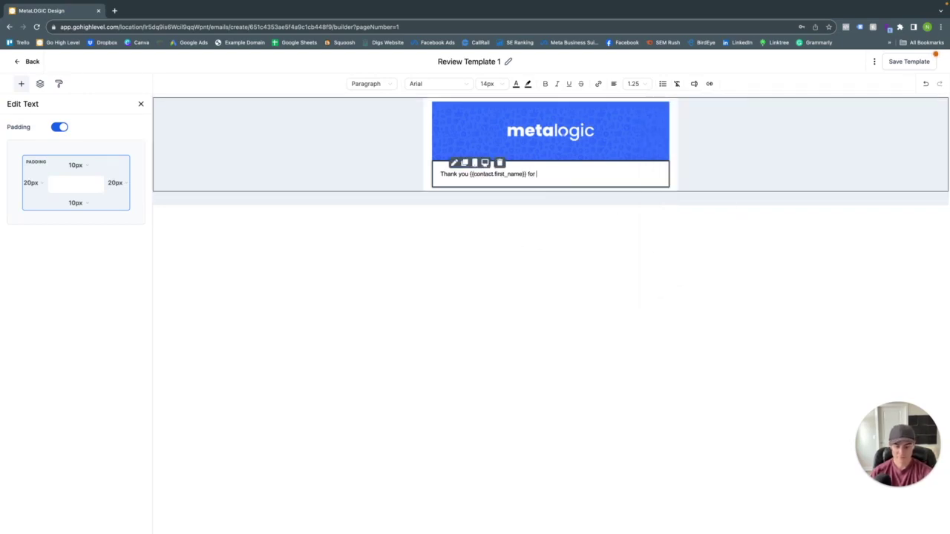
type("usnging uor")
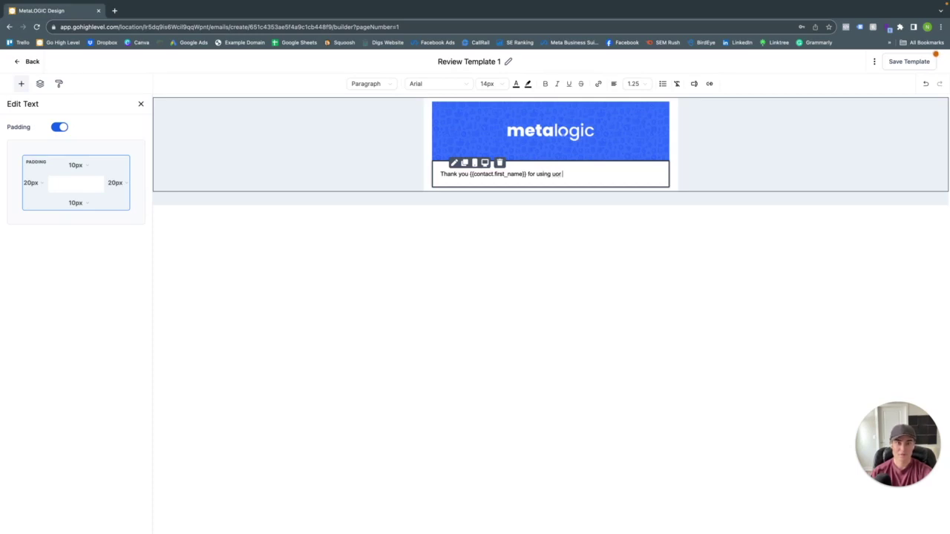
key("BackSpace")
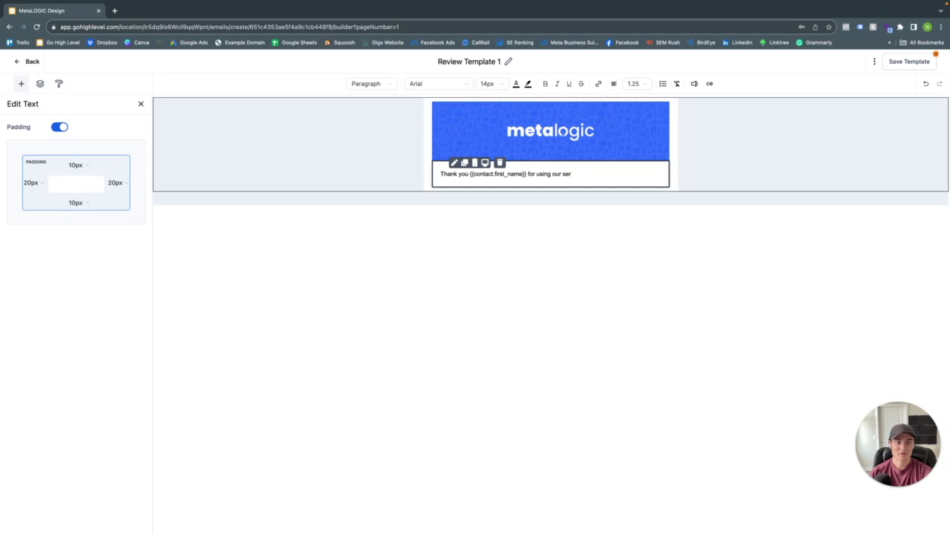
type("TY")
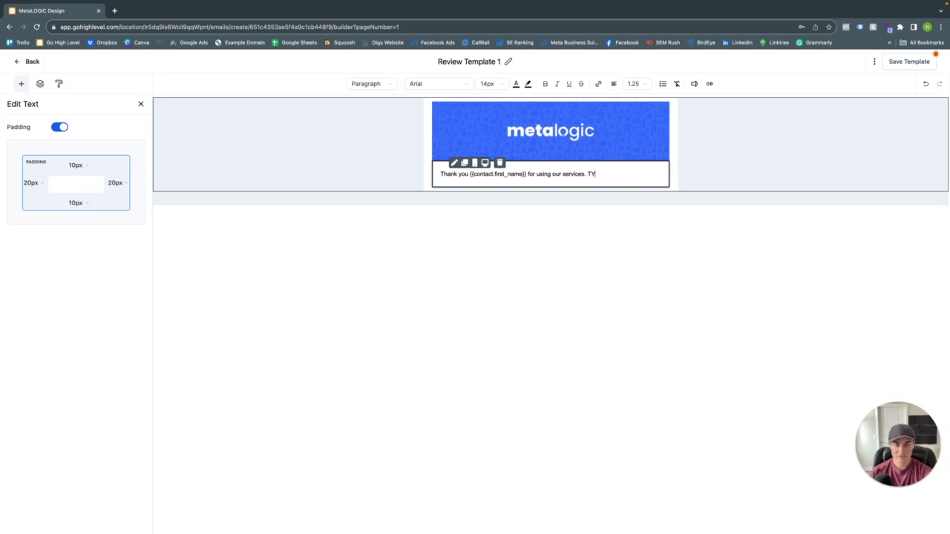
key("BackSpace")
key("BackSpace")
type("Can you plea")
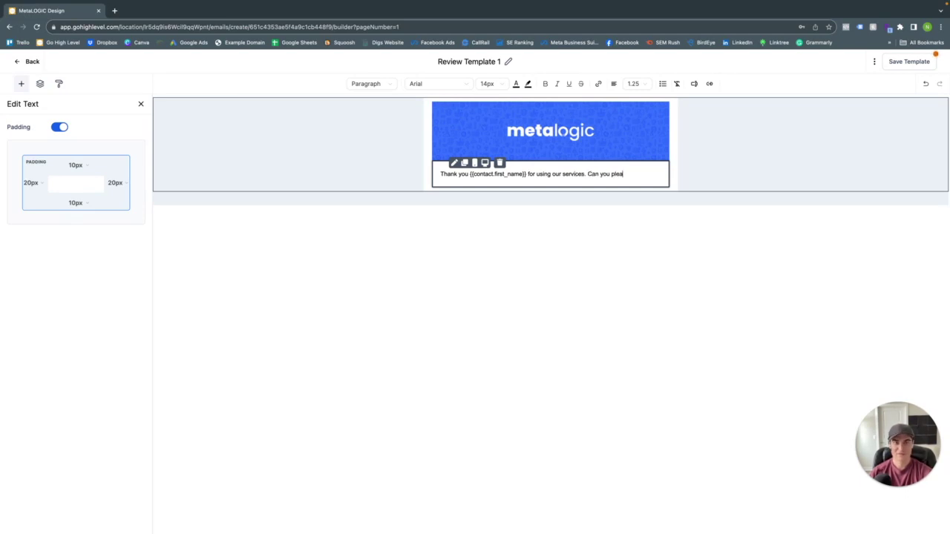
type("se do us")
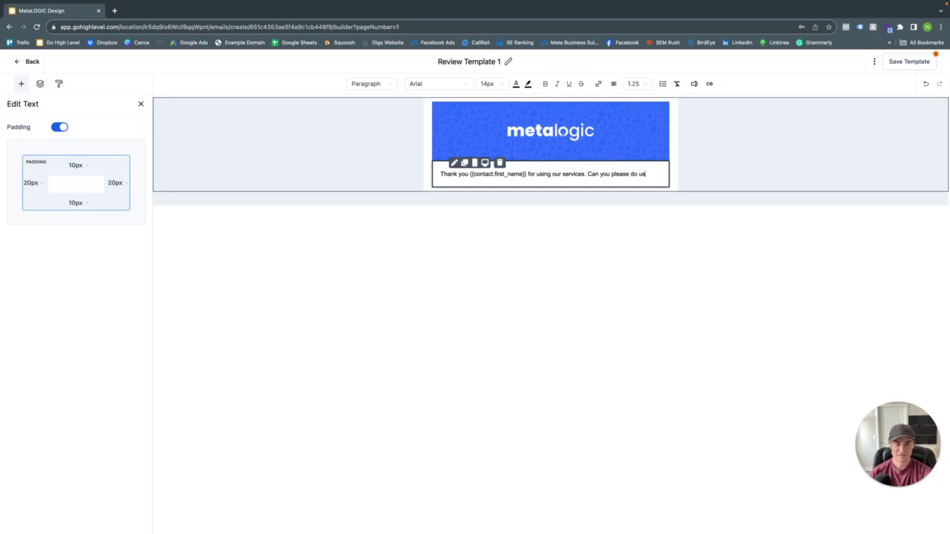
type("e a fav")
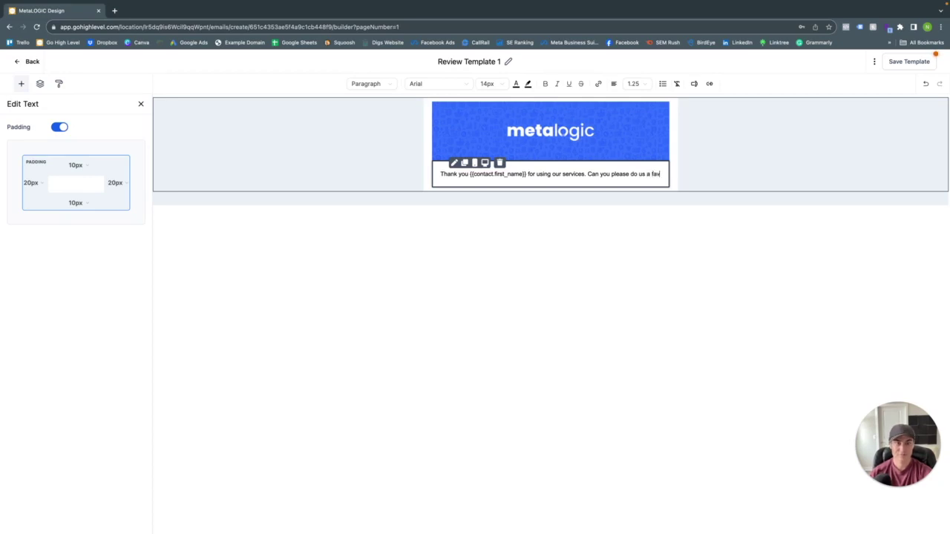
type("or and wri")
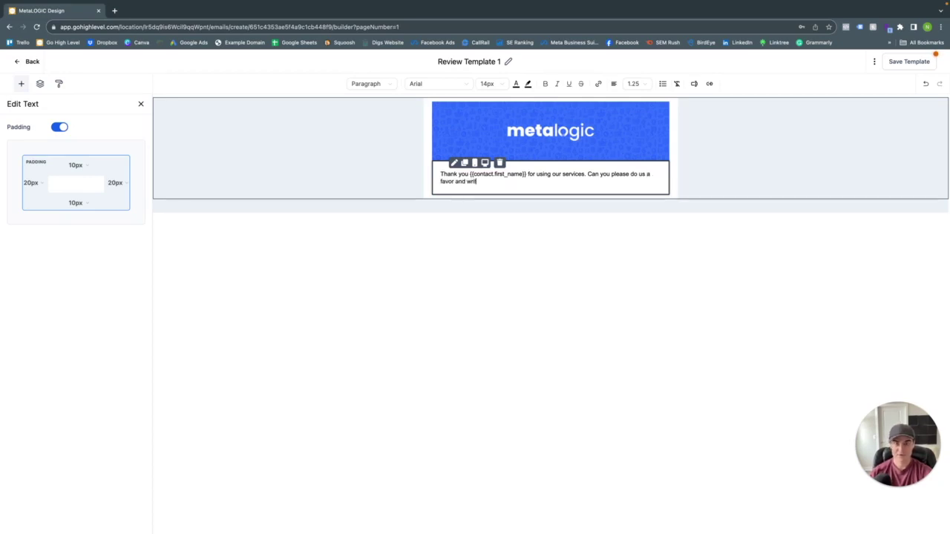
type("te us a review.")
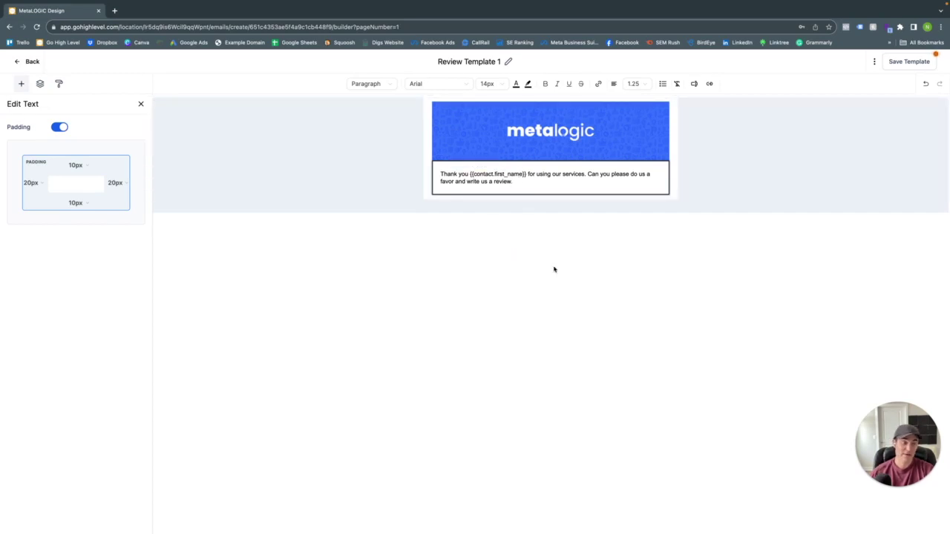
left_click(23, 83)
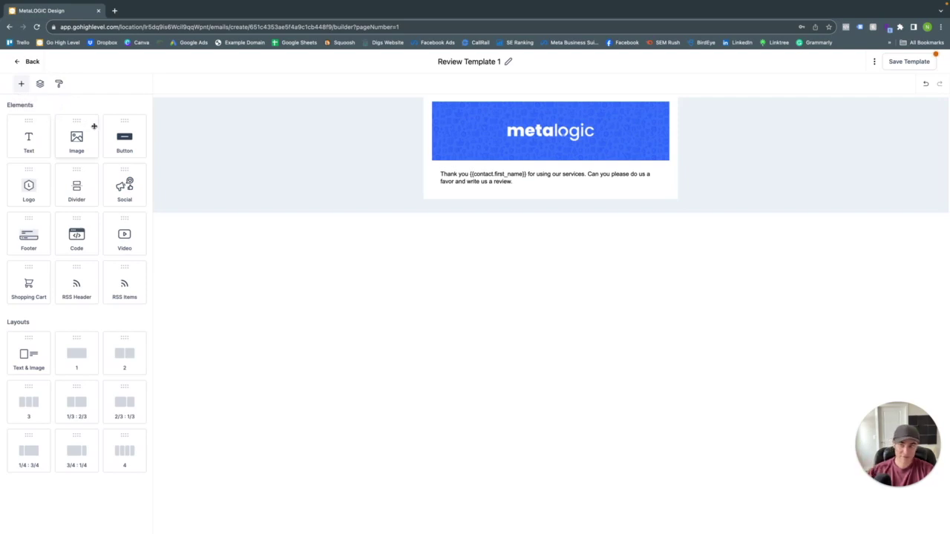
left_click_drag(118, 141, 505, 187)
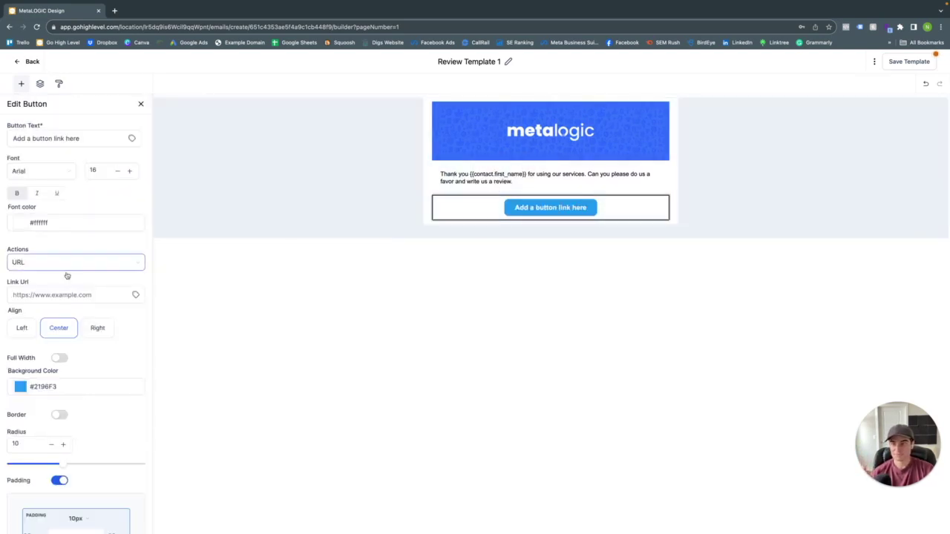
- Point the button's Link Url to the Metalogic Design Review Link trigger link
left_click(135, 296)
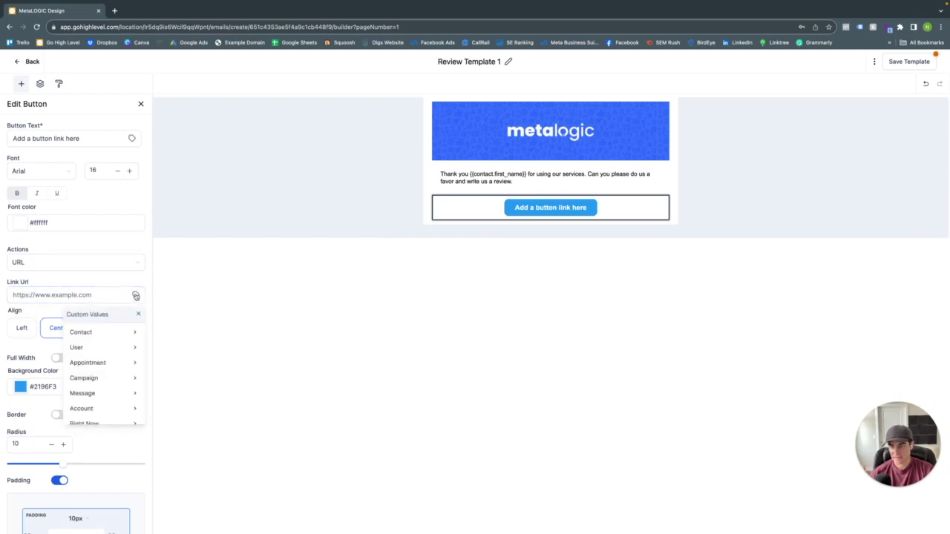
scroll(119, 359, "down", 5)
scroll(123, 353, "down", 2)
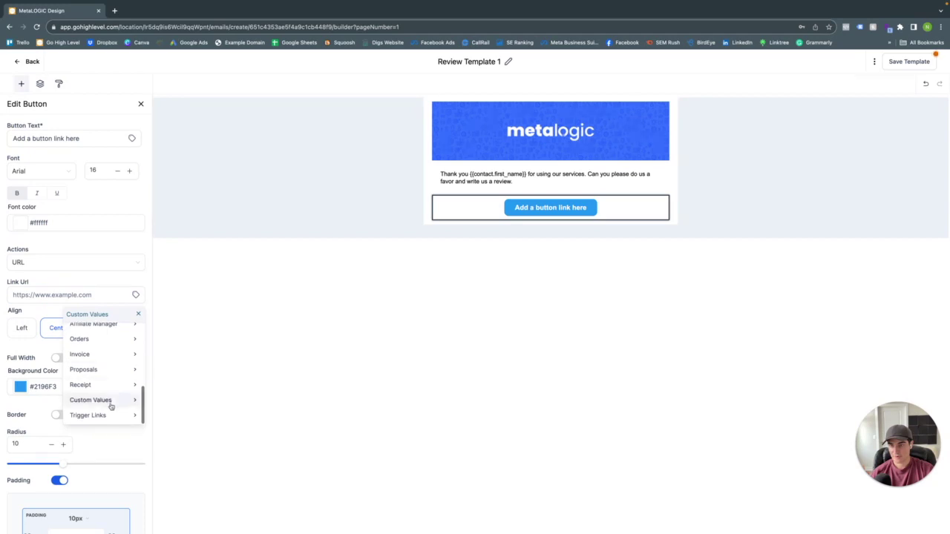
left_click(111, 415)
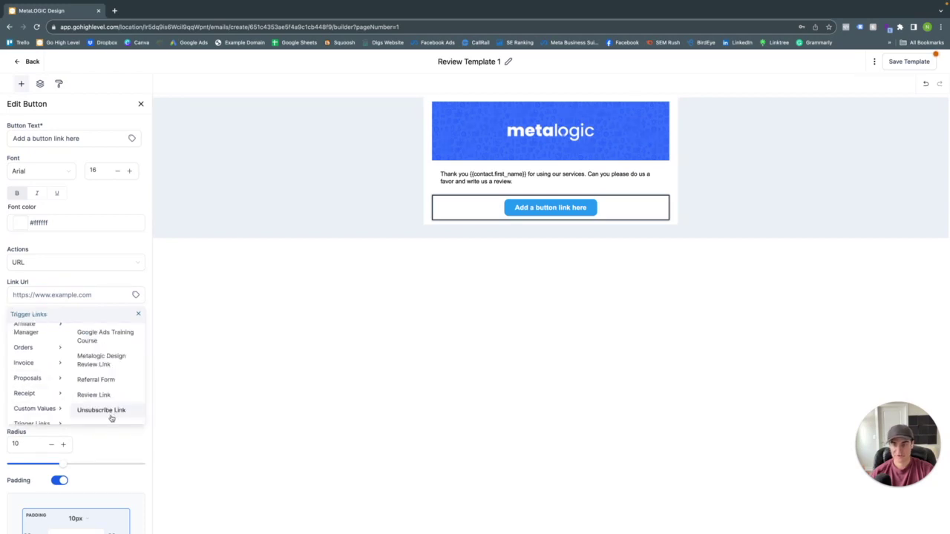
left_click(115, 362)
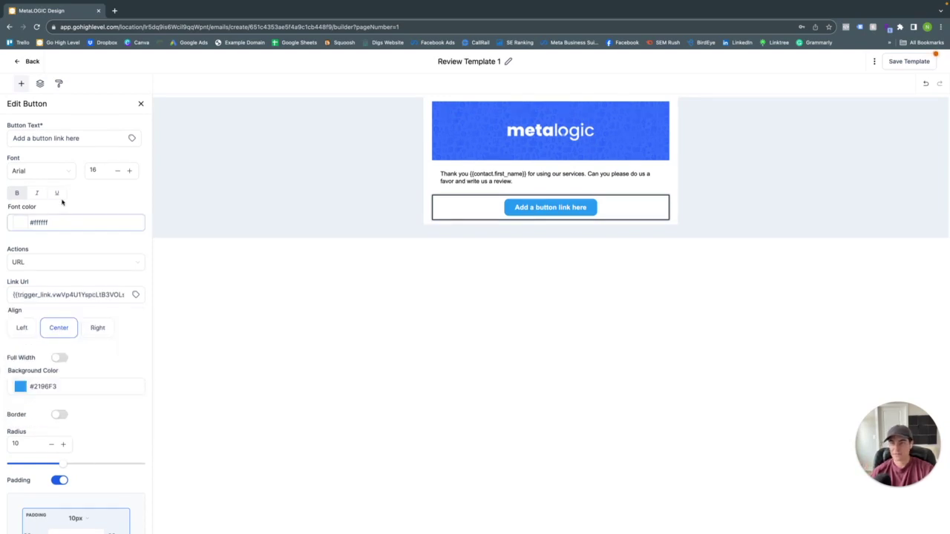
- Change the button text to 'Leave us a review'
left_click(74, 141)
triple_click(75, 139)
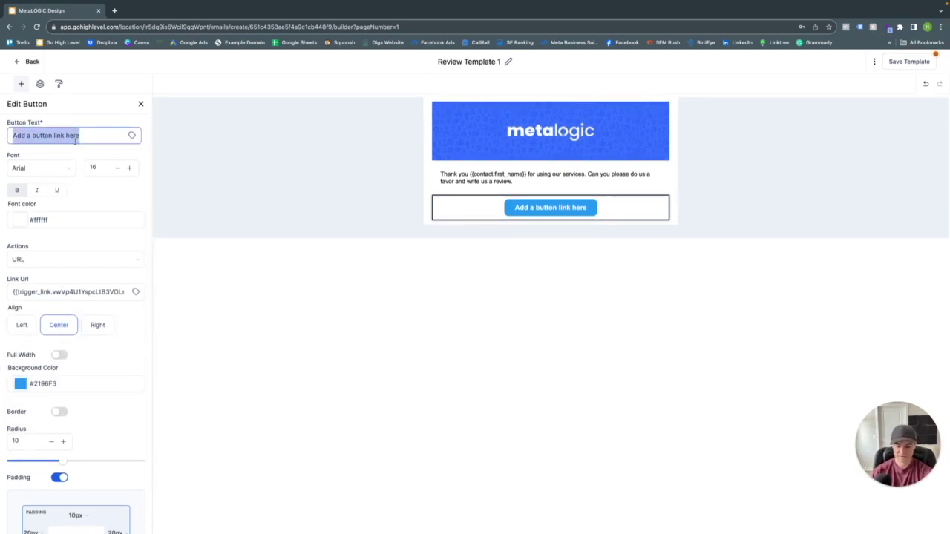
type("L")
key("BackSpace")
type("Leav")
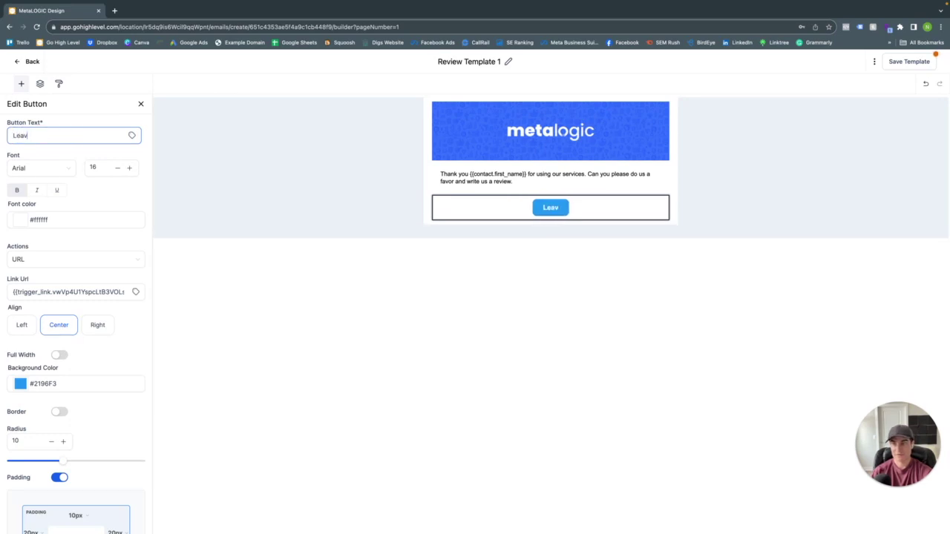
type("e us a review")
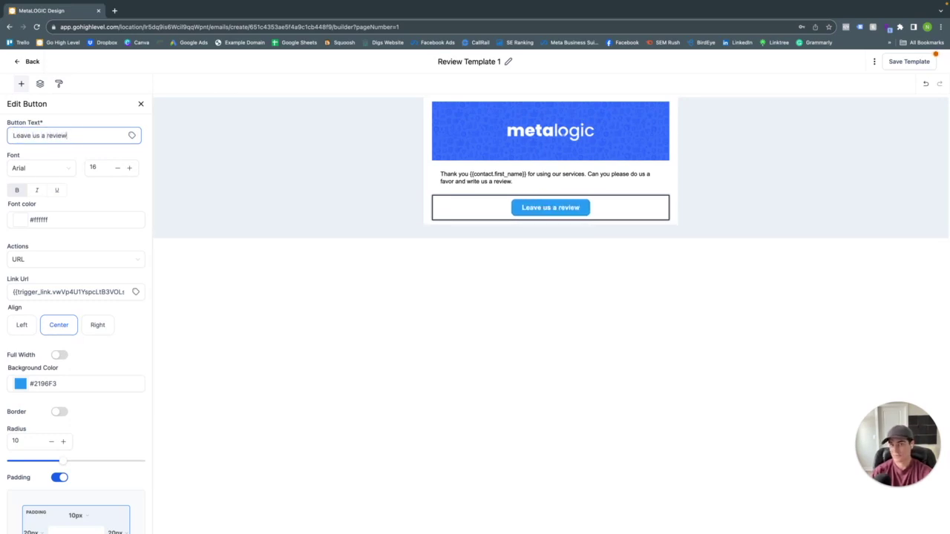
left_click(555, 231)
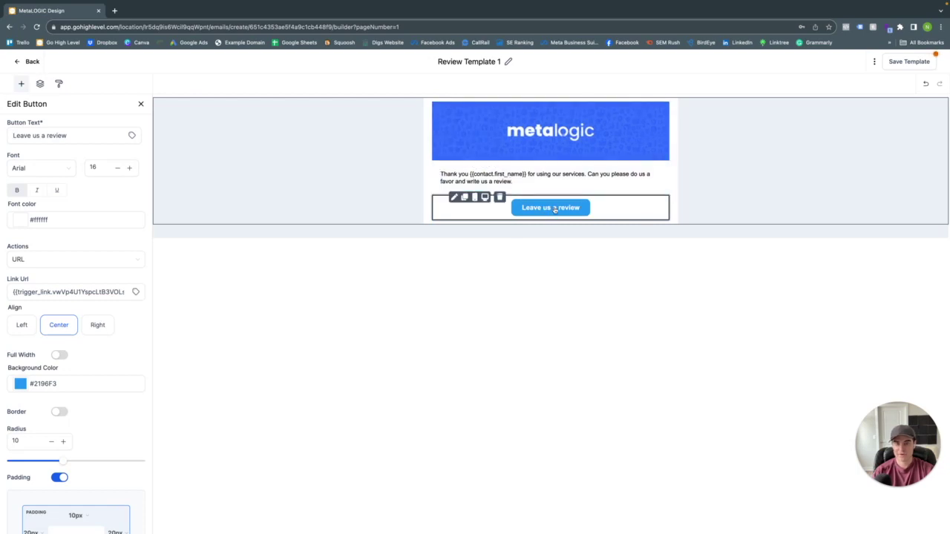
left_click(522, 179)
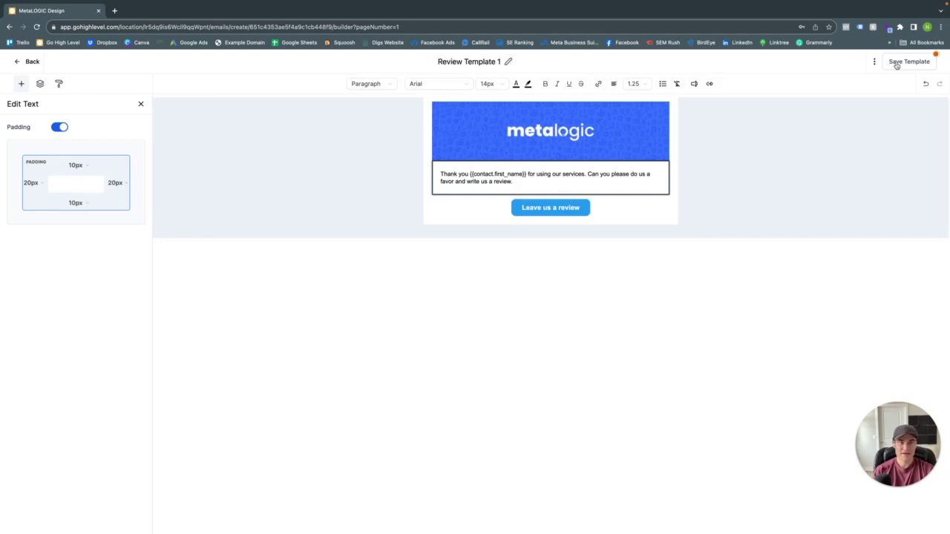
- Save Review Template 1, go back to the templates, and switch to the snippets list
left_click(903, 64)
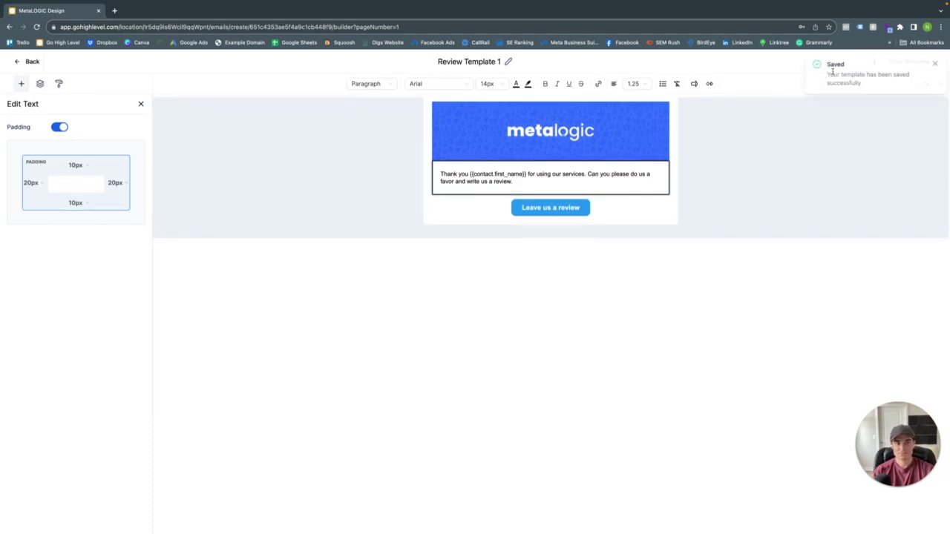
left_click(30, 63)
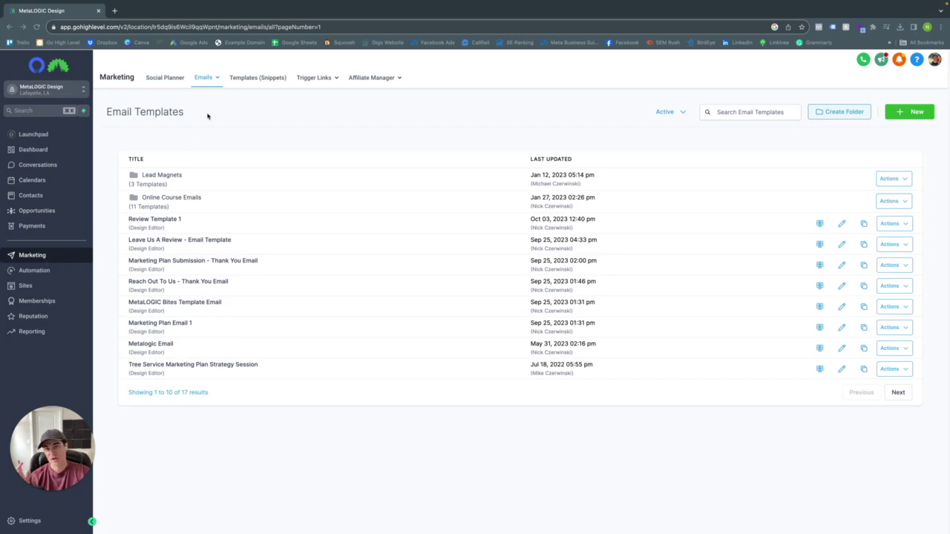
left_click(256, 82)
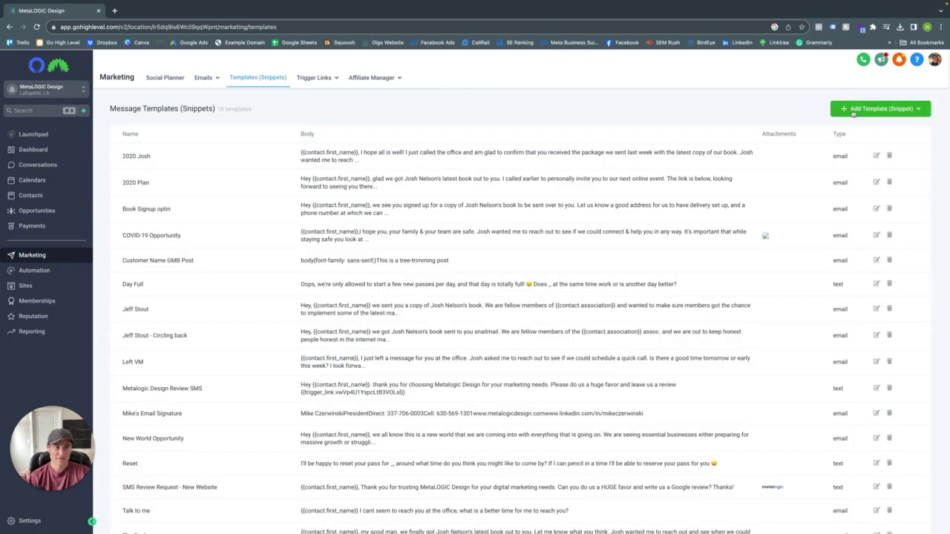
- Start a new text snippet named 'Metalogic Design Review SMS'
left_click(861, 112)
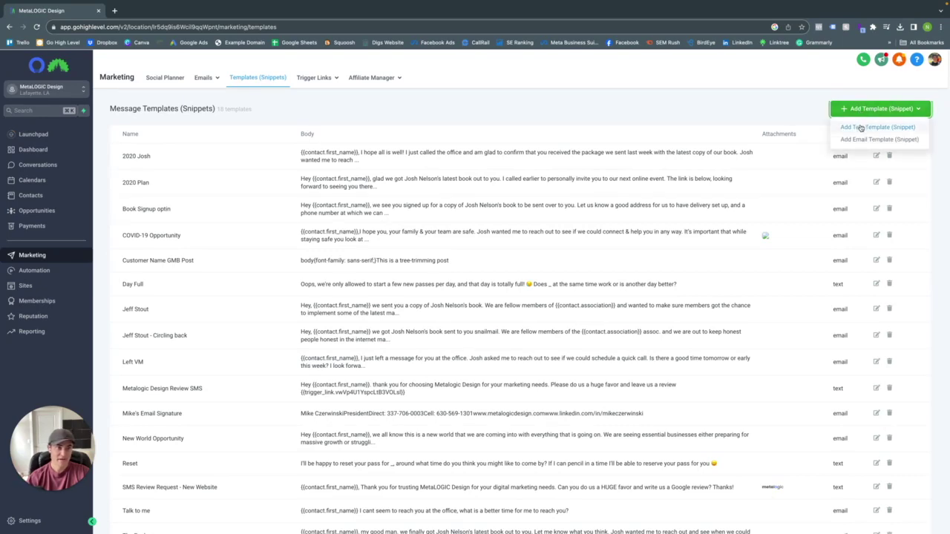
left_click(861, 128)
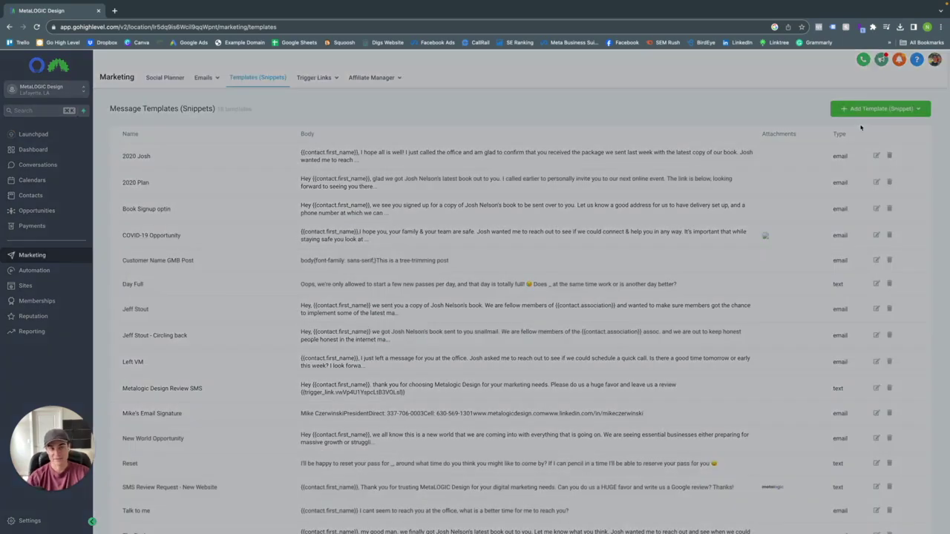
left_click(371, 127)
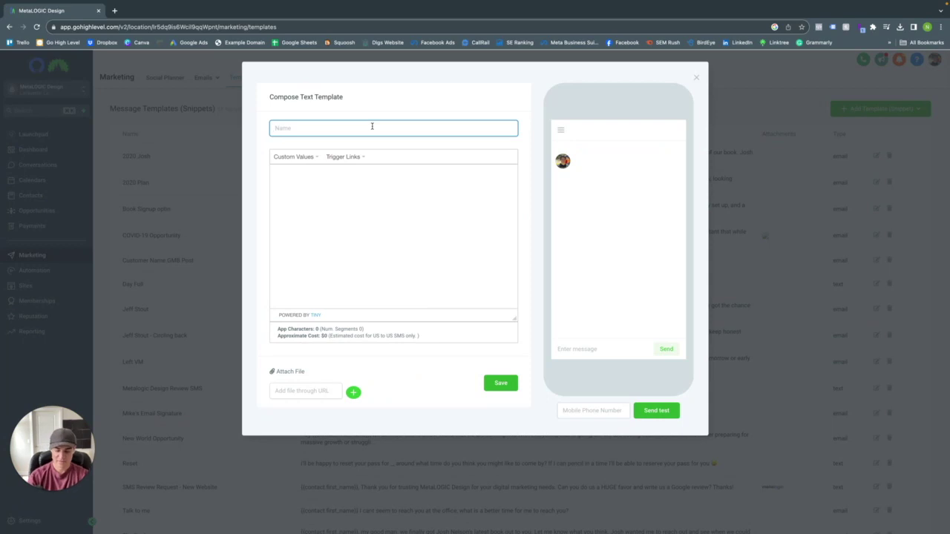
type("Metal")
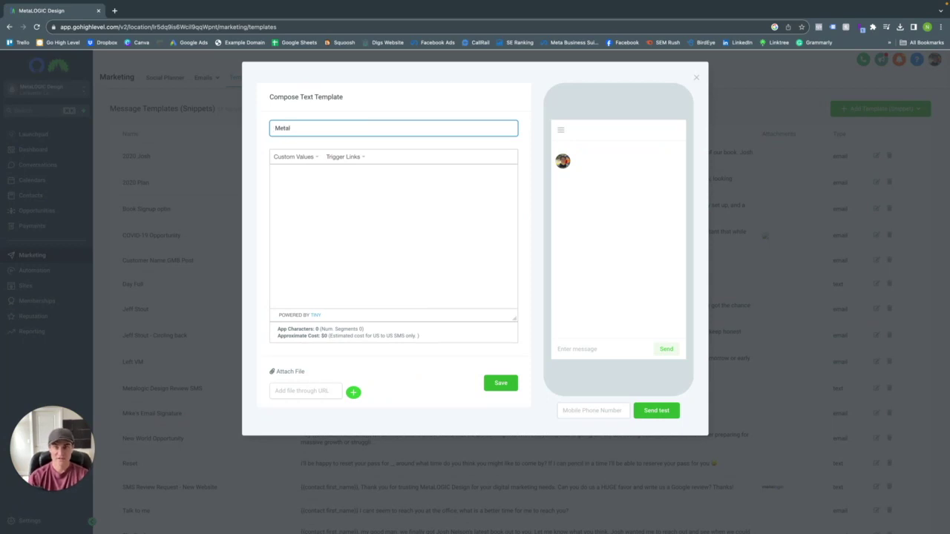
type("ogi")
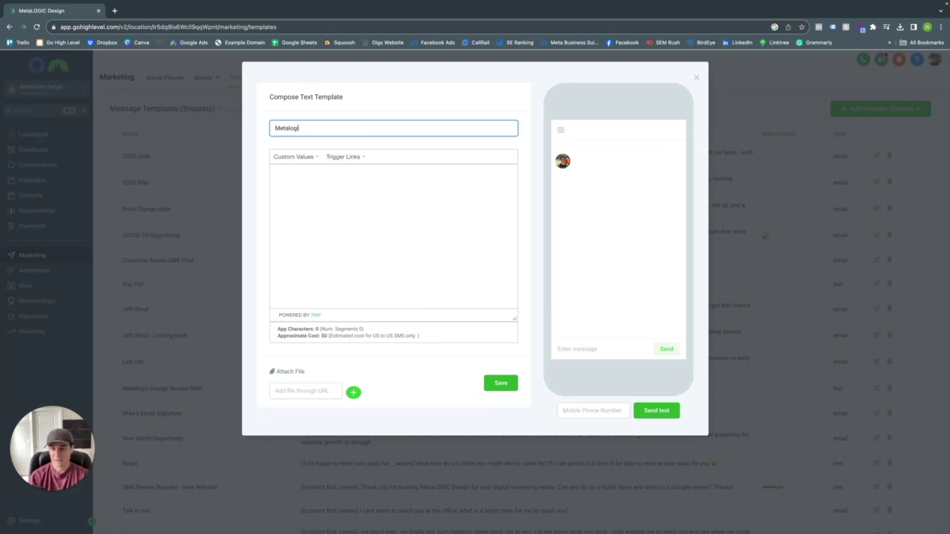
type("c Design Review")
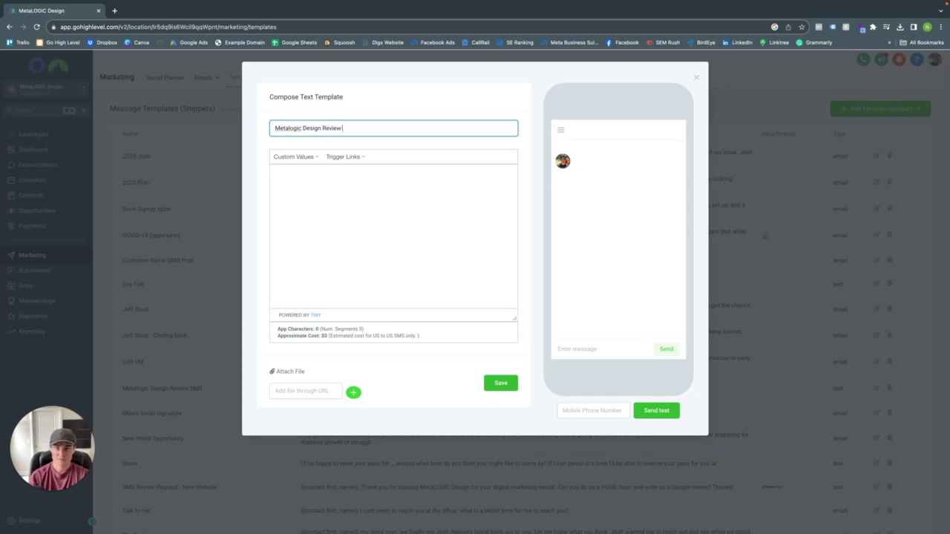
type(" SMS")
- Begin the message with 'Hey' followed by the contact's First Name value
left_click(380, 185)
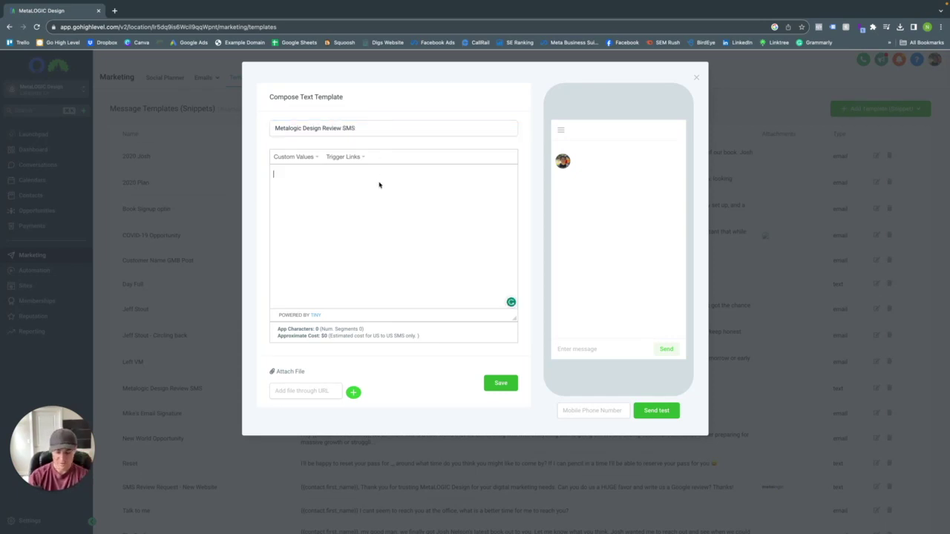
type("Hey")
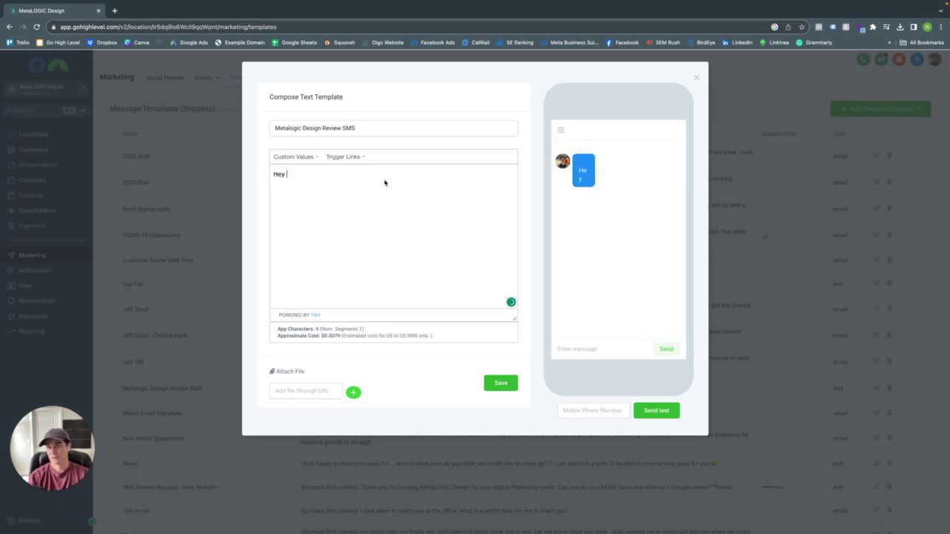
left_click(301, 157)
mouse_move(309, 171)
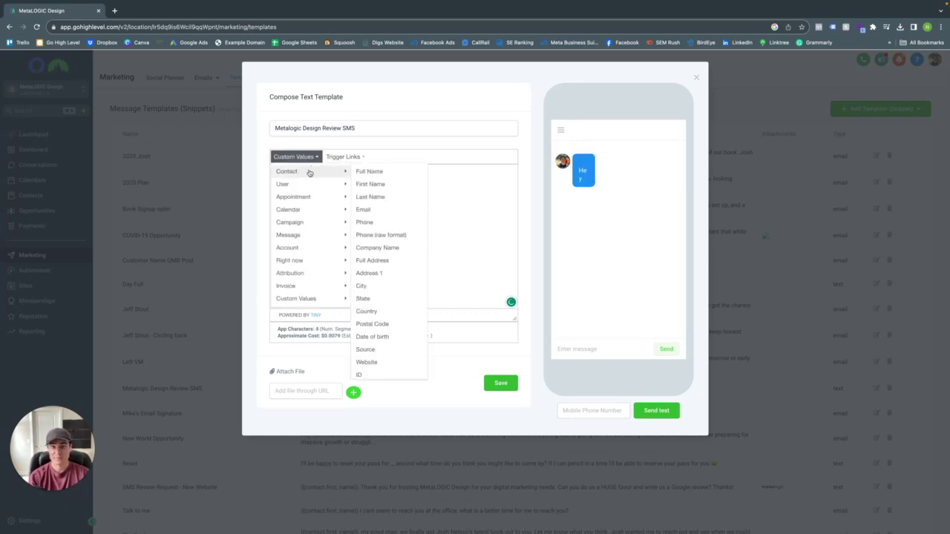
left_click(376, 185)
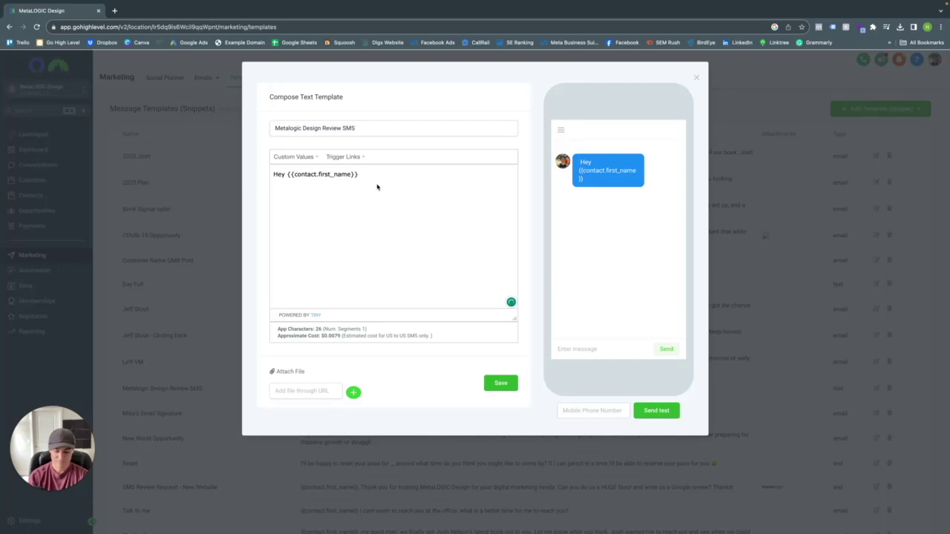
- Add text thanking them for using our services and asking them to leave a review
type(", thank you d m")
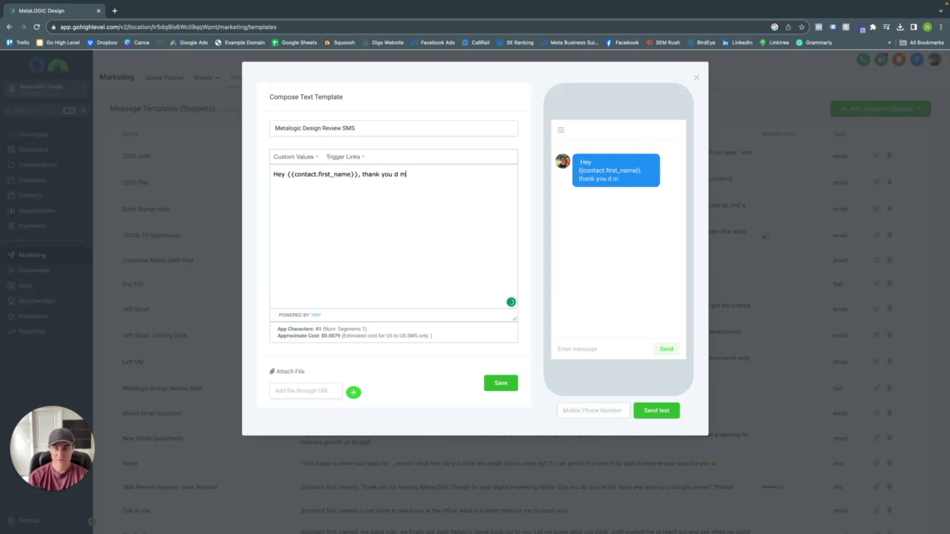
key("BackSpace")
key("BackSpace")
key("BackSpace")
type("so mcy")
key("BackSpace")
type("uch for ysing")
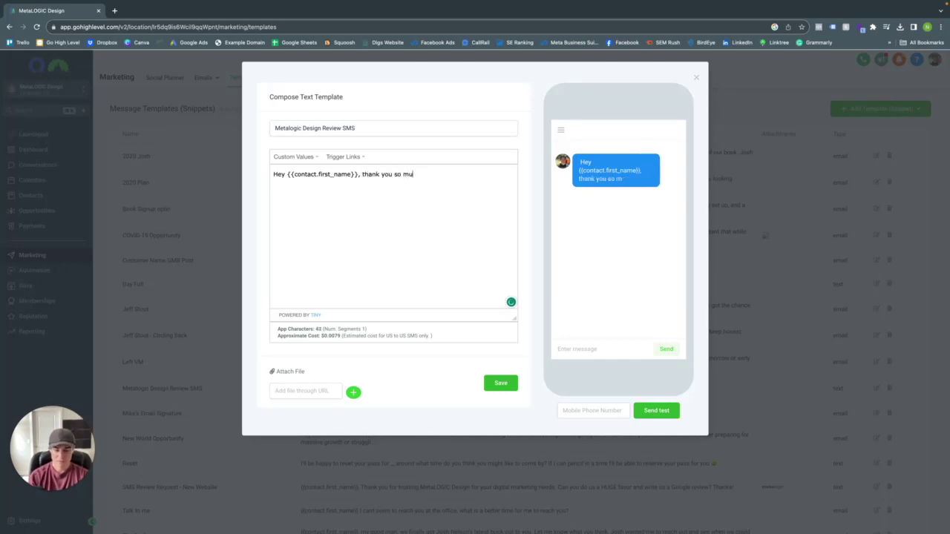
key("BackSpace")
key("BackSpace")
key("BackSpace")
key("BackSpace")
key("BackSpace")
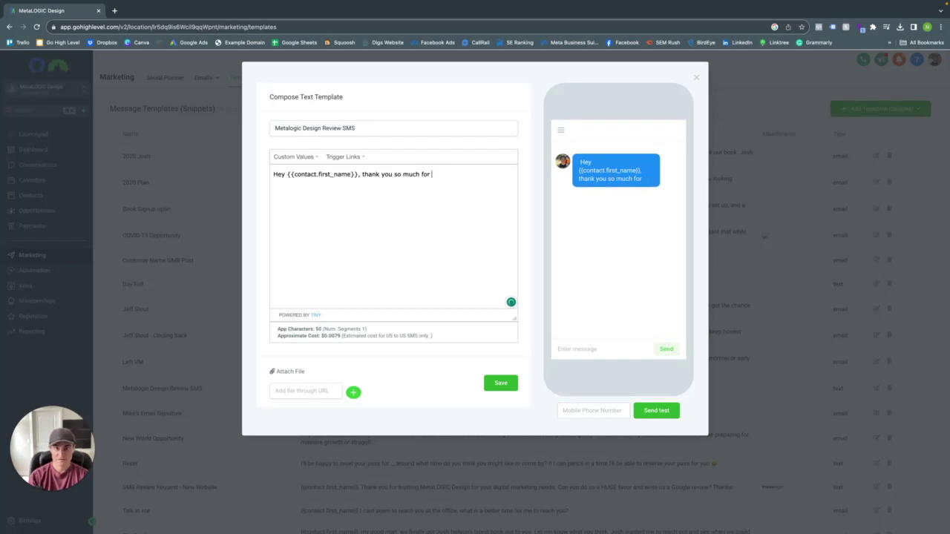
type("using ")
type("our s")
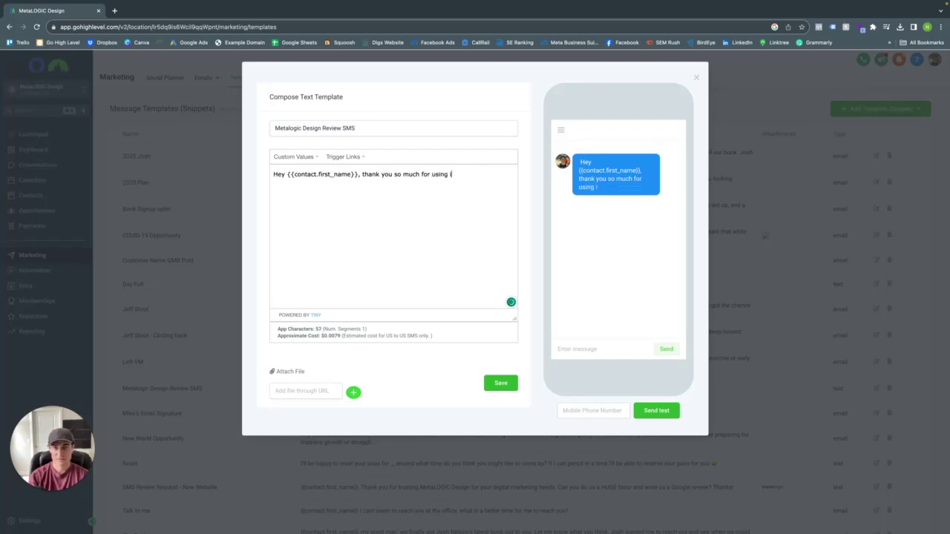
type("ervice")
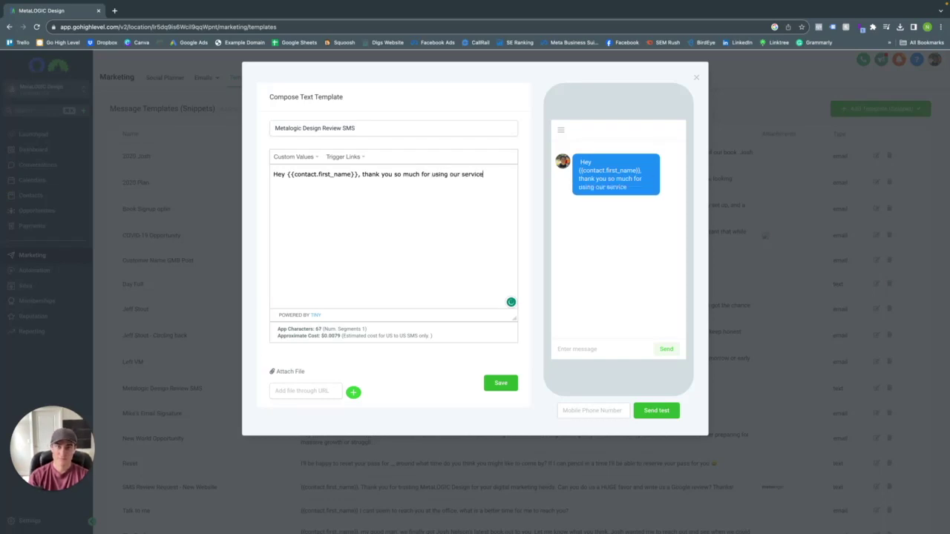
type("s. Can You")
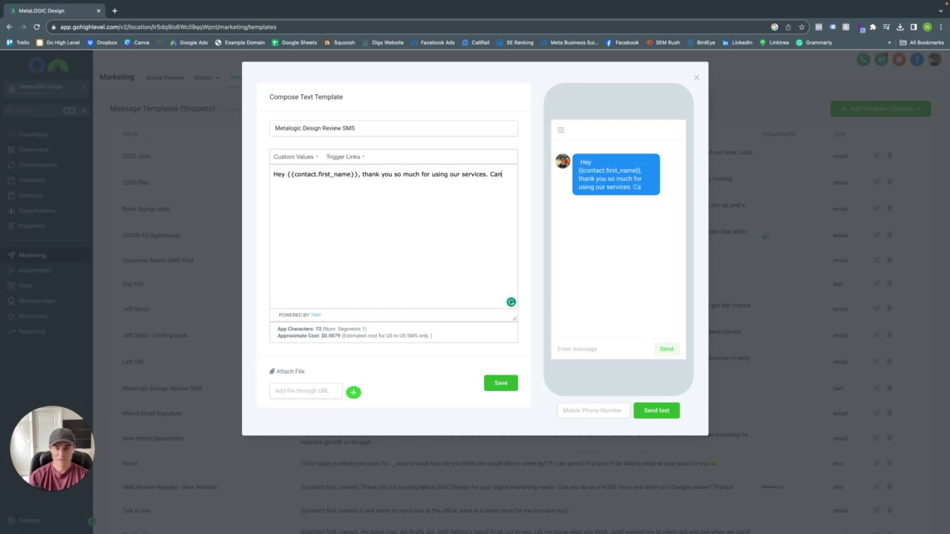
key("BackSpace")
key("BackSpace")
key("BackSpace")
type("you please go")
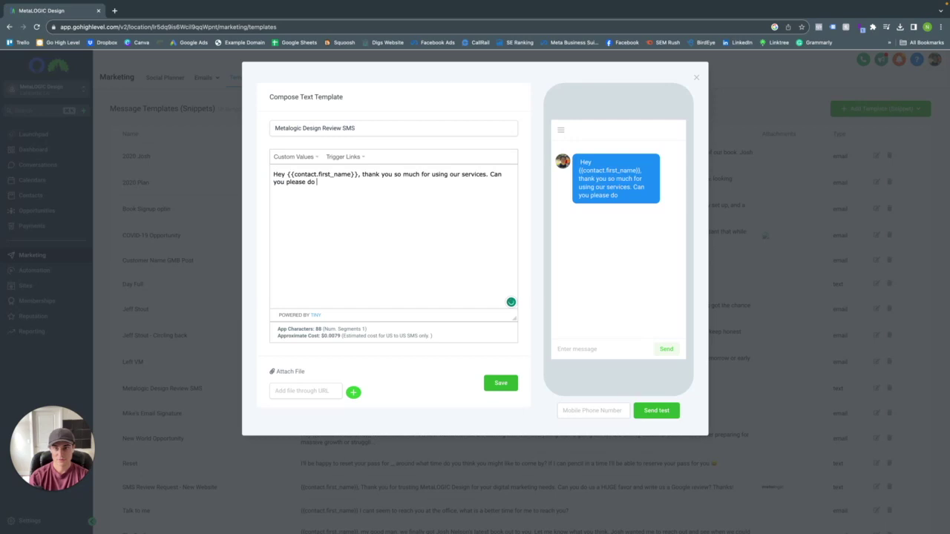
type(" us a huge")
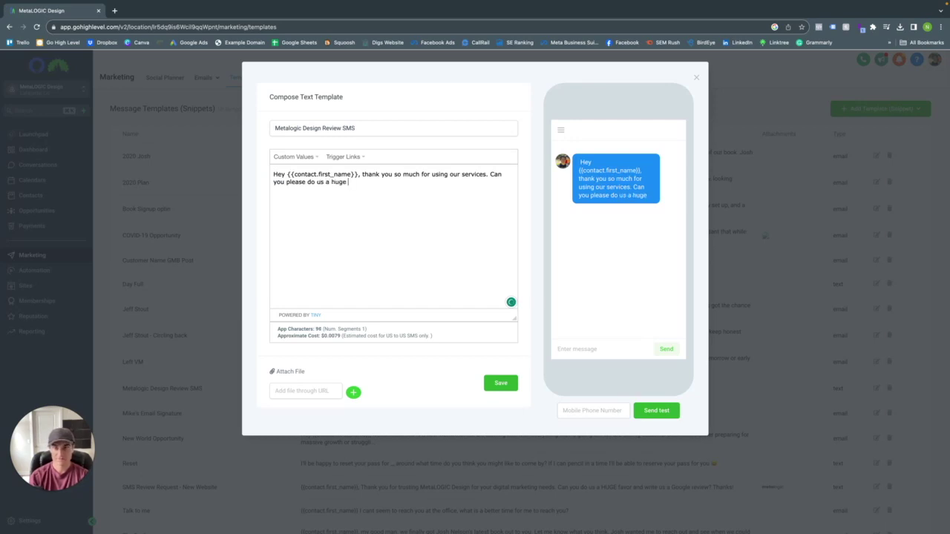
type(" favor an")
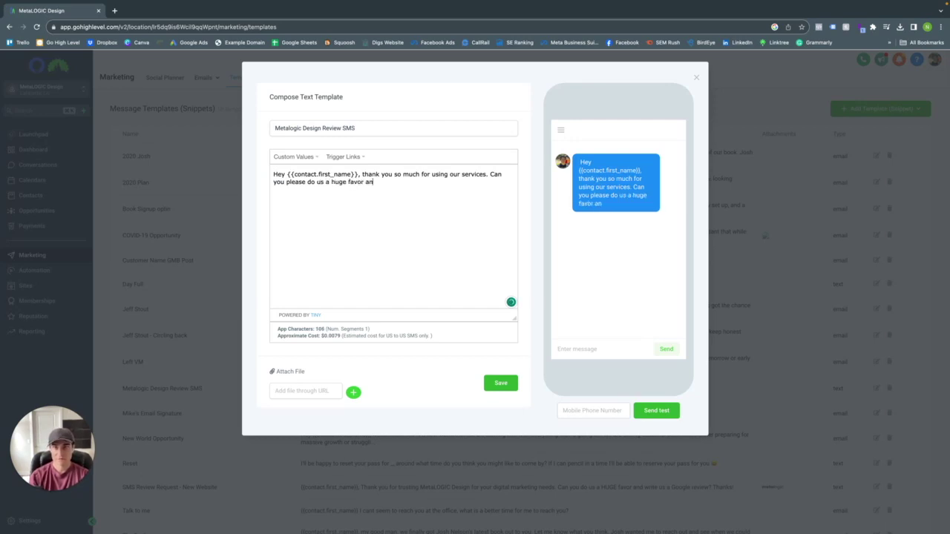
type("d leave us a review.")
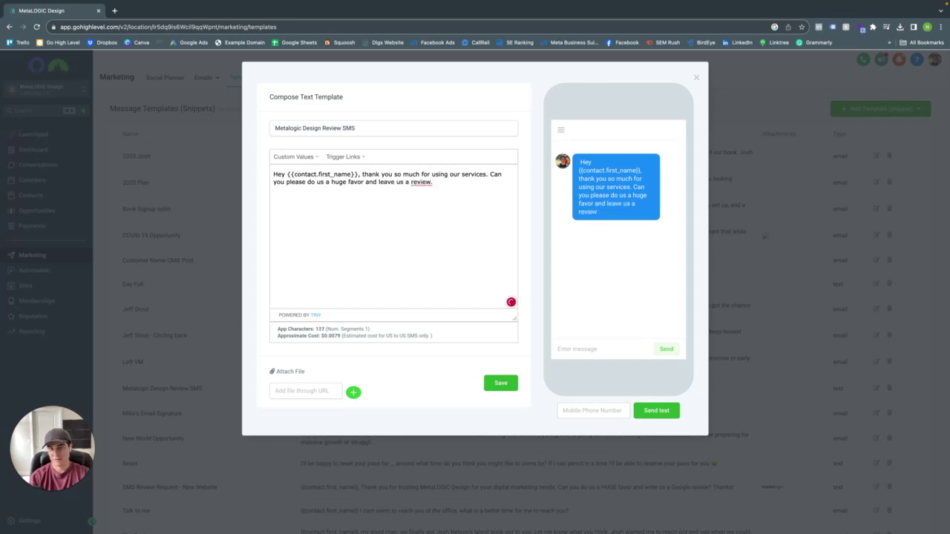
left_click(421, 183)
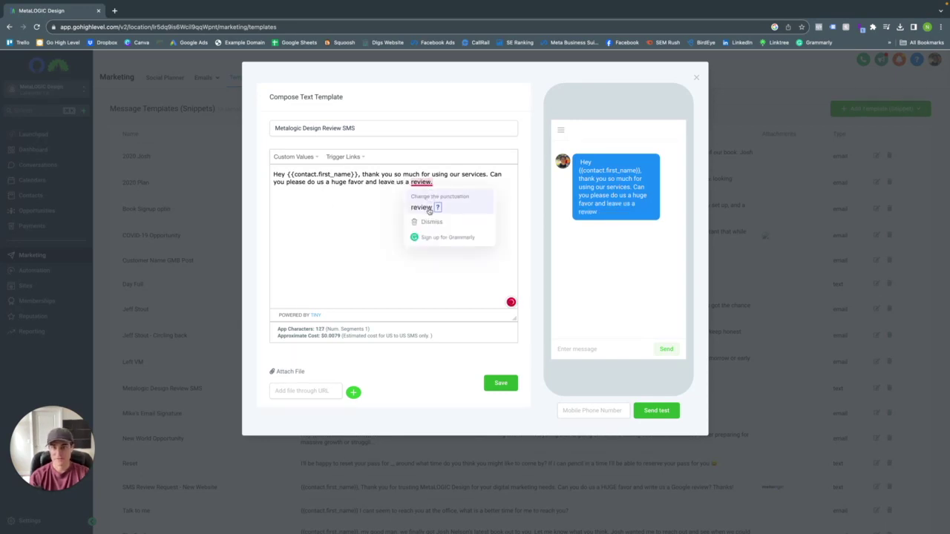
- End the message with 'review?' and insert the Metalogic Design Review Link trigger link
left_click(426, 207)
left_click(346, 158)
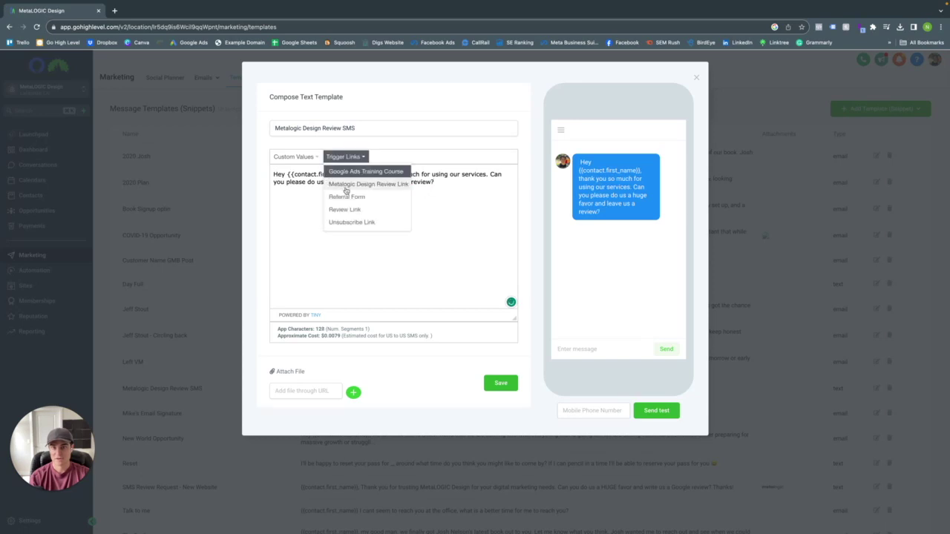
left_click(355, 183)
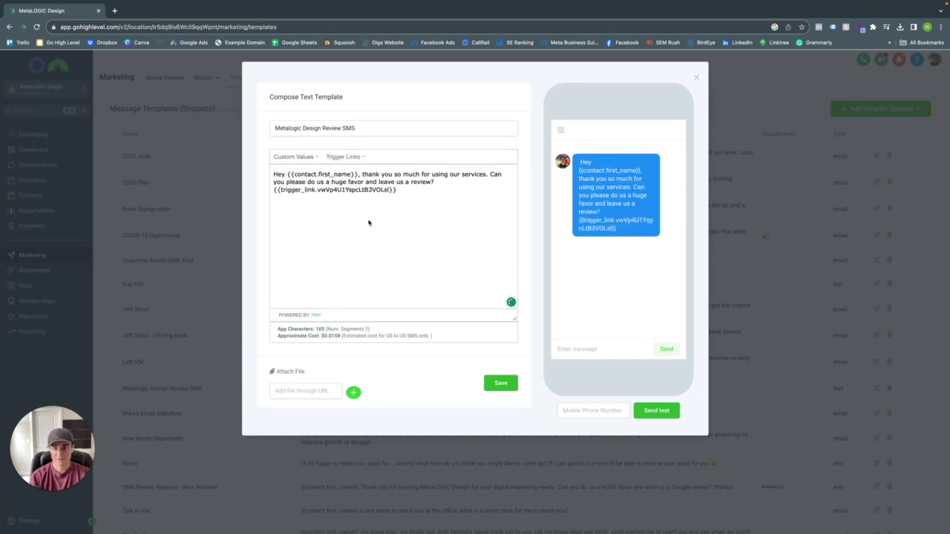
- Attach 'Metalogic Design - SMS Logo.png' by searching 'sms logo', then save the template
left_click(297, 369)
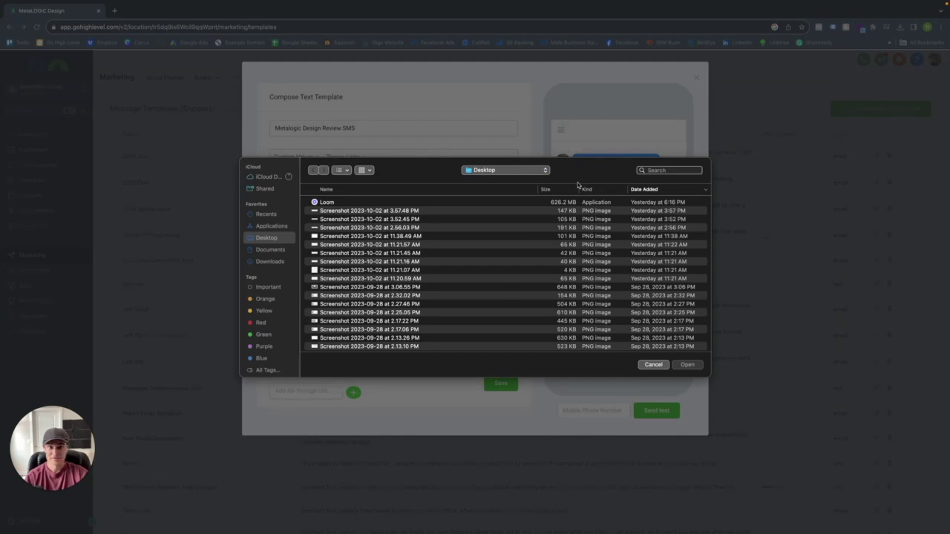
left_click(677, 171)
type("sms logo")
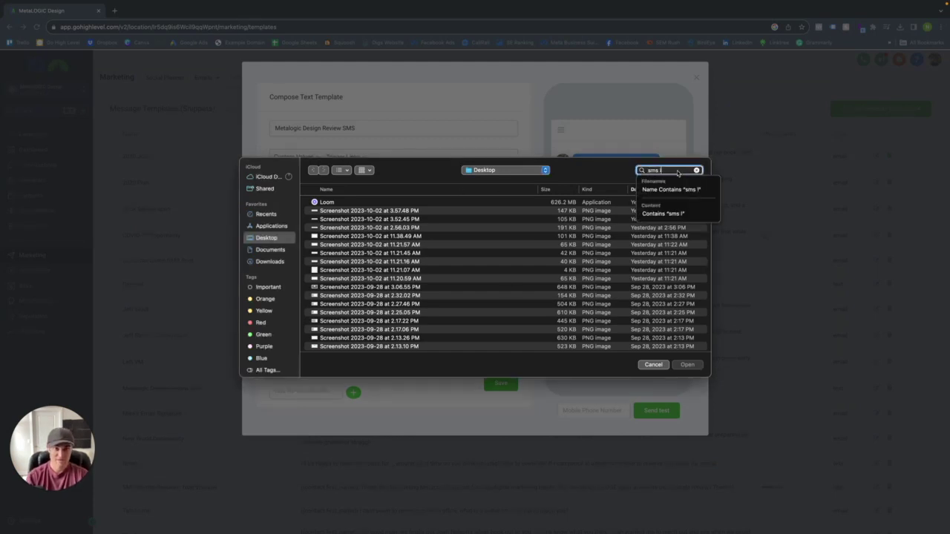
key("Return")
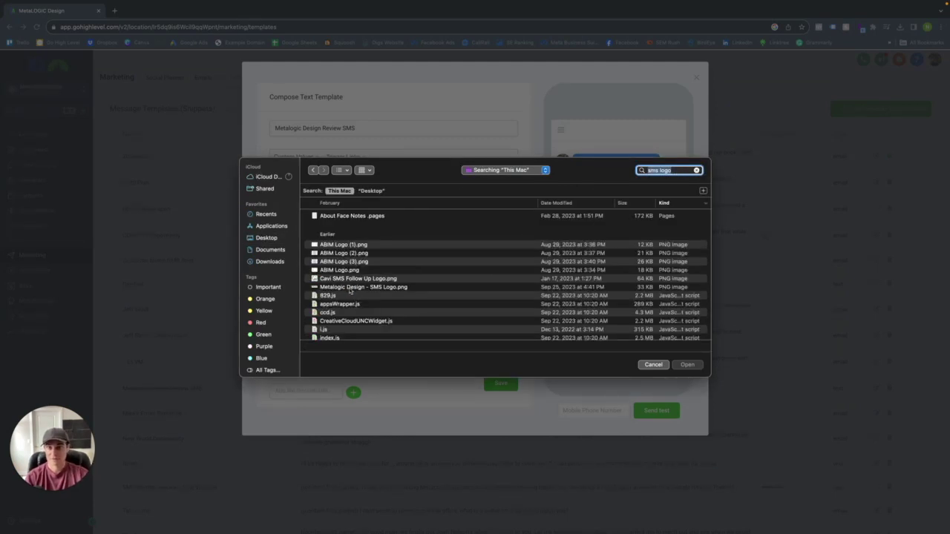
double_click(362, 288)
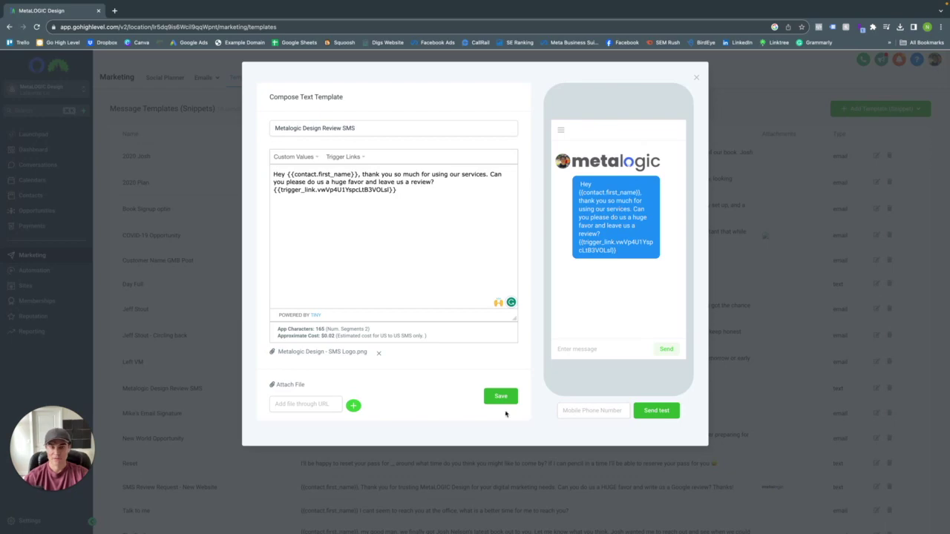
left_click(505, 400)
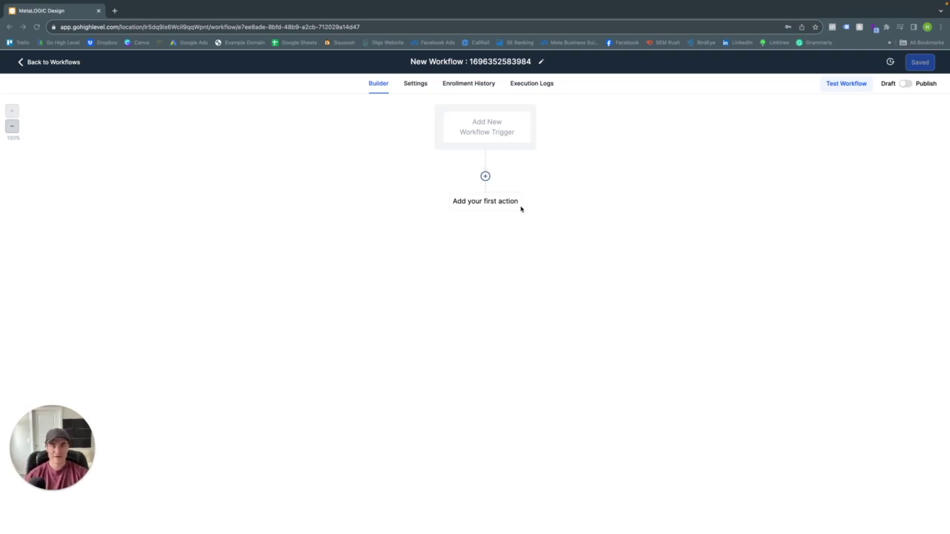
- Rename the new workflow 'Review Request Campaign' and bring up the trigger list
left_click(496, 61)
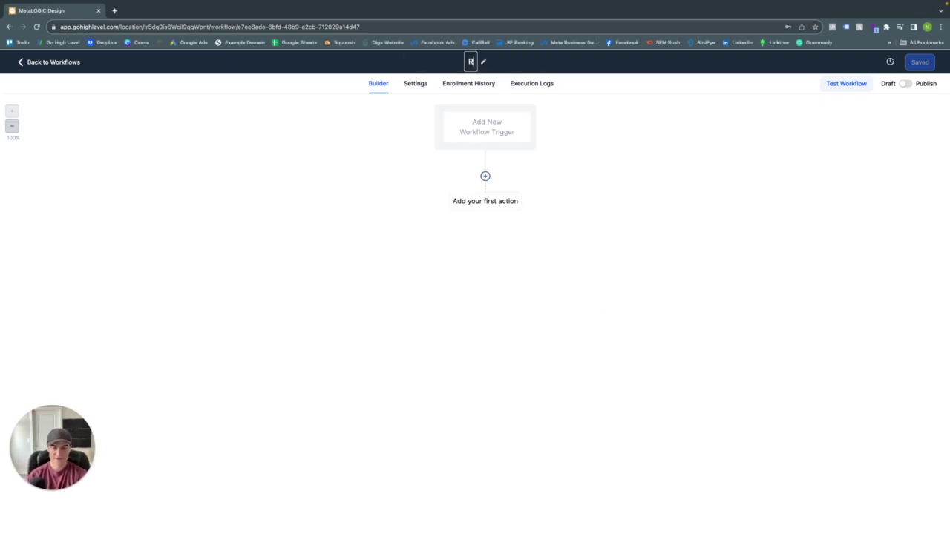
type("eview Request")
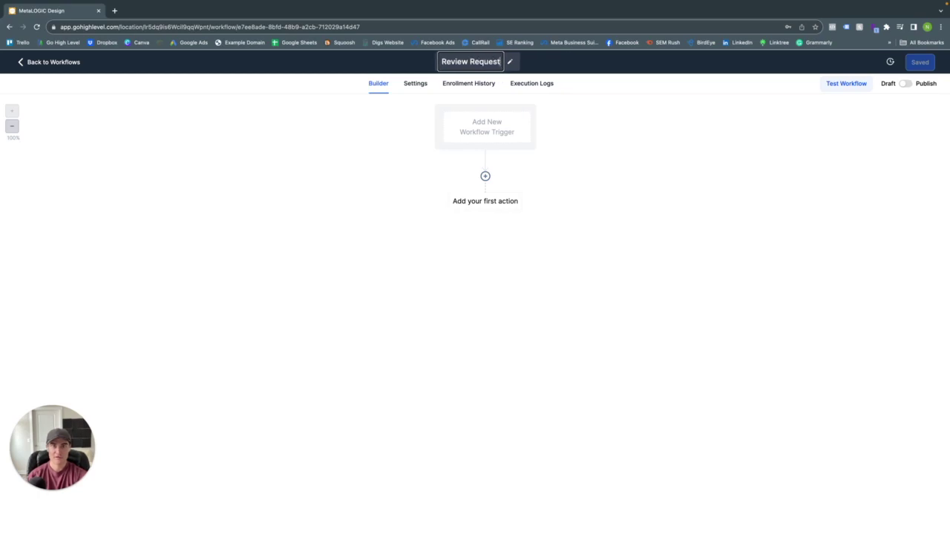
type(" Campaing")
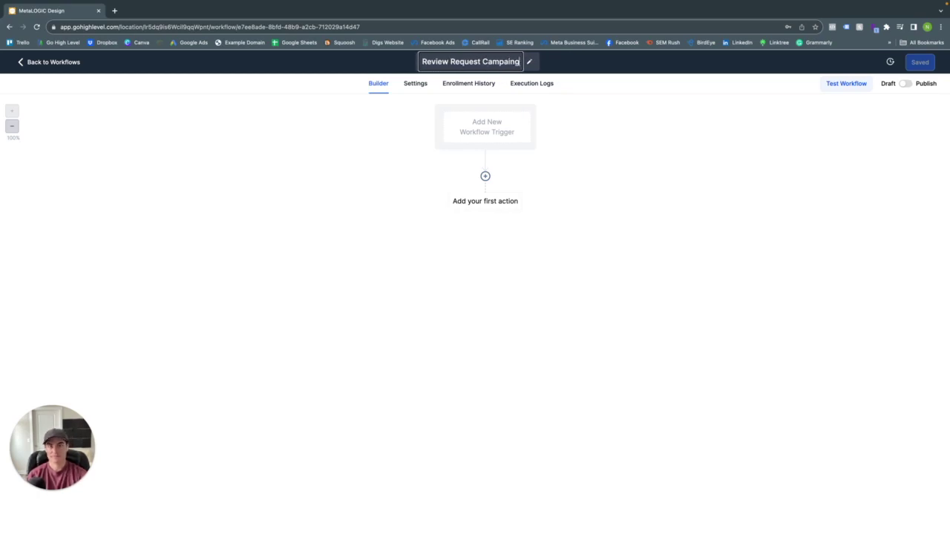
key("BackSpace")
key("BackSpace")
type("gn")
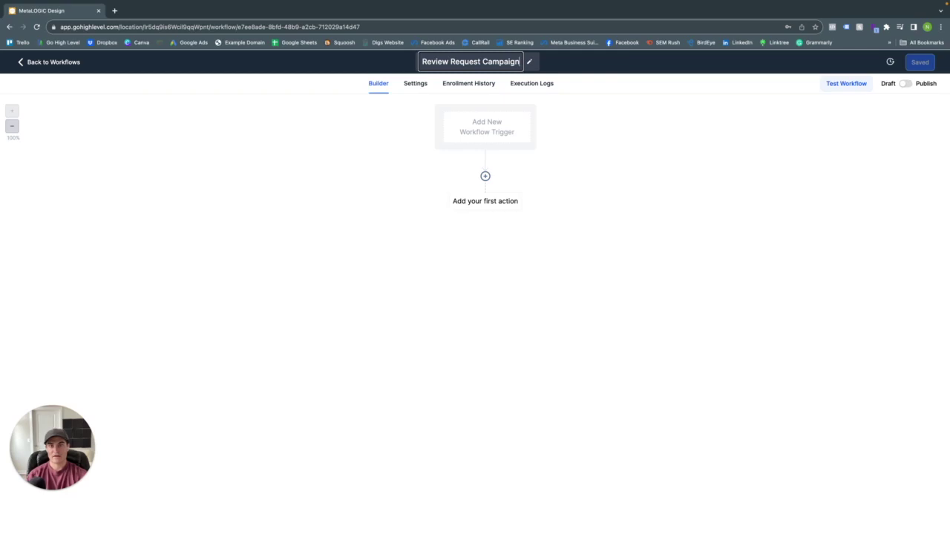
left_click(501, 125)
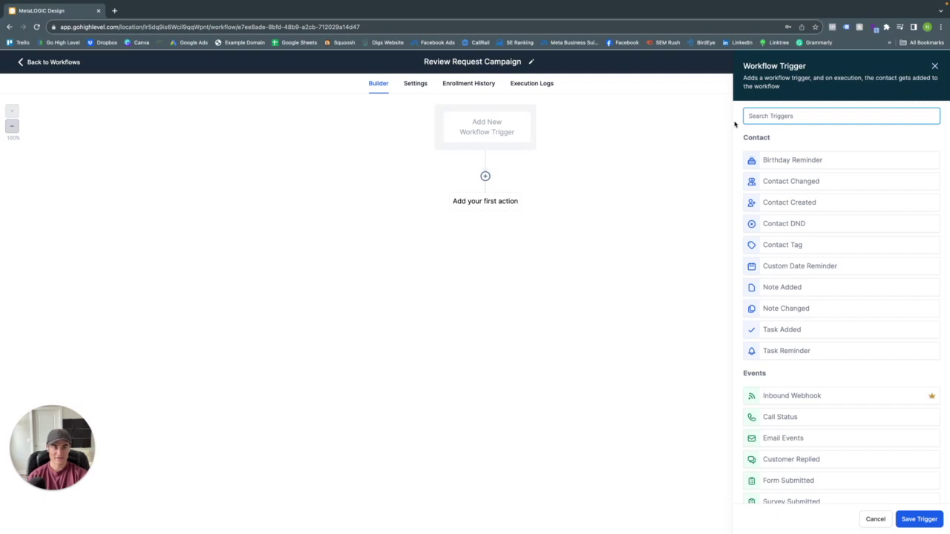
- Choose the Contact Tag trigger and name it 'Contact Tag - Review Request'
type("cont")
left_click(775, 222)
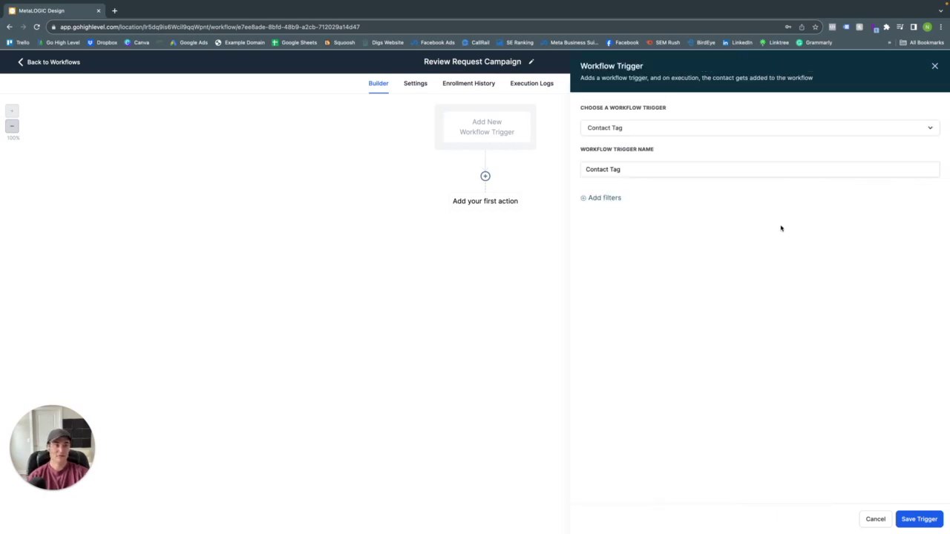
left_click(643, 168)
type("- Rv")
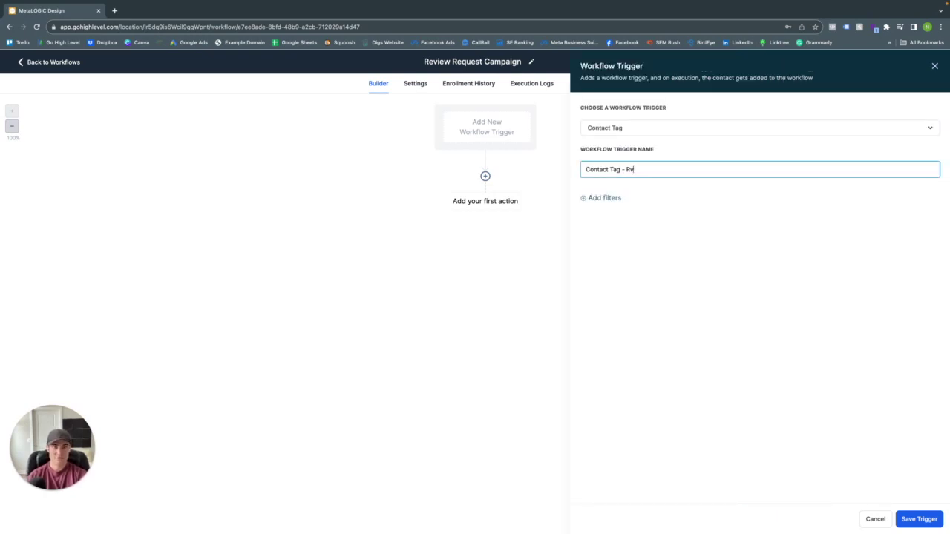
type("view Rqeu")
key("BackSpace")
key("BackSpace")
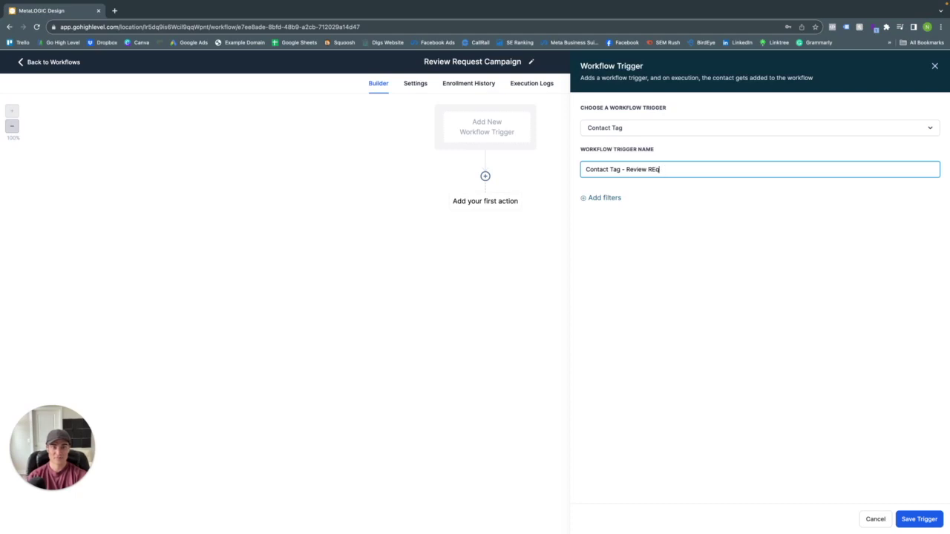
key("BackSpace")
type("qy")
key("BackSpace")
key("BackSpace")
type("ue")
key("BackSpace")
key("BackSpace")
type("equest")
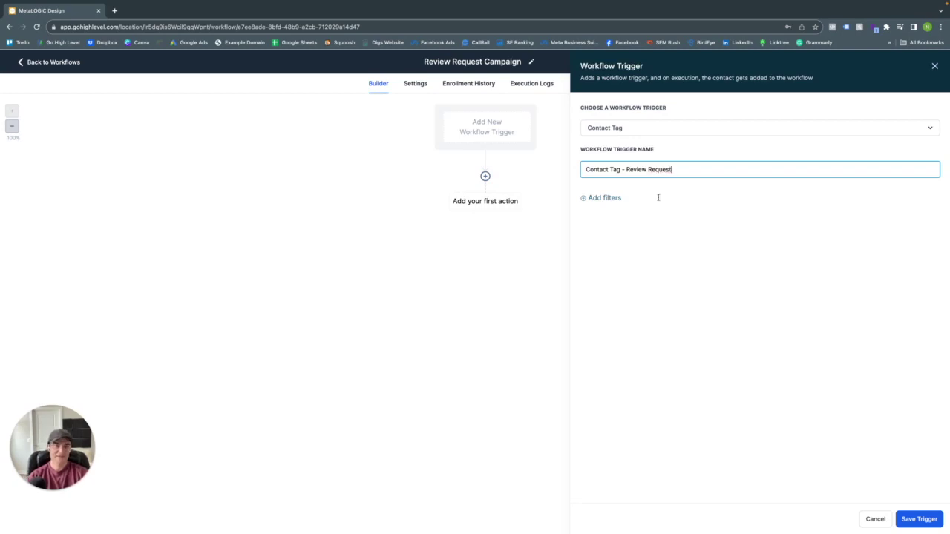
- Add a Tag Added filter for the 'review request' tag and save the trigger
left_click(587, 198)
left_click(603, 211)
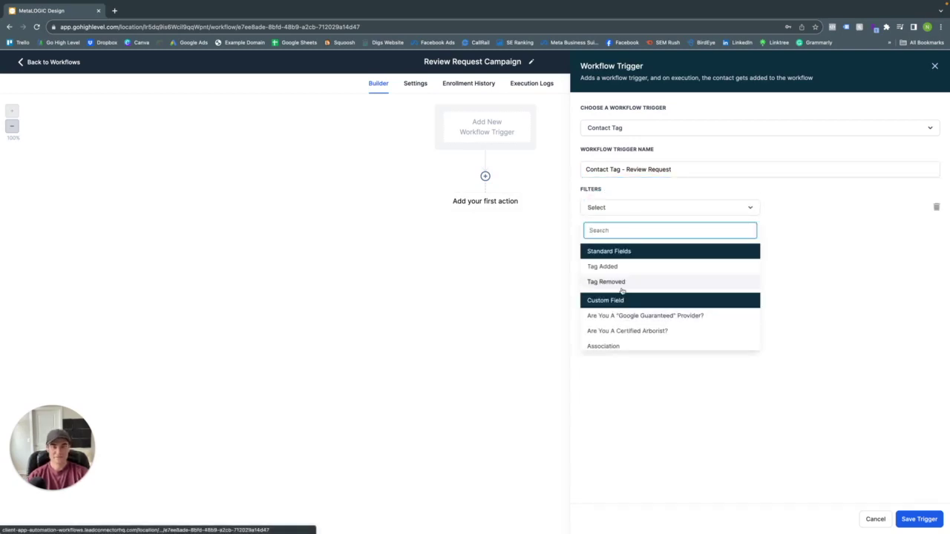
left_click(619, 268)
left_click(834, 208)
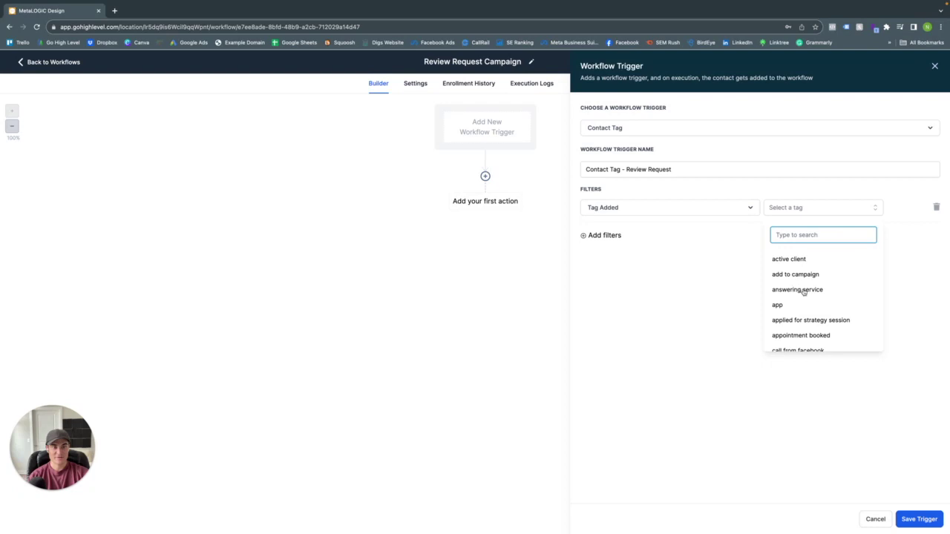
type("review")
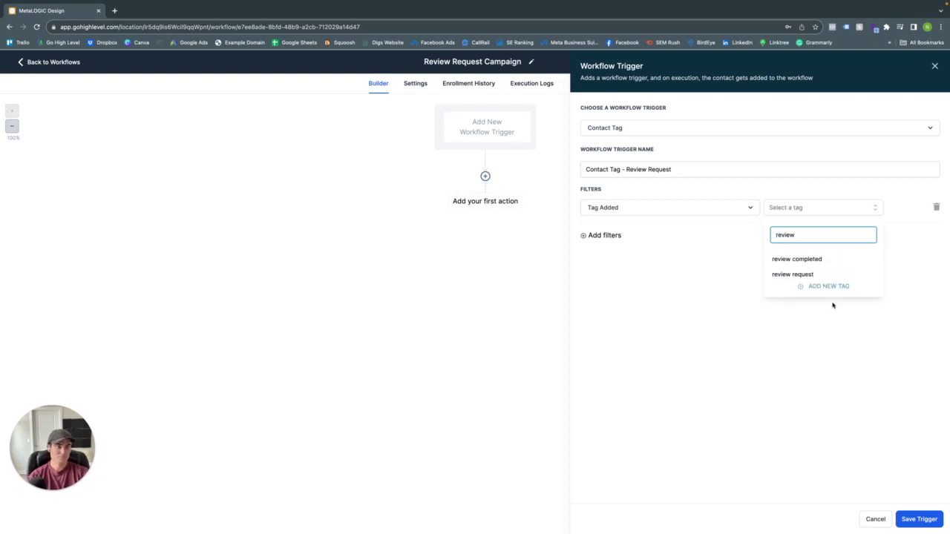
left_click(809, 278)
left_click(922, 520)
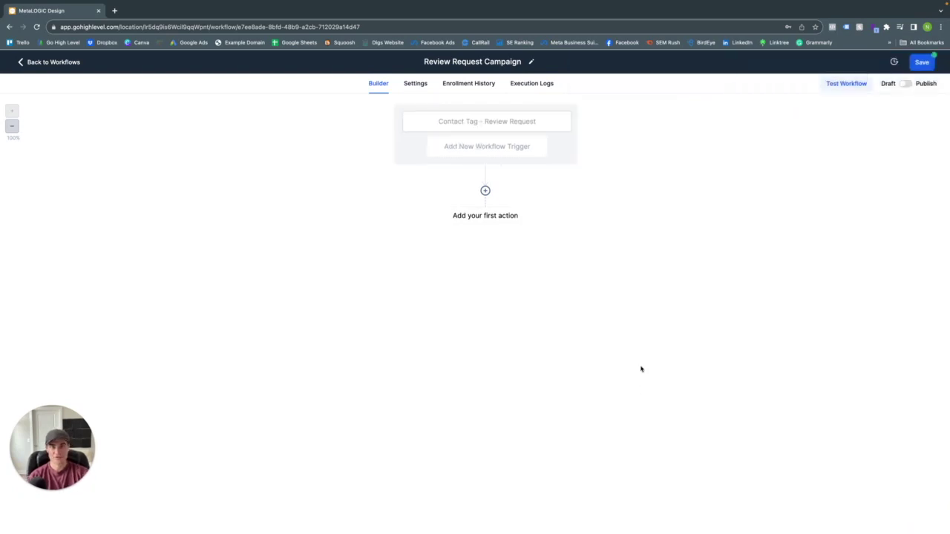
- Add a Pipeline Stage Changed trigger filtered to the Customer Journey Pipeline
left_click(498, 152)
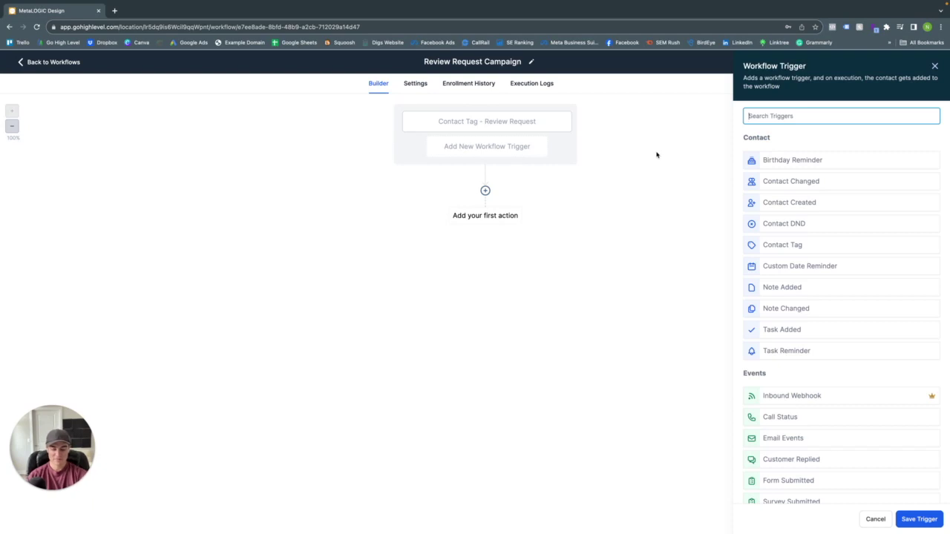
type("st")
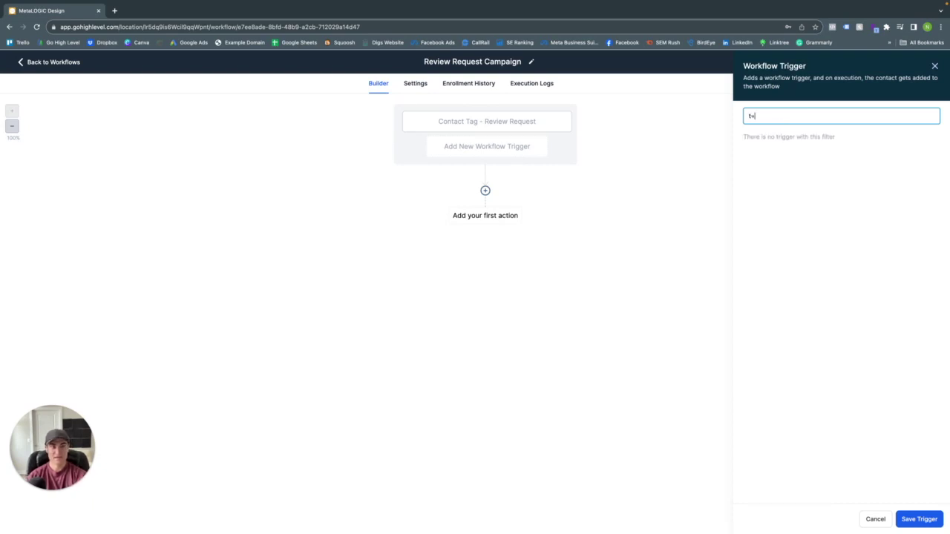
key("BackSpace")
key("BackSpace")
type("stage")
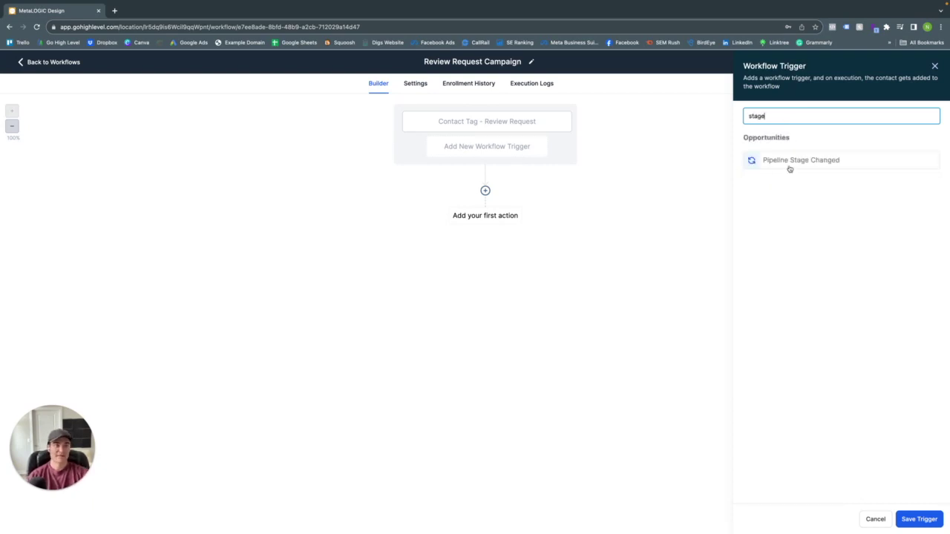
left_click(789, 163)
left_click(603, 198)
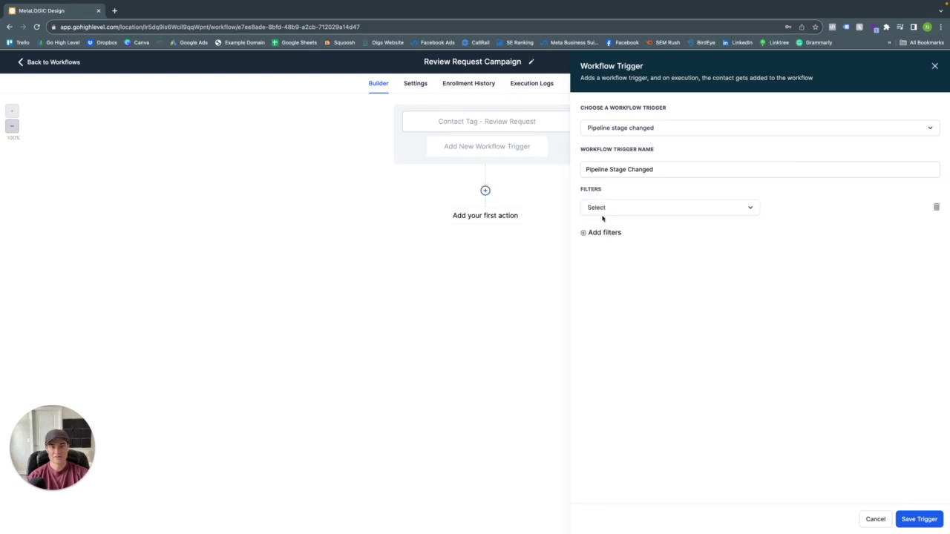
left_click(603, 211)
left_click(605, 298)
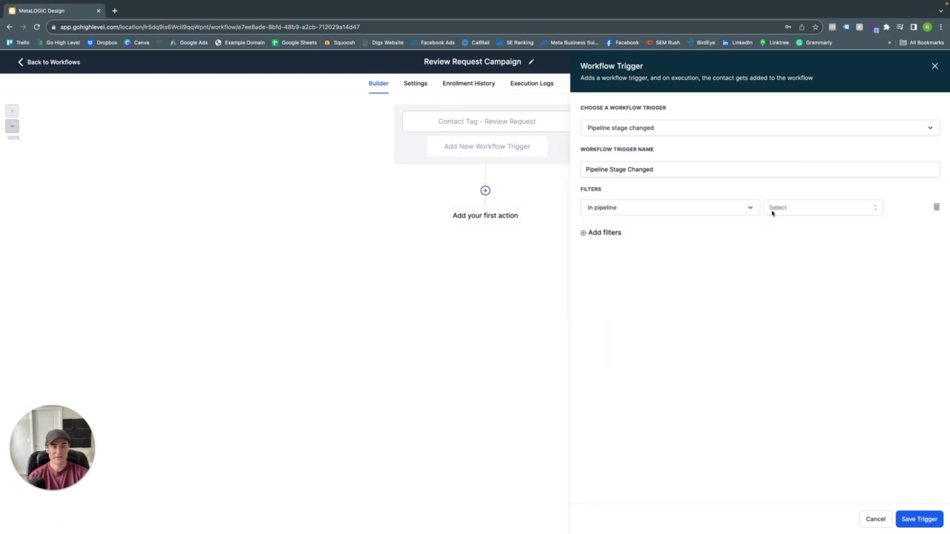
left_click(775, 213)
scroll(797, 282, "down", 2)
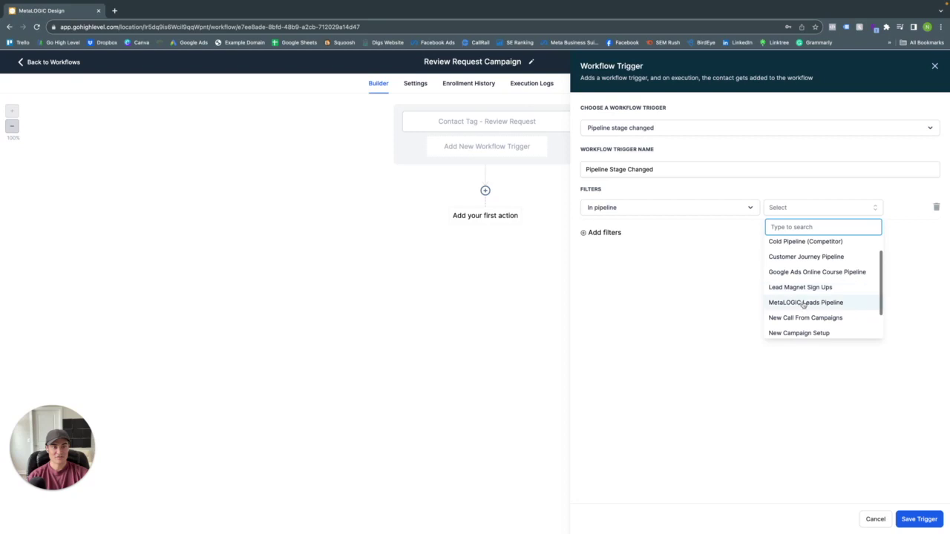
scroll(799, 305, "up", 2)
left_click(806, 279)
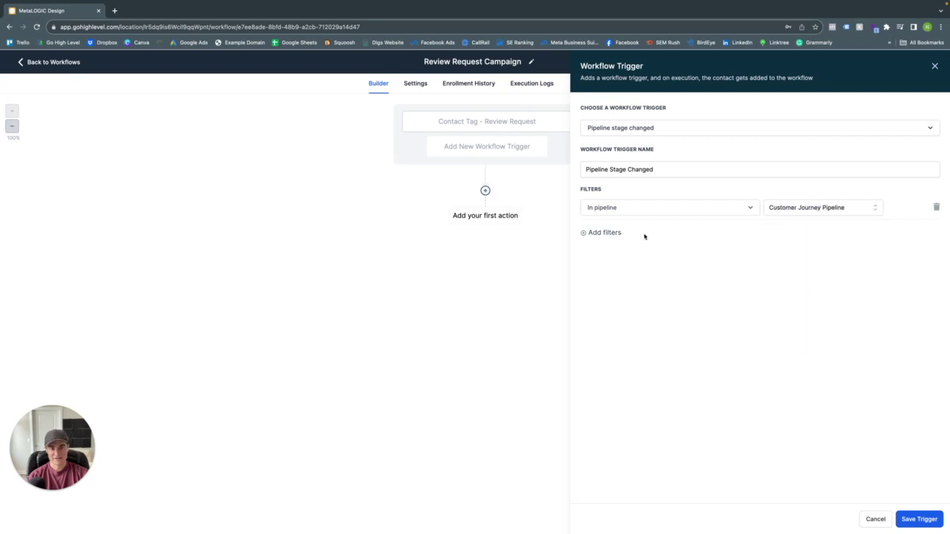
- Limit the trigger to the Send Review Request pipeline stage and save it
left_click(600, 233)
left_click(626, 239)
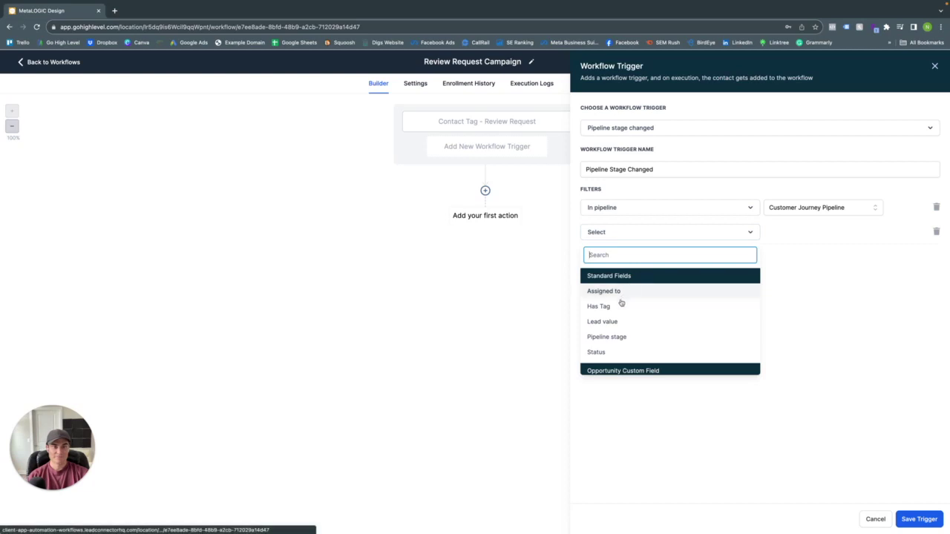
left_click(619, 337)
left_click(776, 233)
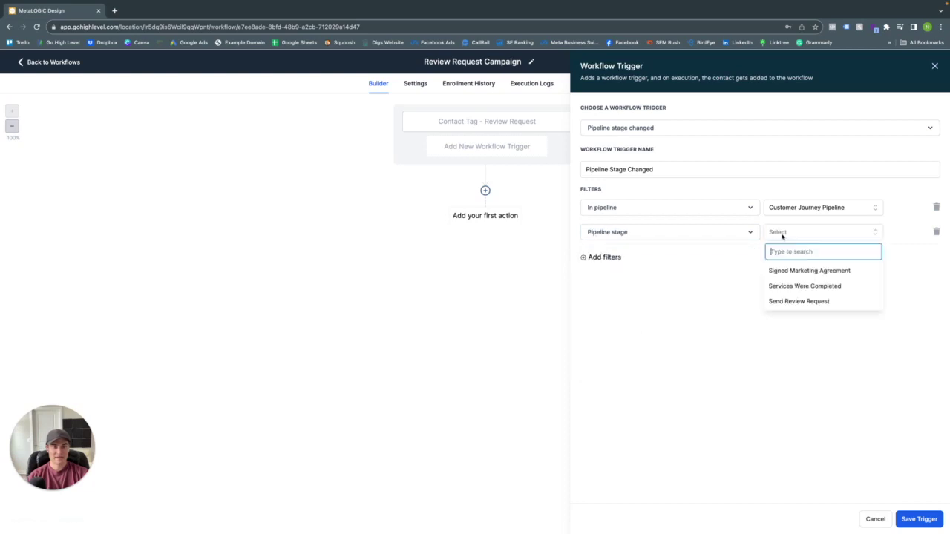
left_click(796, 302)
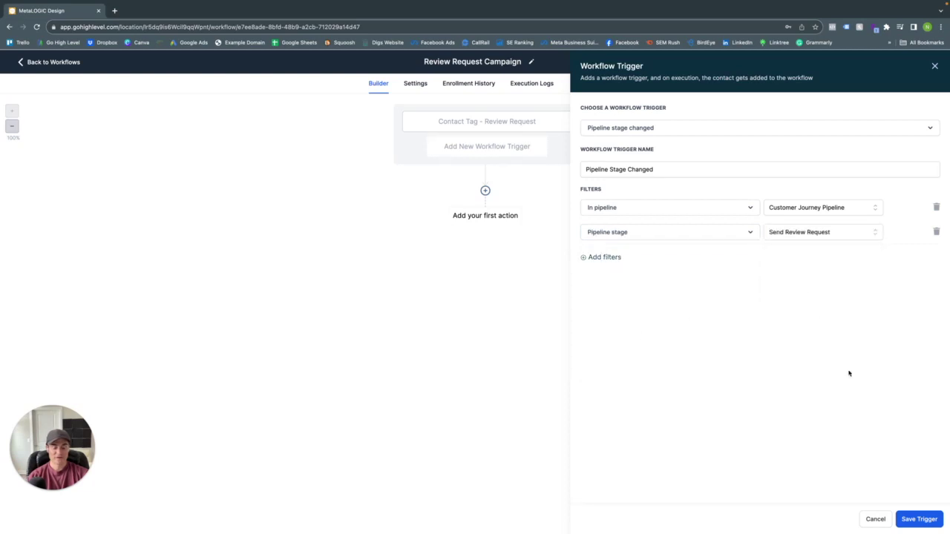
left_click(929, 517)
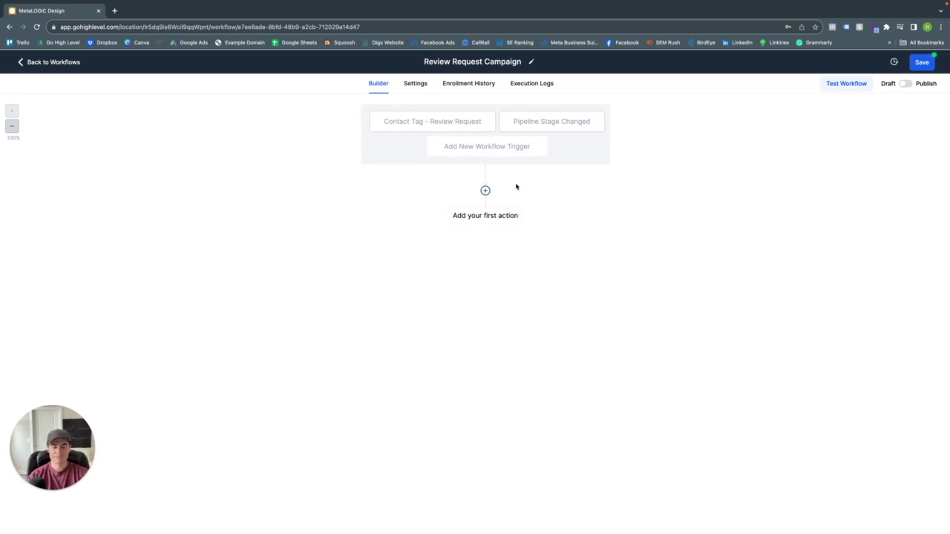
- Add a Send Email action with sender name Metalogic Design and a no-reply sender address
left_click(486, 191)
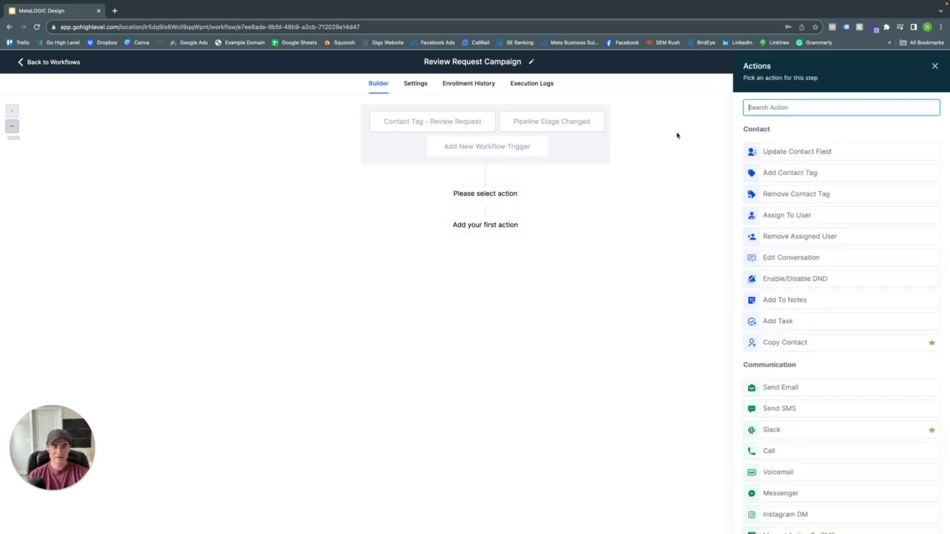
type("email")
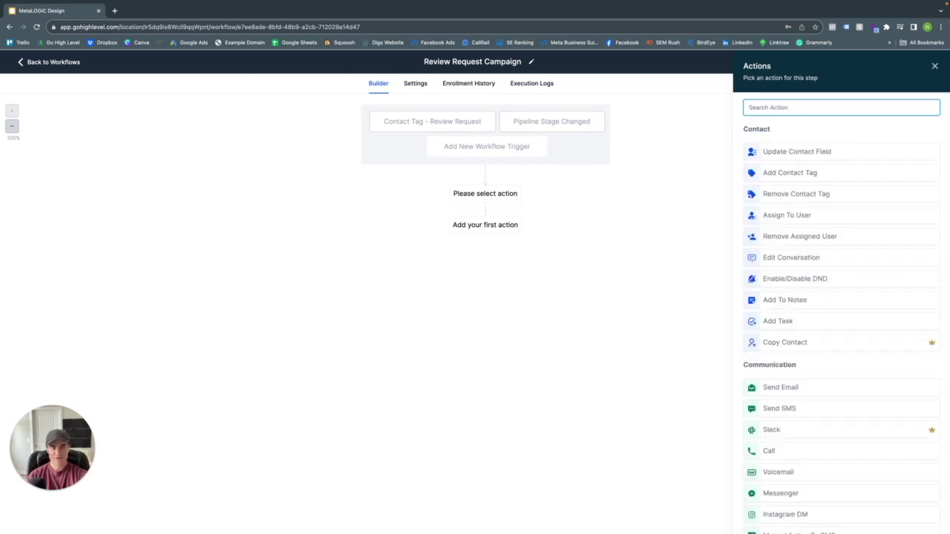
left_click(764, 147)
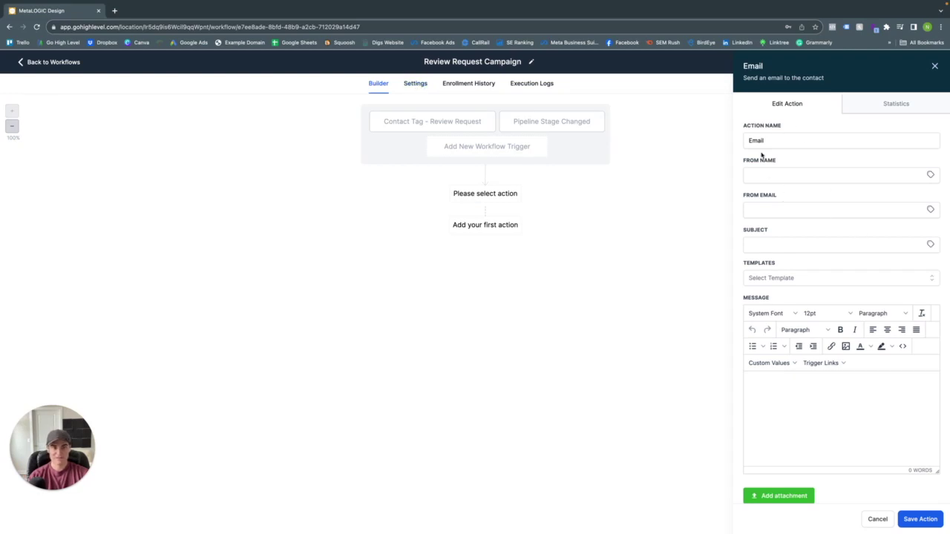
left_click(798, 174)
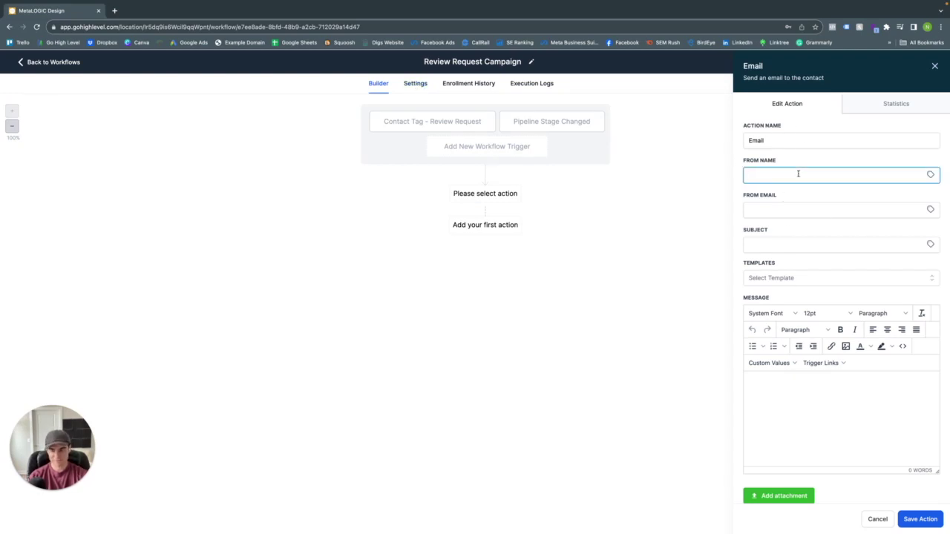
type("Met")
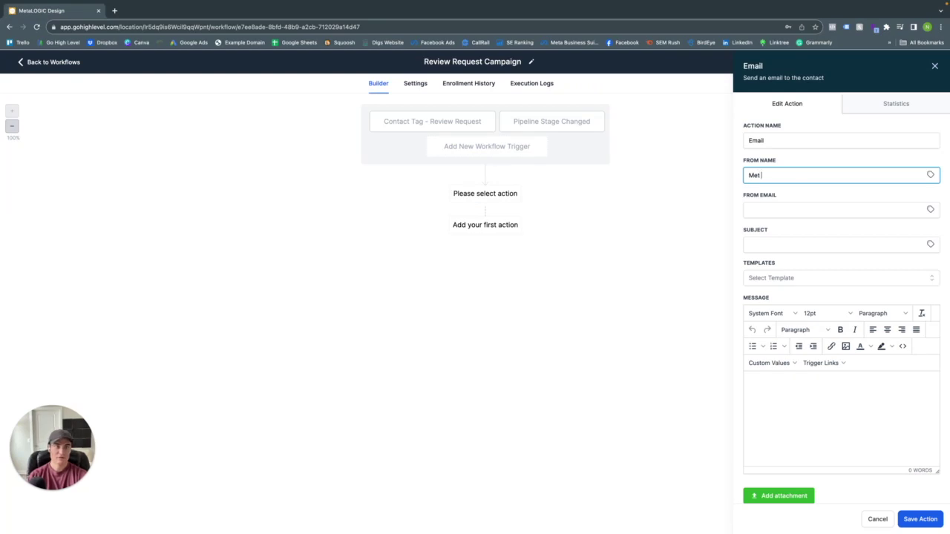
type("alogic Design")
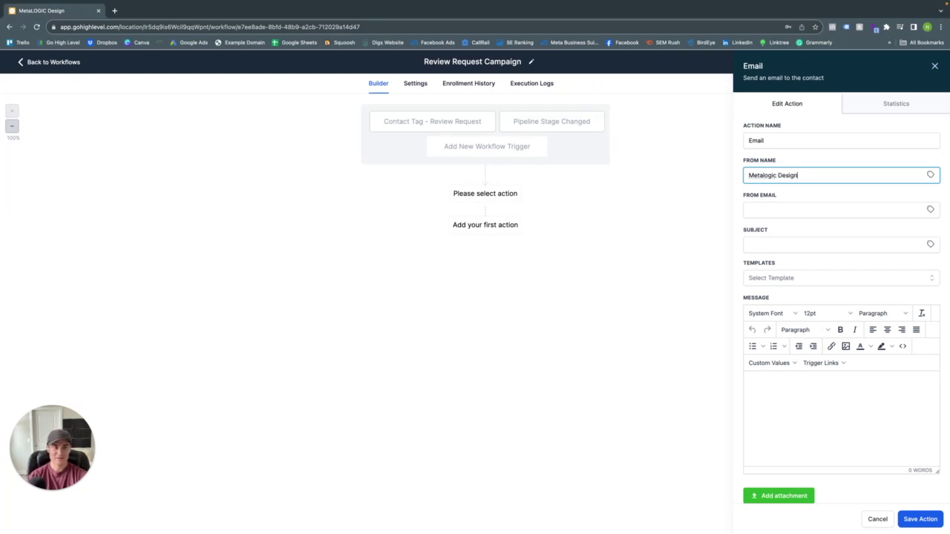
key("Tab")
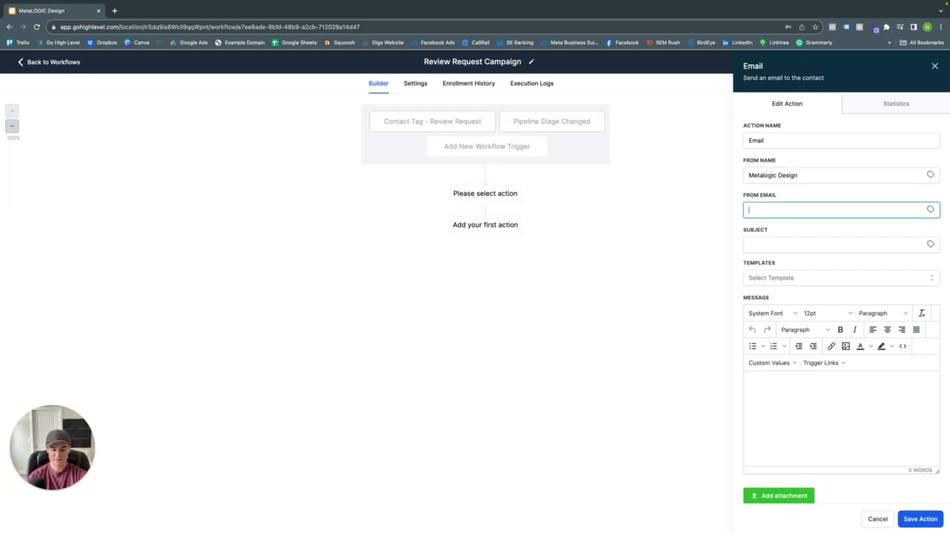
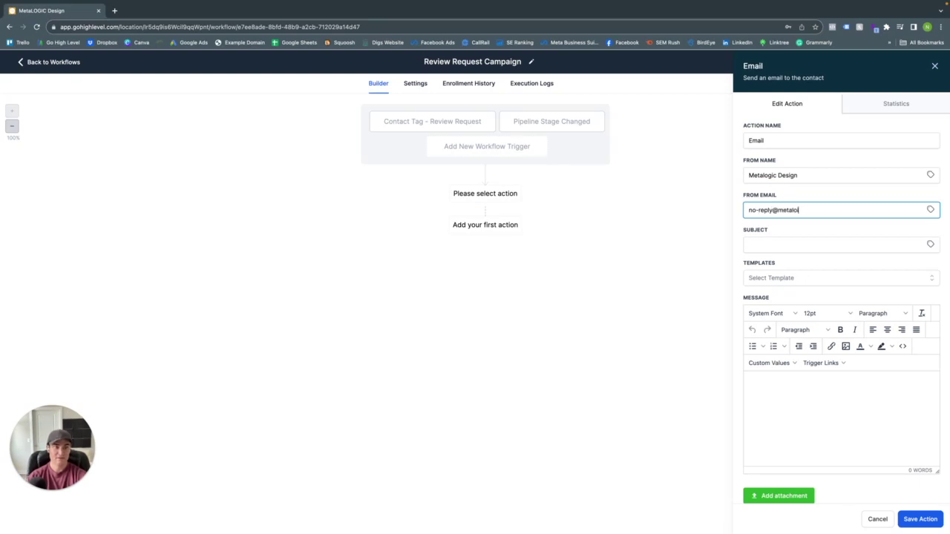
key("Tab")
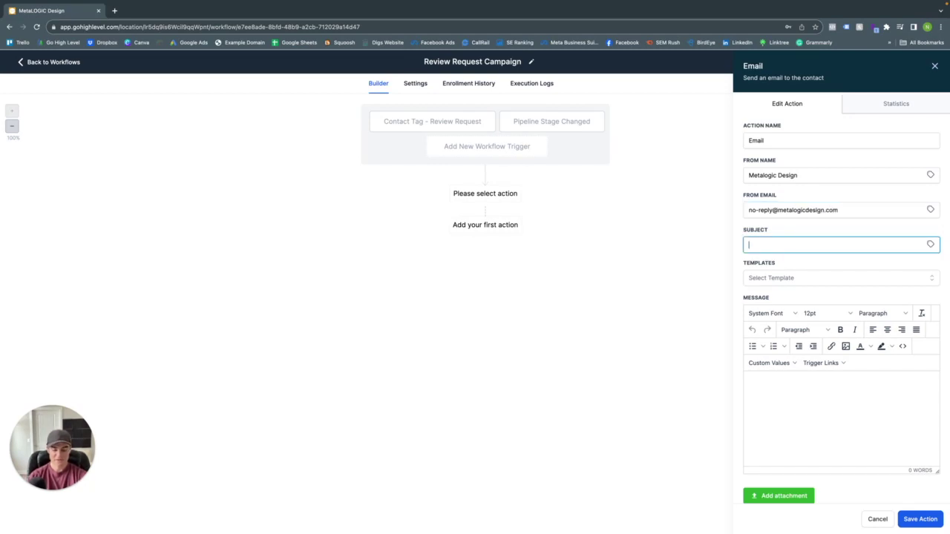
- Set subject 'Please Leave Us A Review', apply the Leave Us A Review - Email Template, and save
type("Please Leave")
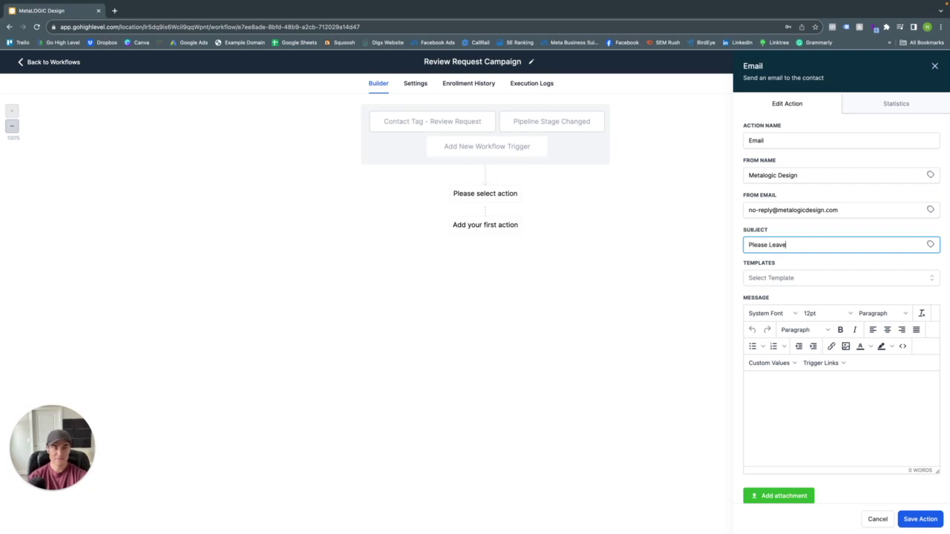
type(" Us A Review")
left_click(819, 278)
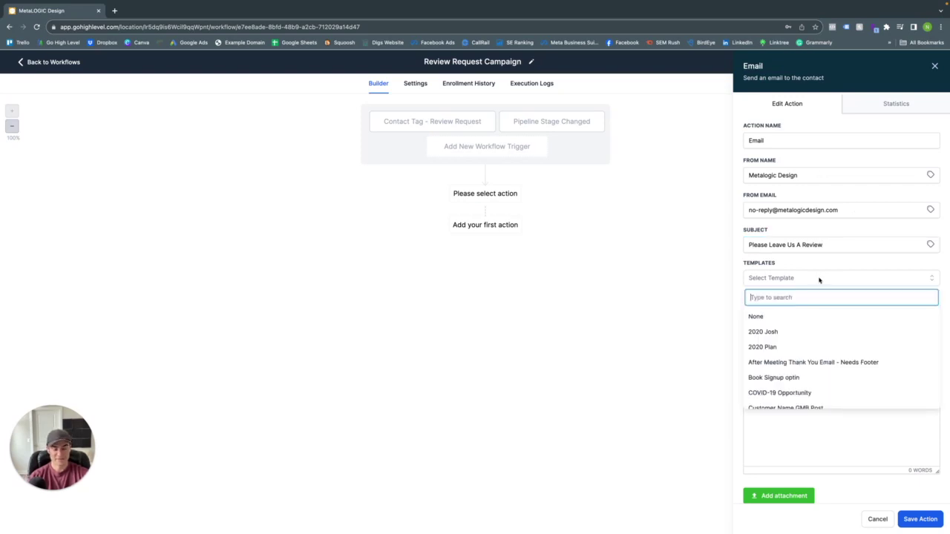
type("rev")
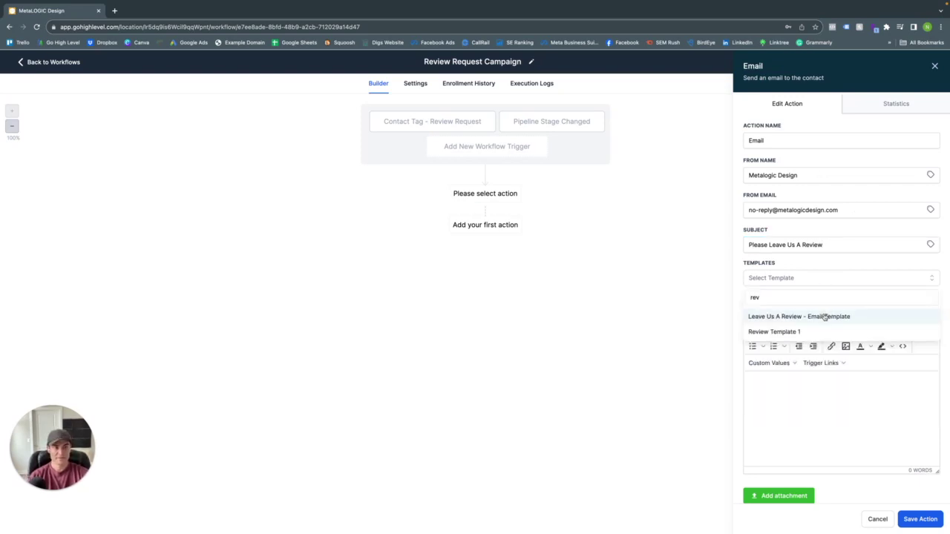
left_click(824, 317)
left_click(928, 518)
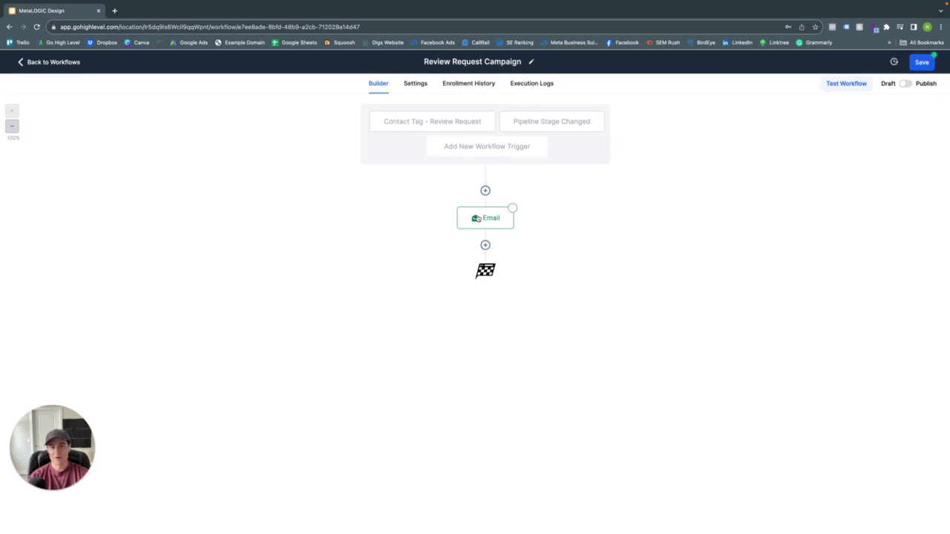
- Add a Wait step after the email with a 1-hour delay, named 'Wait 1 Hour'
left_click(486, 245)
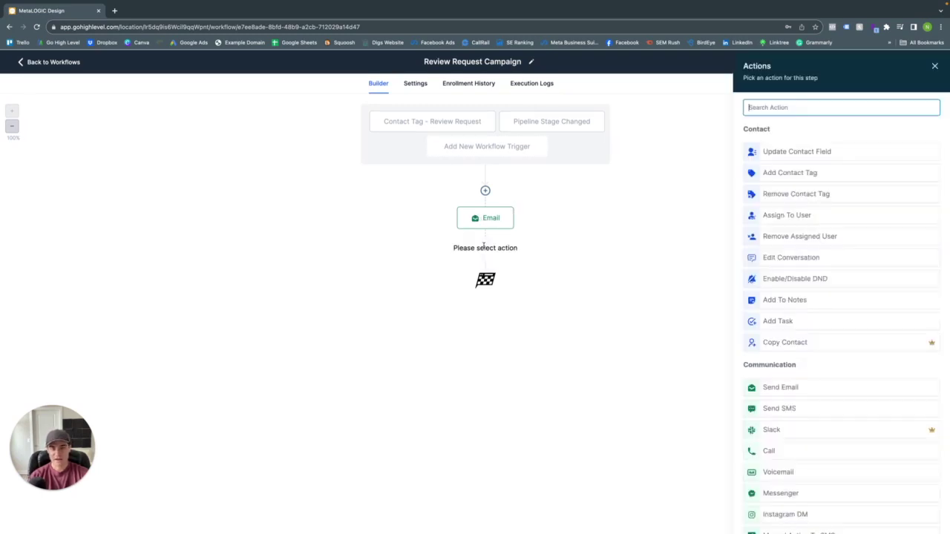
type("wai")
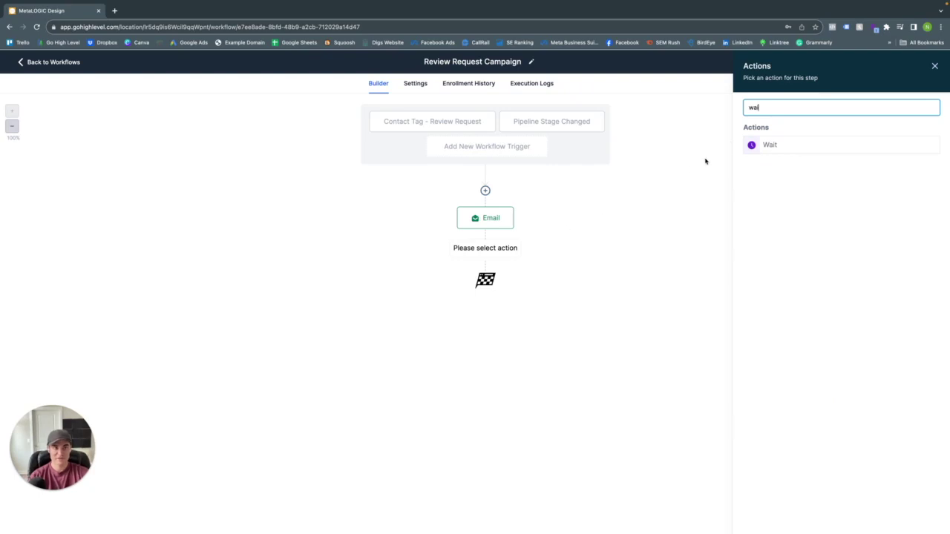
left_click(771, 144)
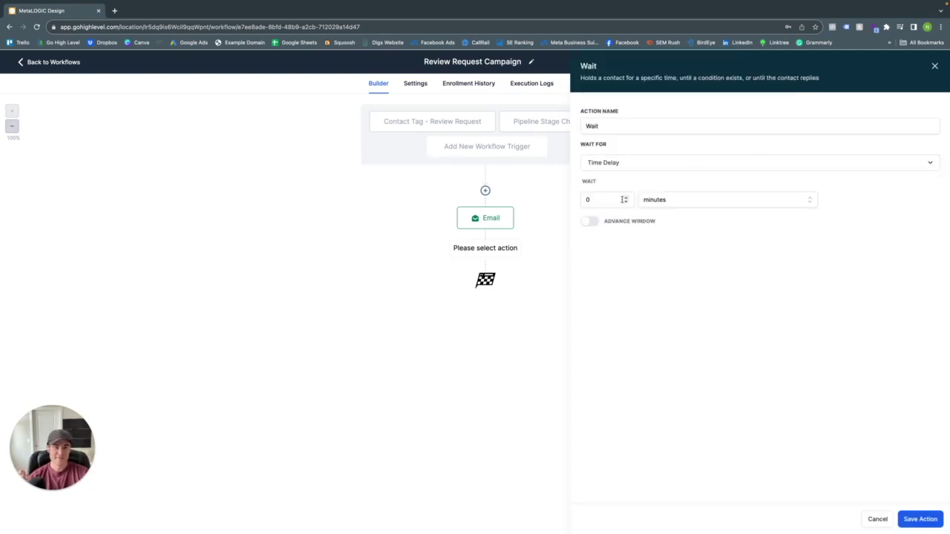
left_click(624, 199)
key("BackSpace")
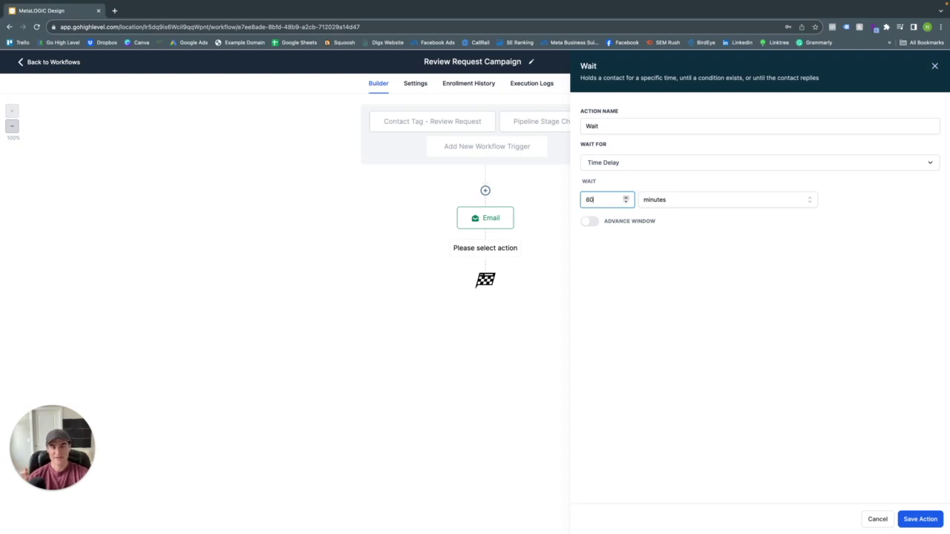
left_click(704, 202)
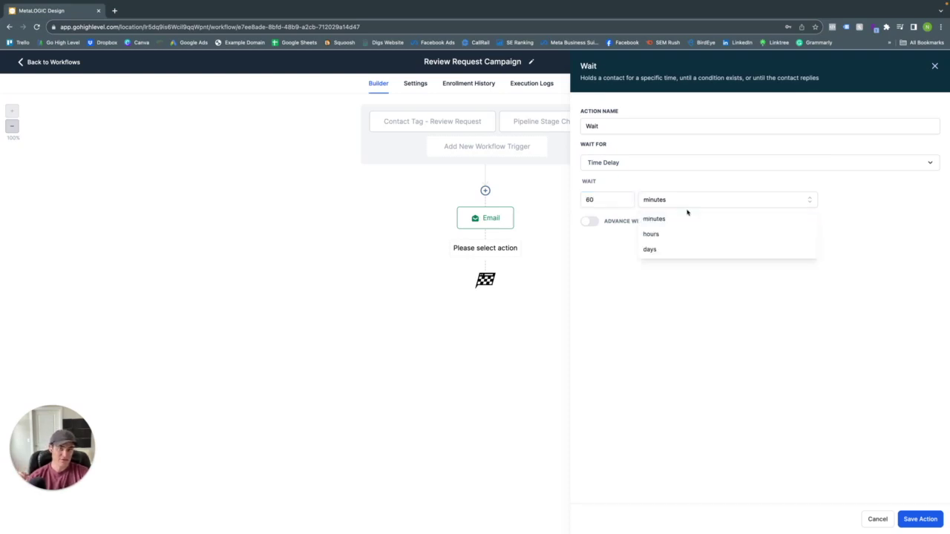
left_click(651, 234)
left_click_drag(627, 200, 573, 204)
type("1")
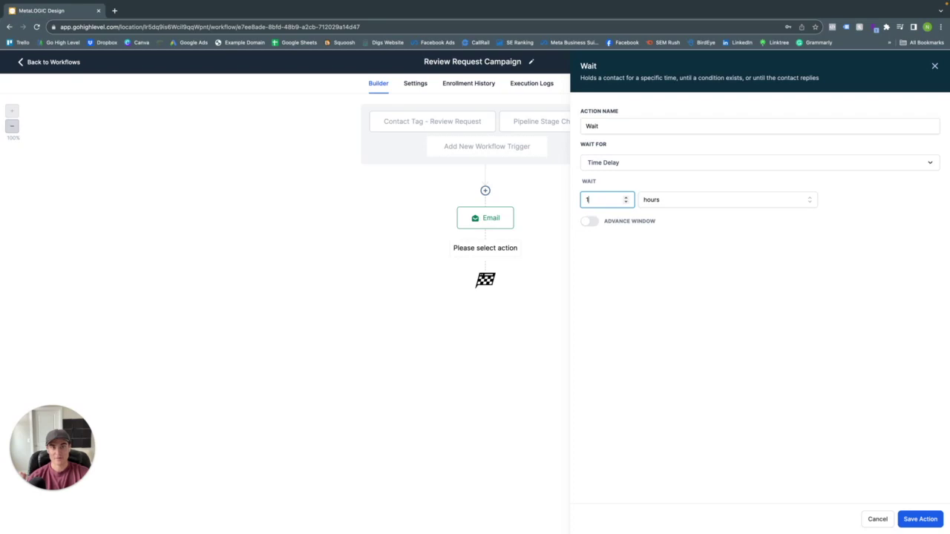
left_click(660, 126)
type("1 ")
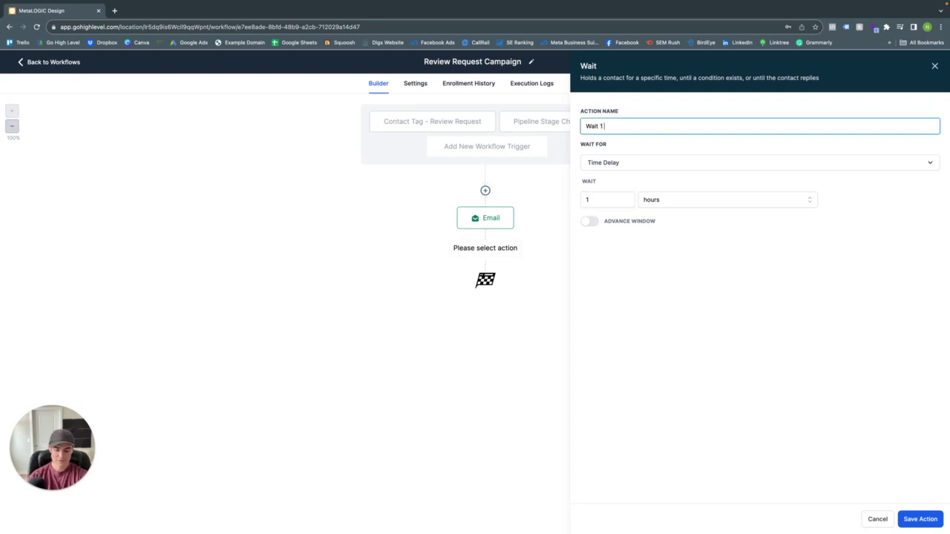
type("Hour")
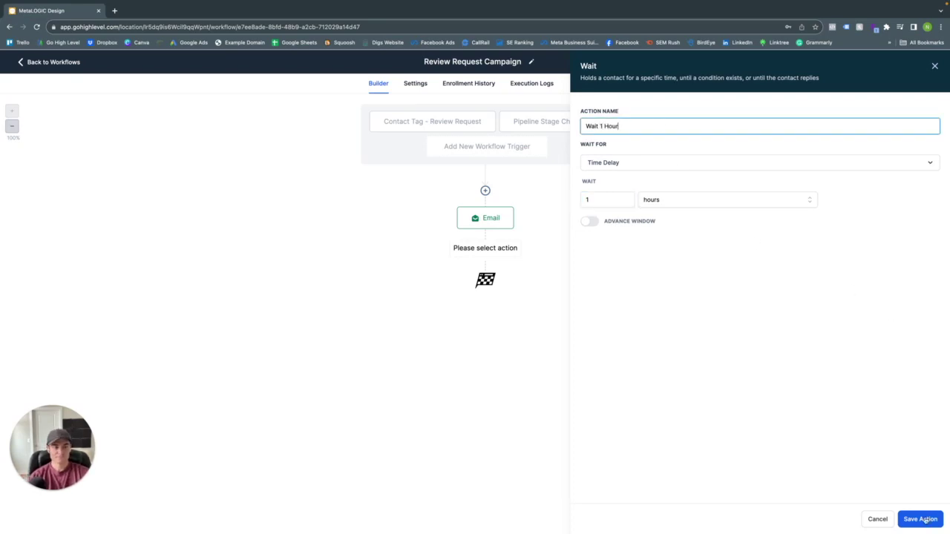
left_click(920, 519)
- Add a Send SMS step after the wait using the Metalogic Design Review SMS template
left_click(484, 301)
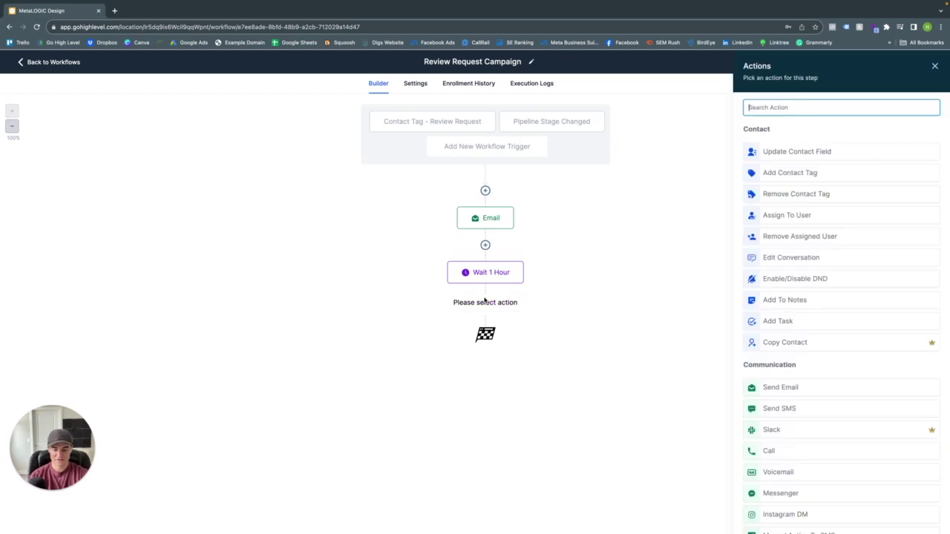
type("sms")
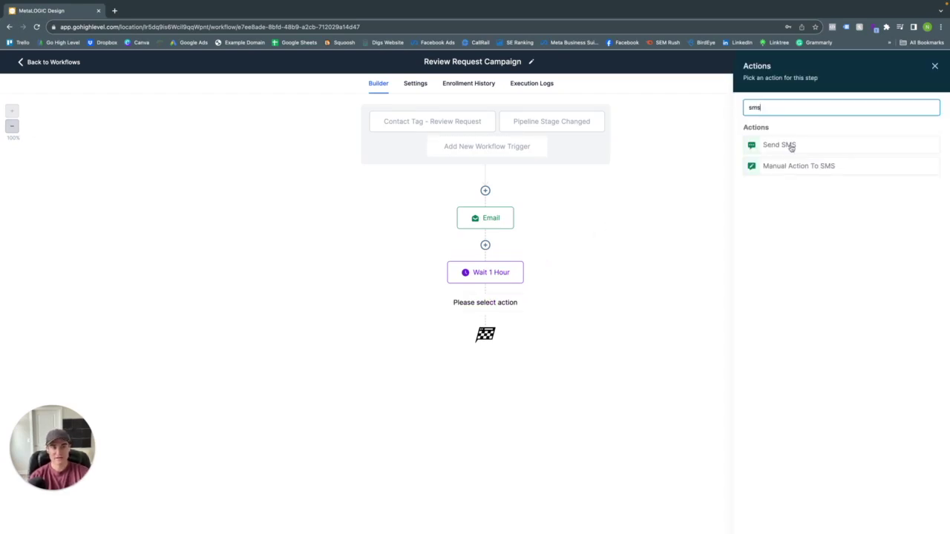
left_click(779, 146)
left_click(789, 172)
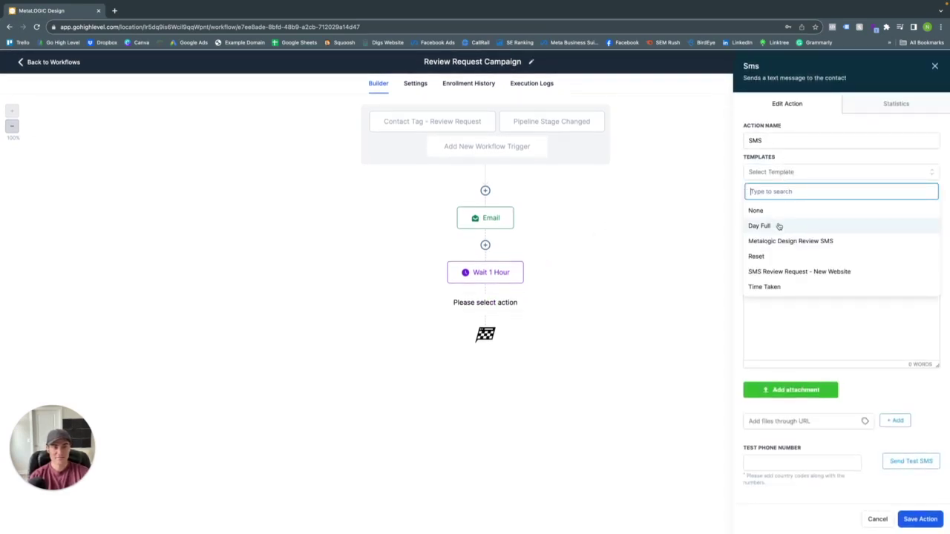
left_click(783, 241)
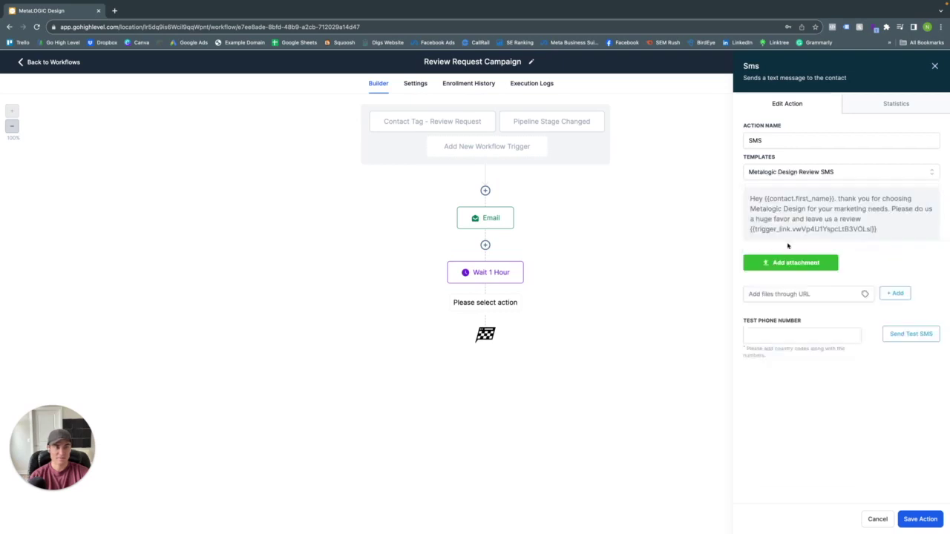
left_click(927, 520)
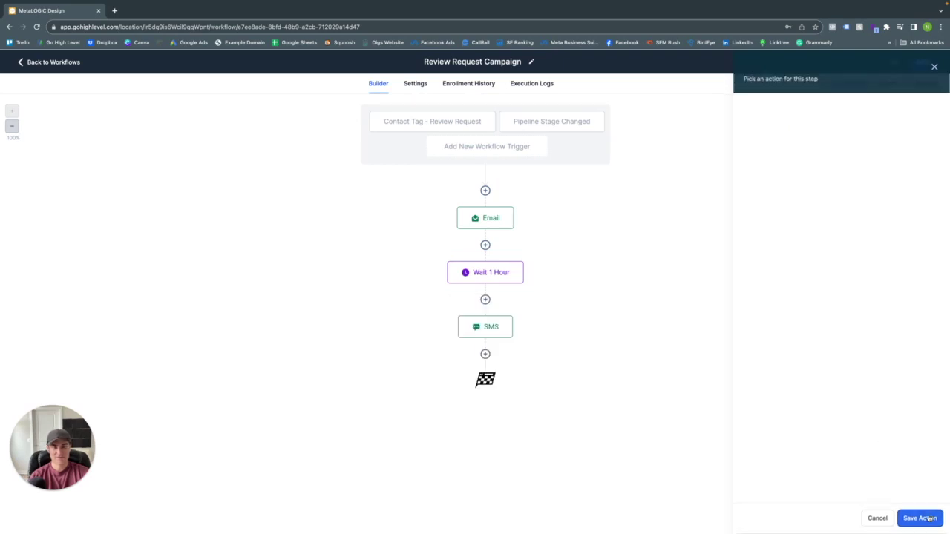
- Add a Wait step after the SMS that waits for the Metalogic Design Review Link to be clicked
left_click(486, 356)
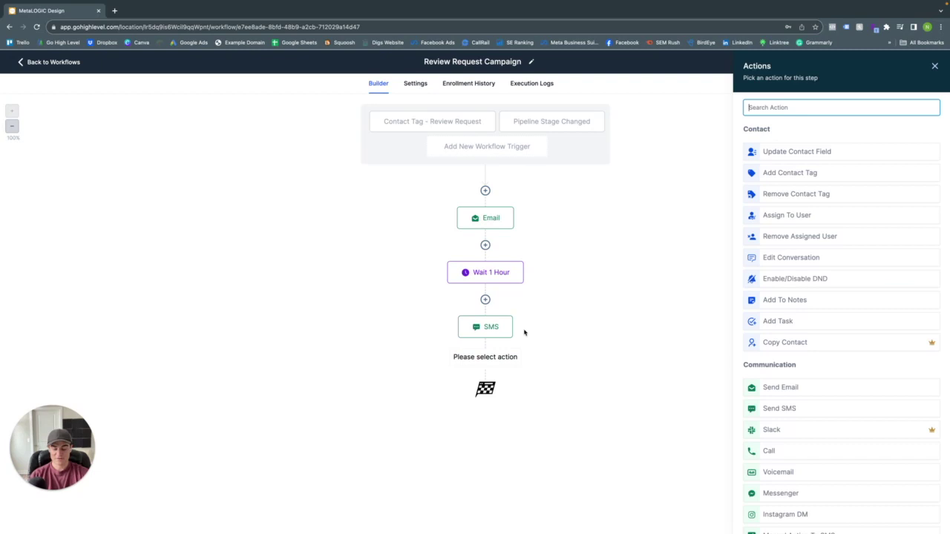
type("wait")
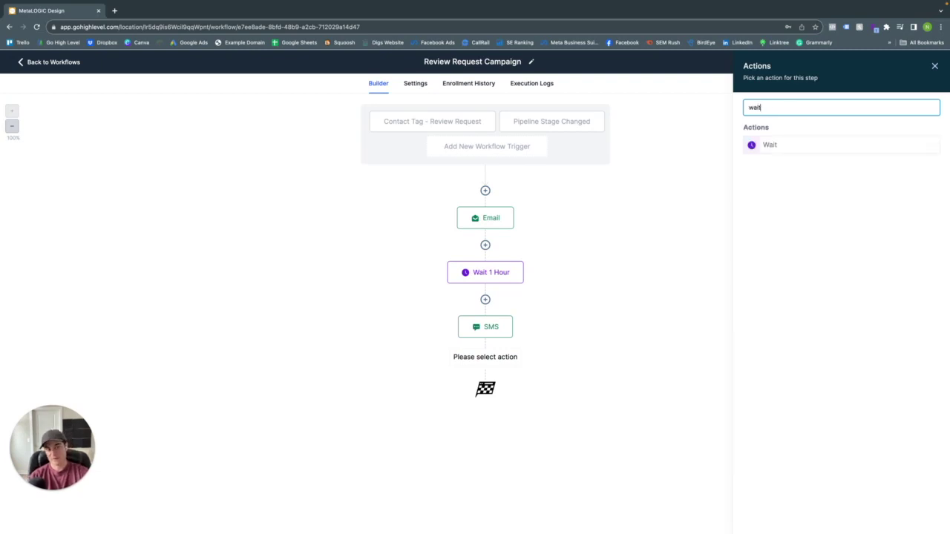
left_click(787, 148)
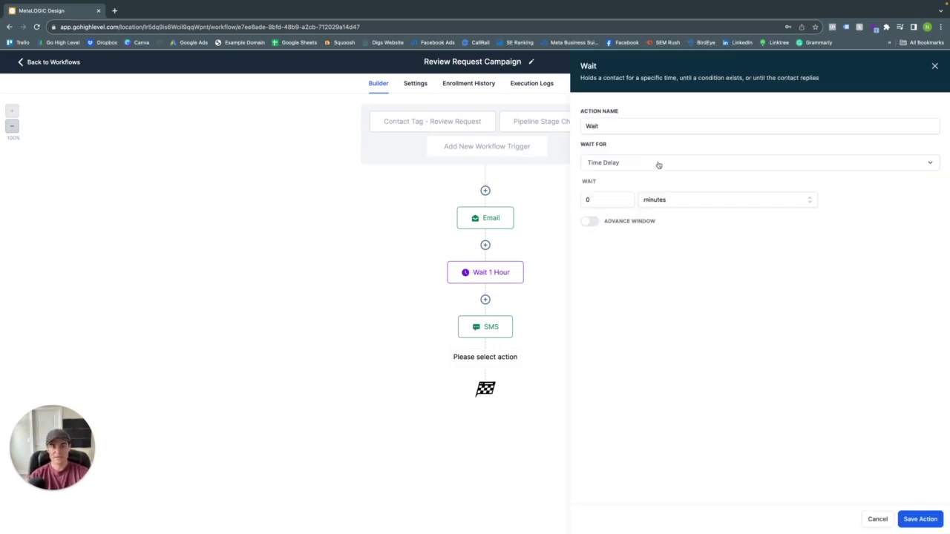
left_click(658, 163)
scroll(643, 245, "down", 2)
scroll(645, 250, "up", 1)
scroll(646, 250, "down", 1)
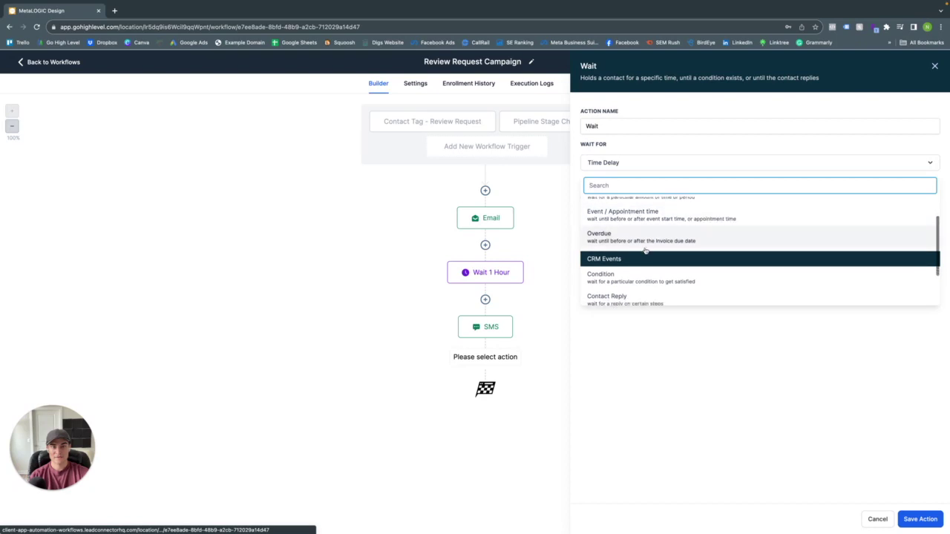
scroll(642, 250, "up", 1)
scroll(637, 250, "down", 1)
scroll(637, 250, "down", 1)
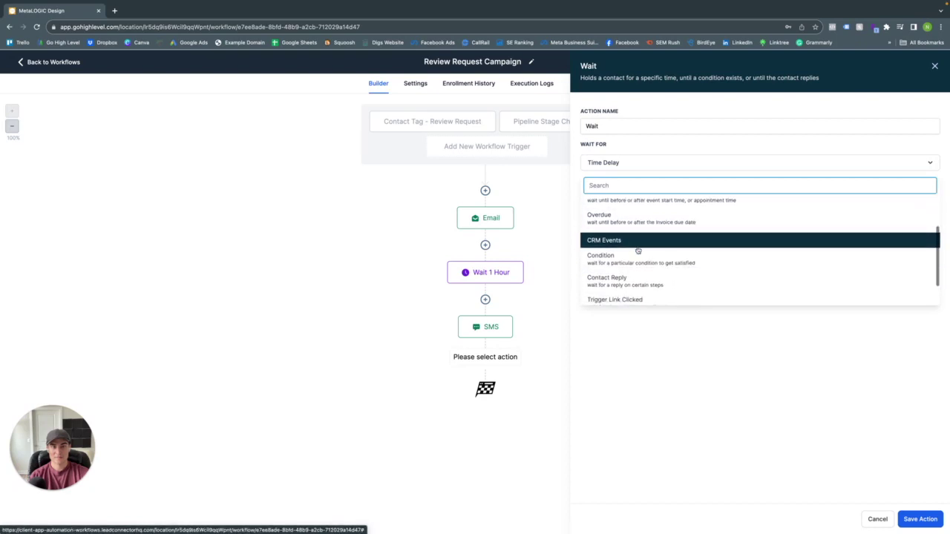
scroll(636, 250, "up", 1)
scroll(635, 267, "down", 2)
left_click(636, 286)
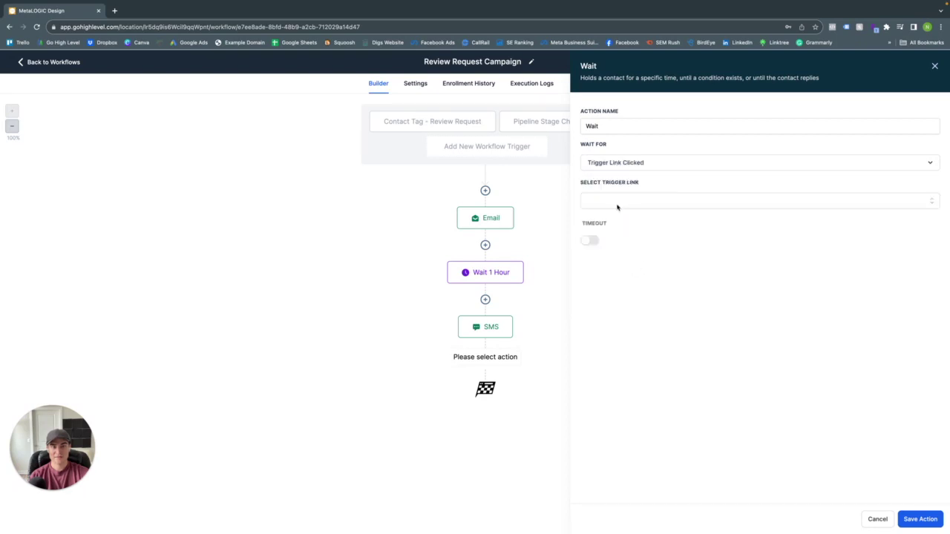
left_click(618, 205)
left_click(631, 239)
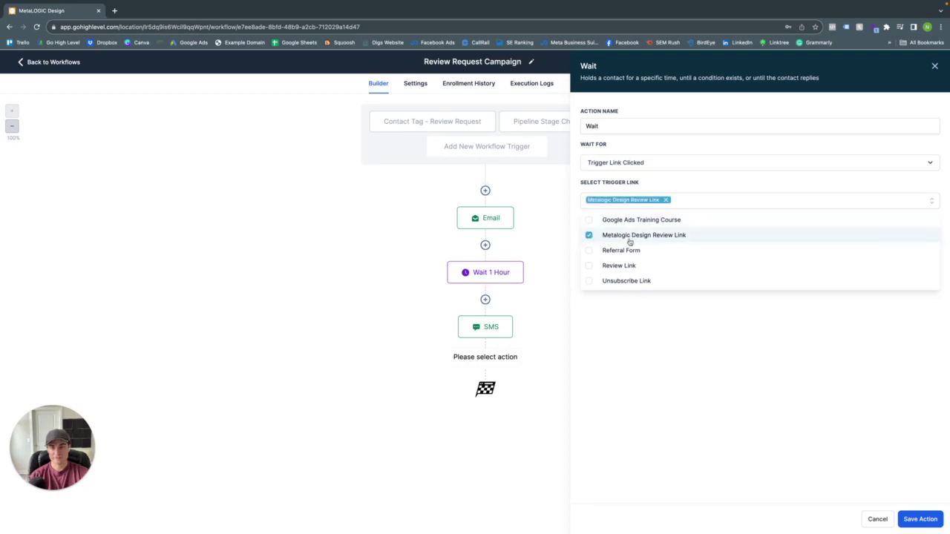
left_click(806, 403)
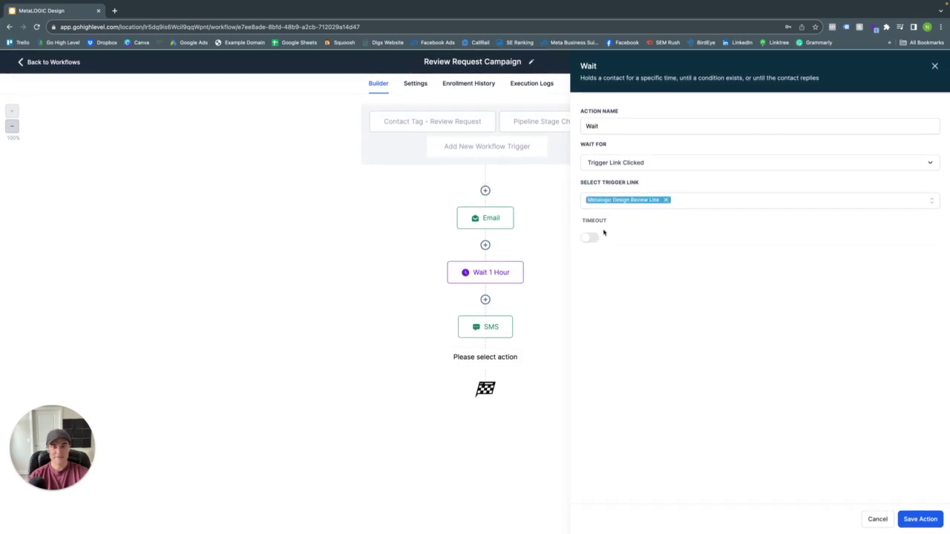
- Enable a 3-day timeout on the link-click wait and save it
left_click(591, 237)
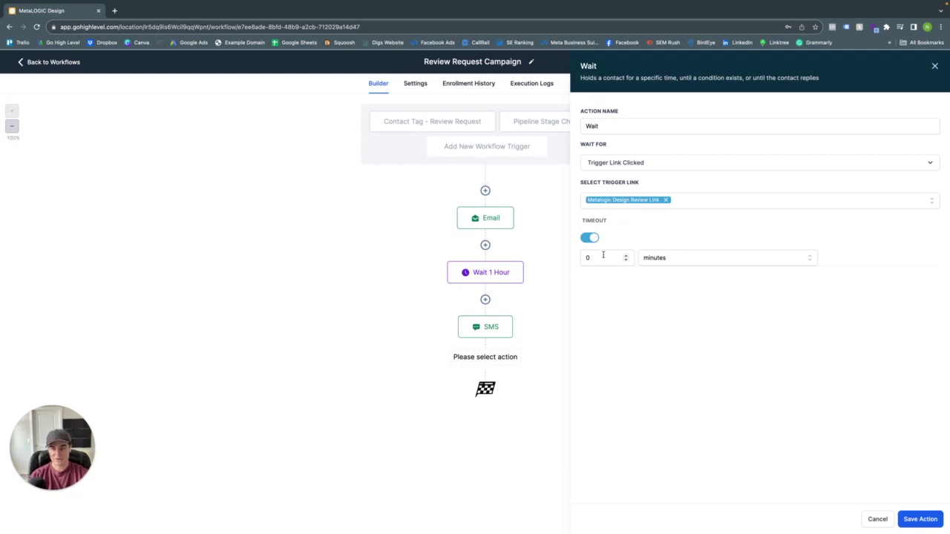
left_click(588, 257)
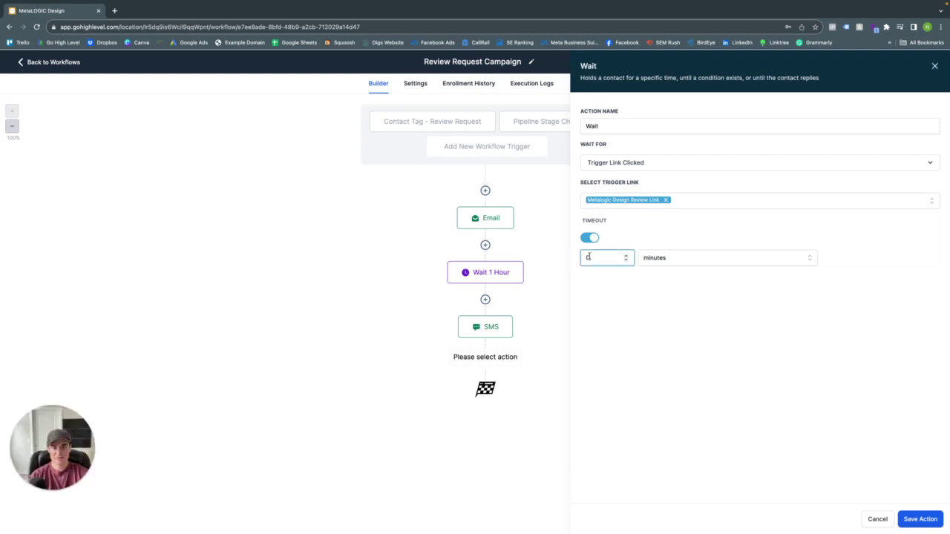
type("3")
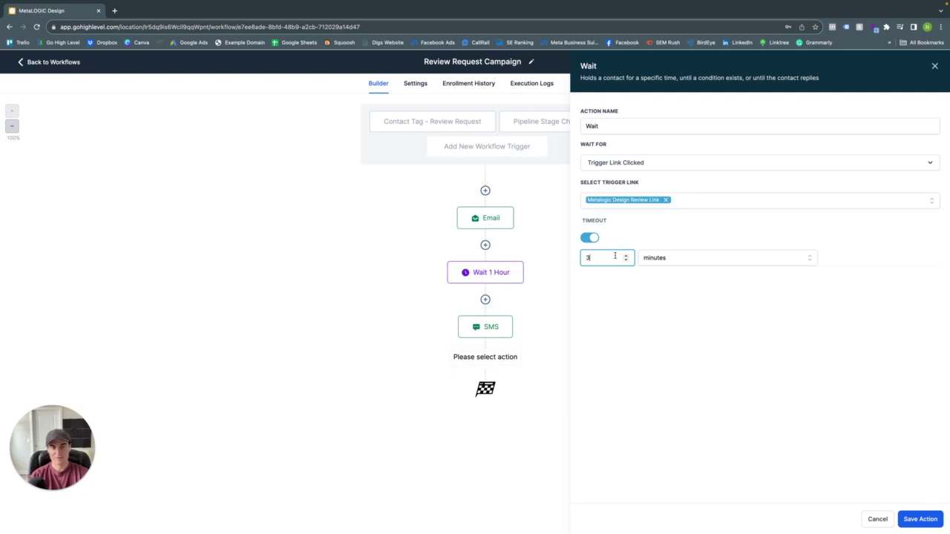
left_click(652, 264)
left_click(657, 279)
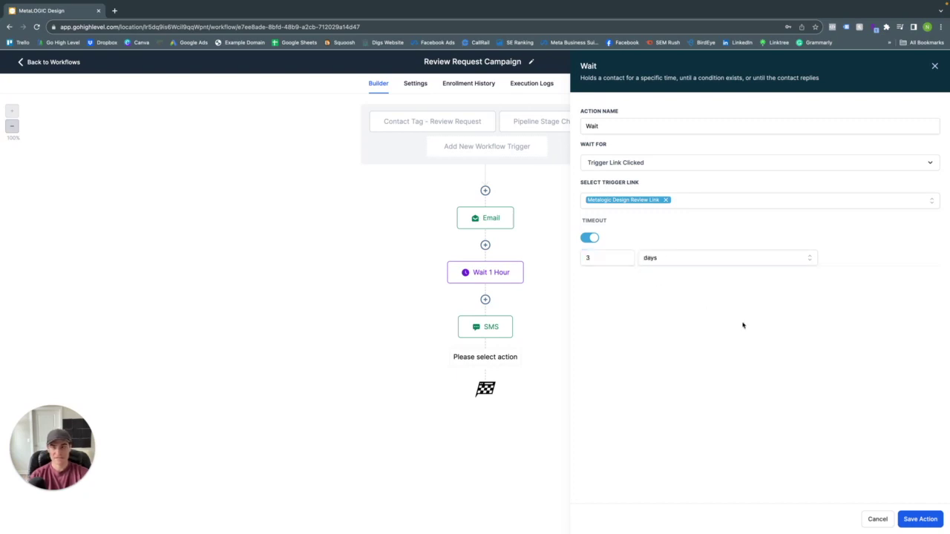
left_click(920, 519)
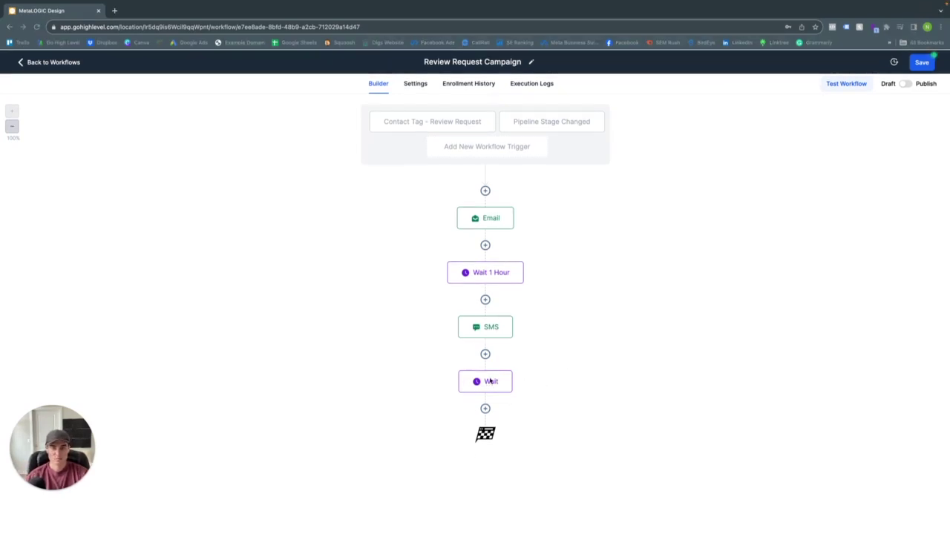
- Add an If / Else condition after the Wait based on the Trigger Link Clicked event
left_click(486, 408)
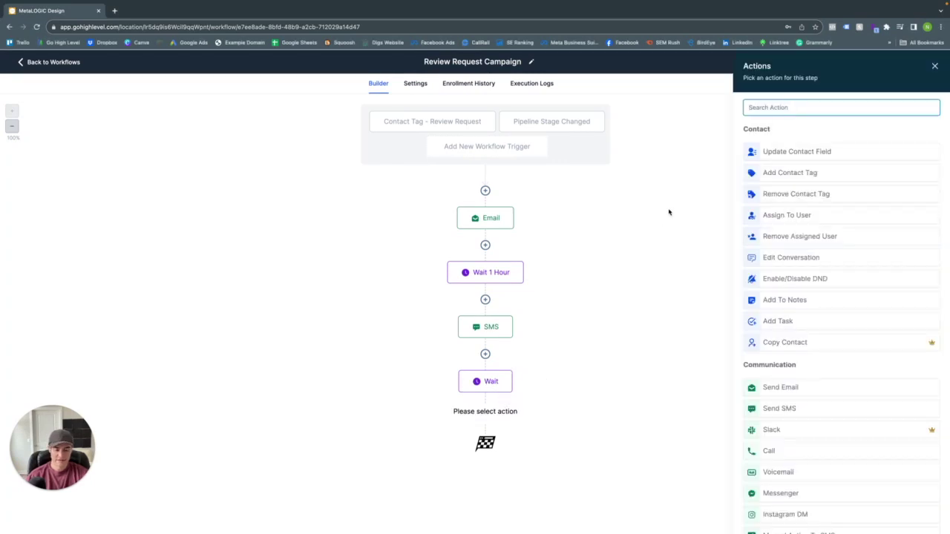
type("if")
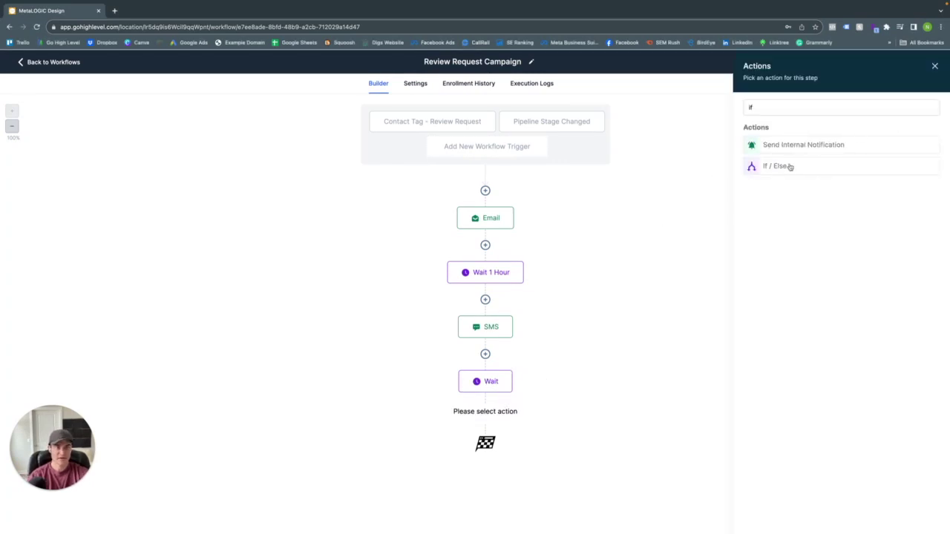
left_click(789, 167)
left_click(634, 249)
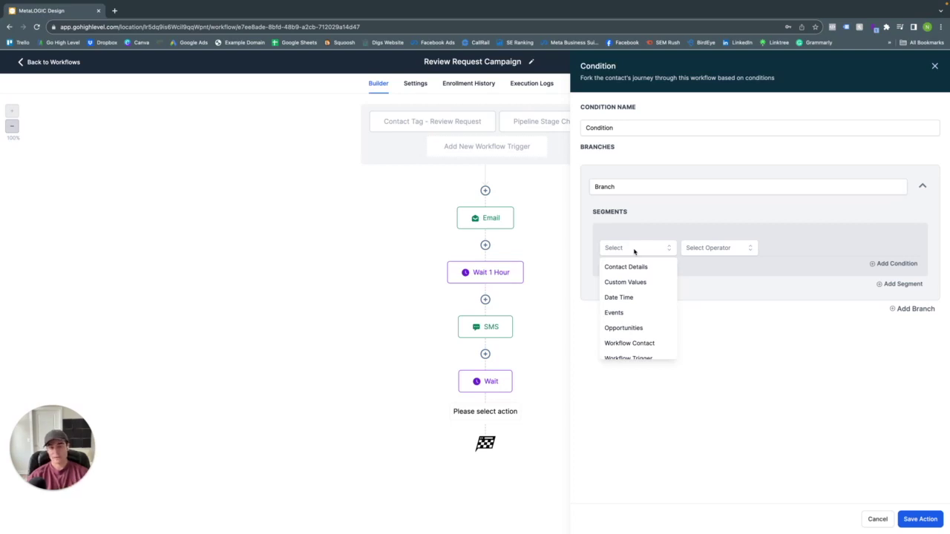
scroll(638, 285, "down", 2)
scroll(623, 316, "up", 2)
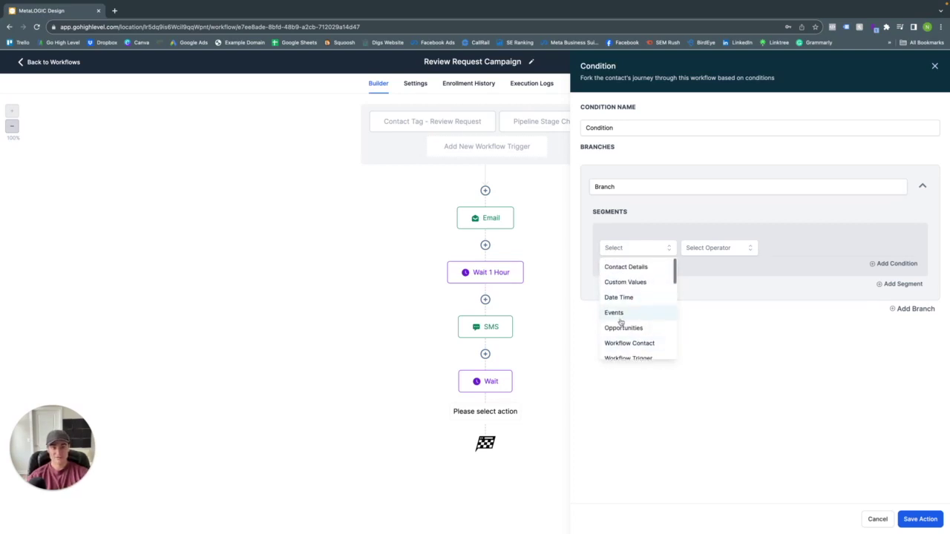
scroll(630, 301, "down", 2)
left_click(622, 286)
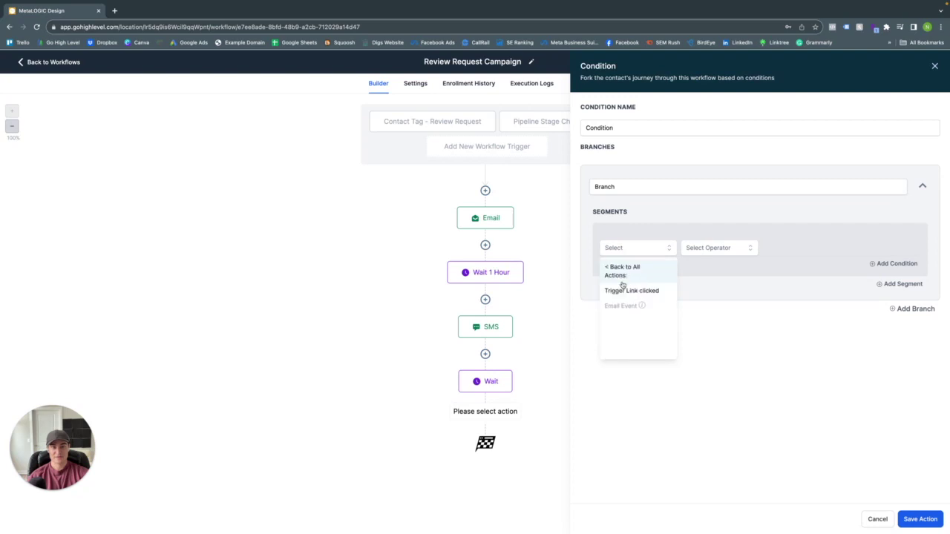
left_click(638, 291)
- Match the Metalogic Design Review Link, name it 'Condition - Trigger Link Clicked', and save
left_click(711, 249)
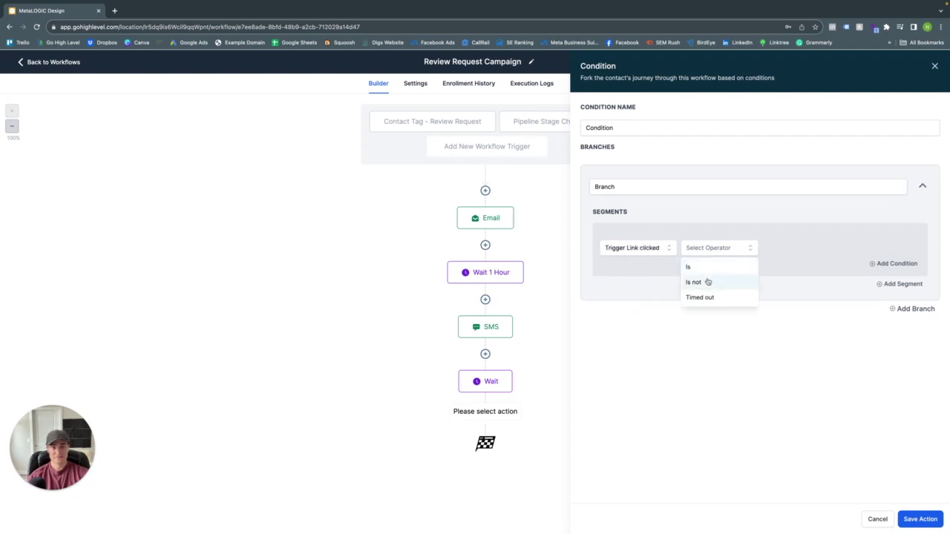
left_click(713, 266)
left_click(822, 250)
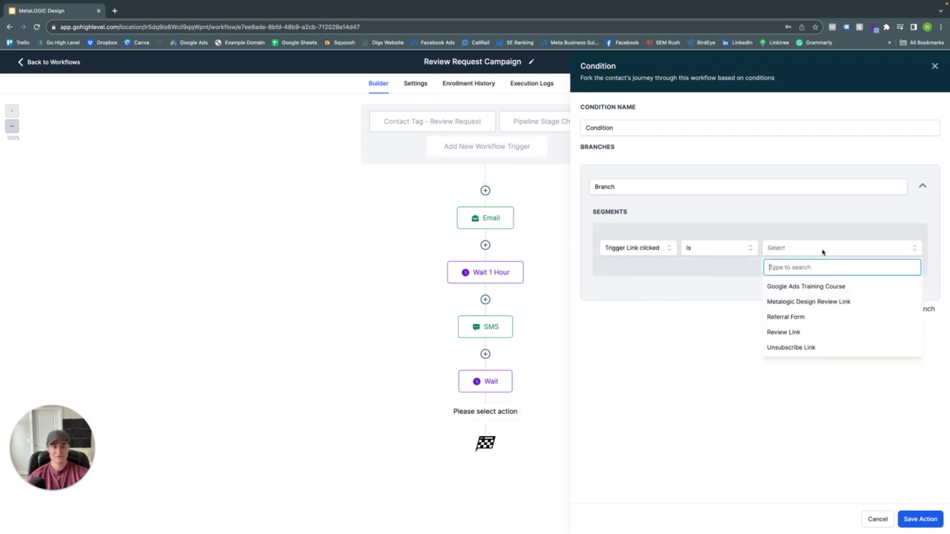
left_click(807, 301)
left_click(695, 126)
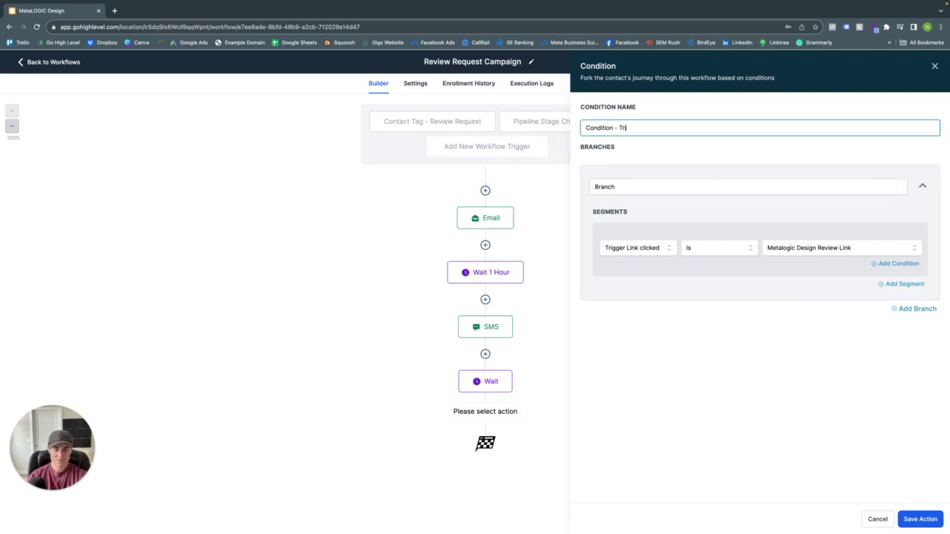
type("- Trigger Liunk Clicked")
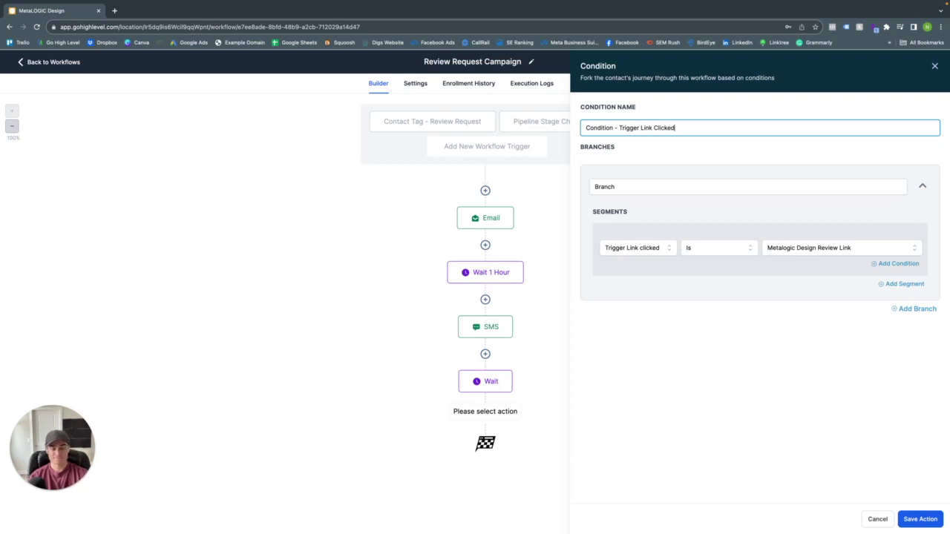
left_click(920, 519)
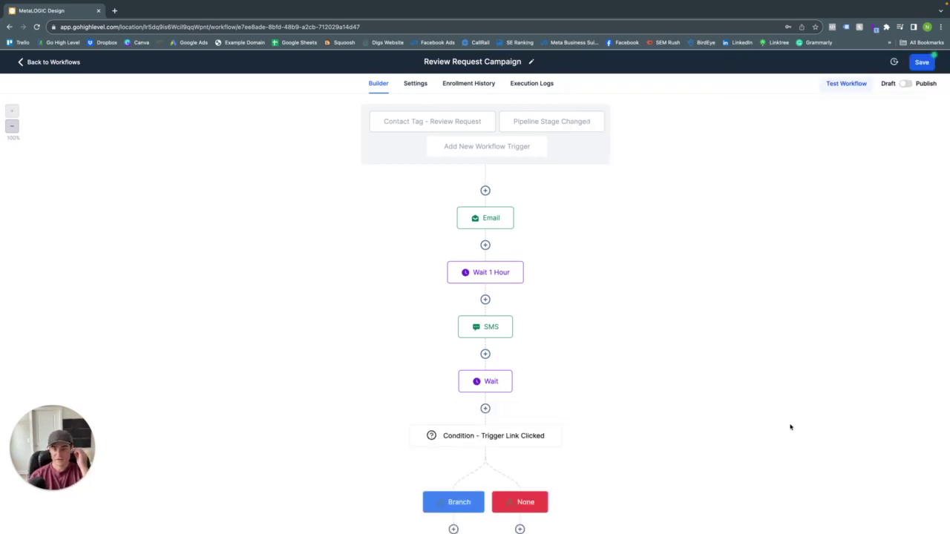
- On the Branch path, add a Remove Contact Tag step that removes the review request tag
scroll(737, 271, "down", 1)
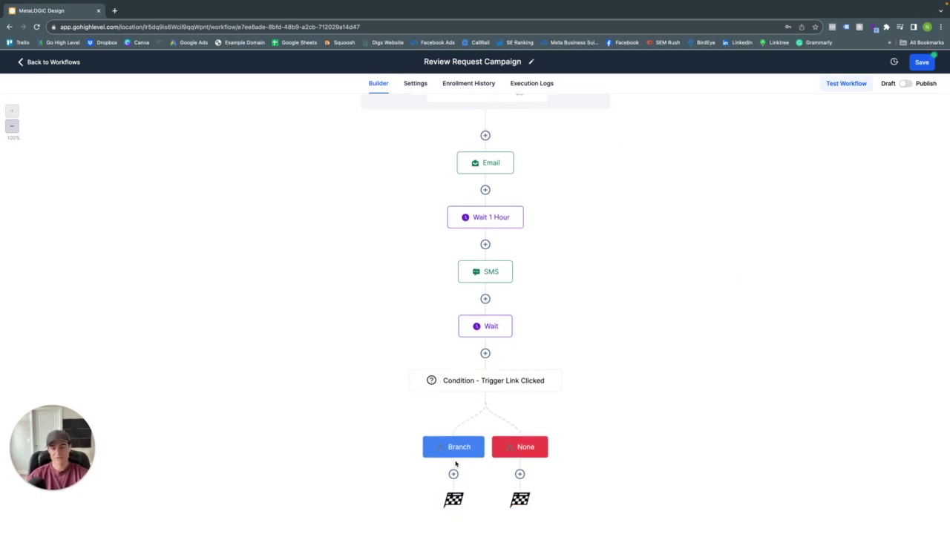
scroll(449, 436, "up", 1)
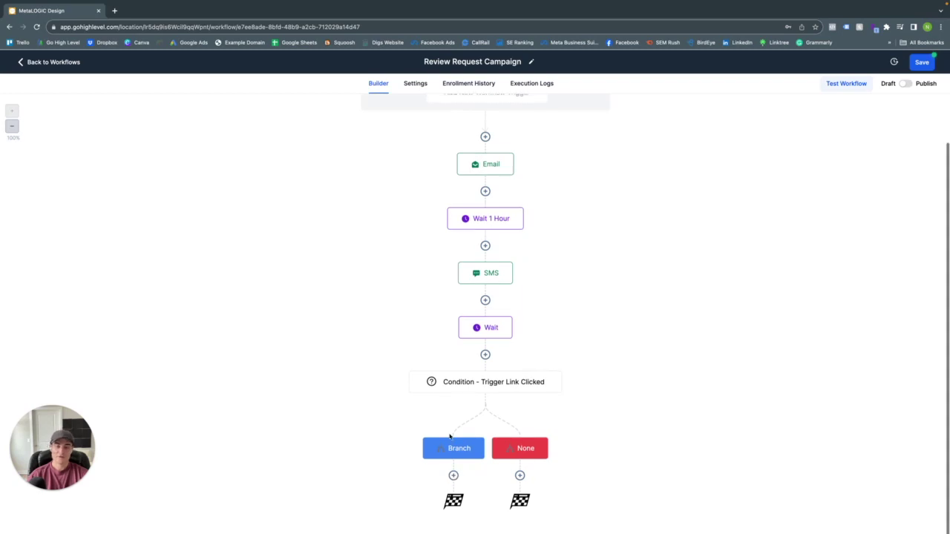
left_click(454, 475)
type("con")
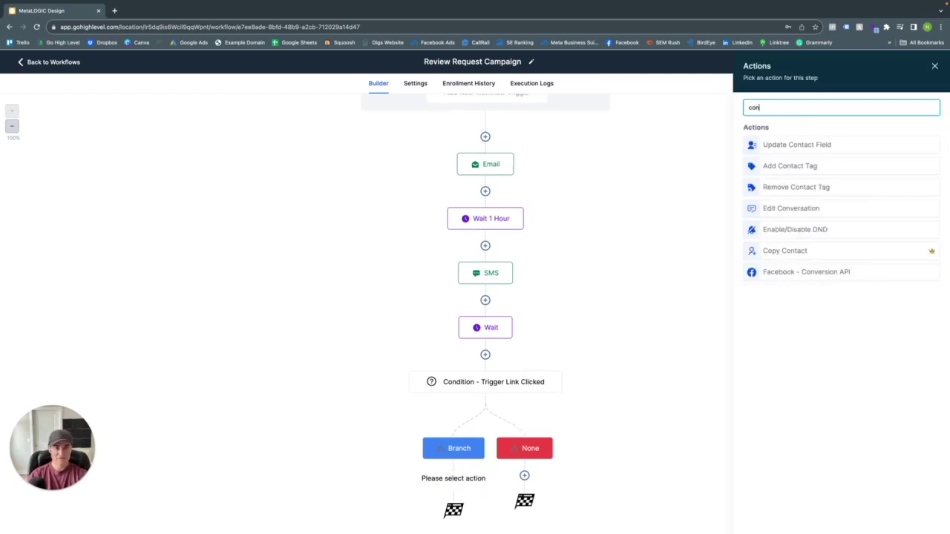
left_click(794, 187)
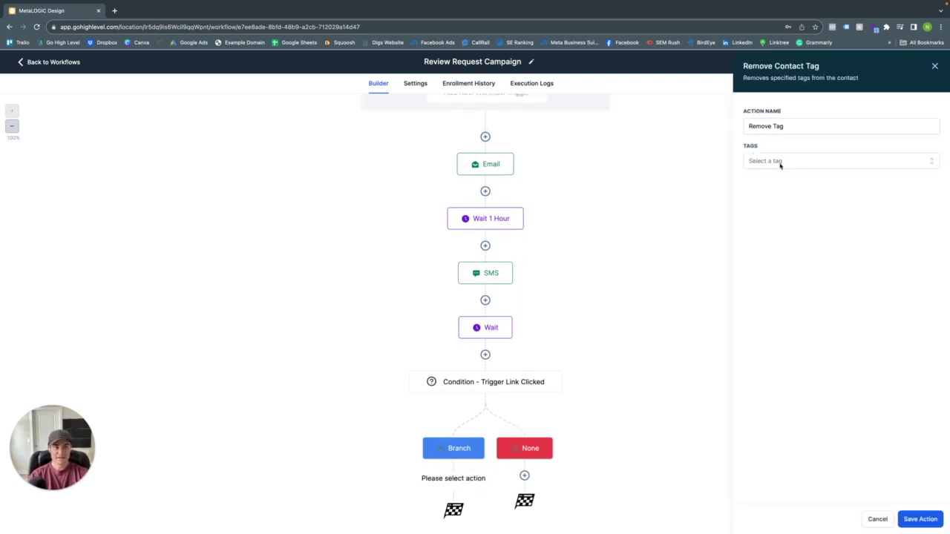
left_click(781, 163)
type("review")
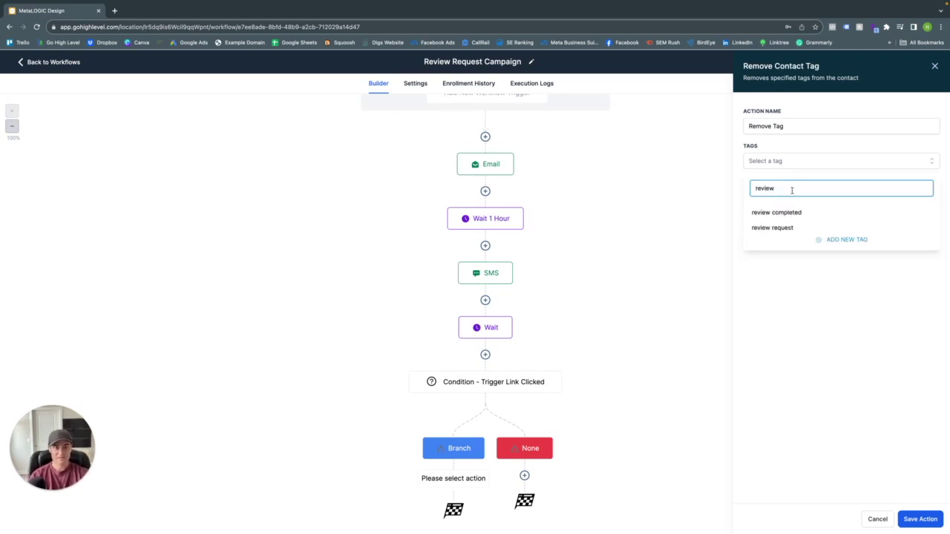
left_click(772, 228)
scroll(561, 335, "up", 1)
scroll(561, 336, "down", 1)
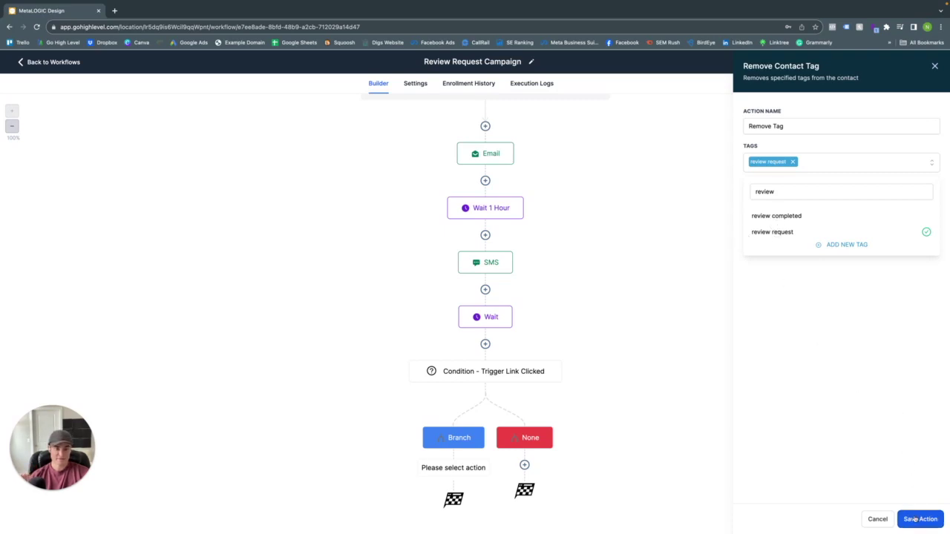
left_click(914, 519)
- Below Remove Tag, add an Add Contact Tag step applying the review completed tag
left_click(454, 475)
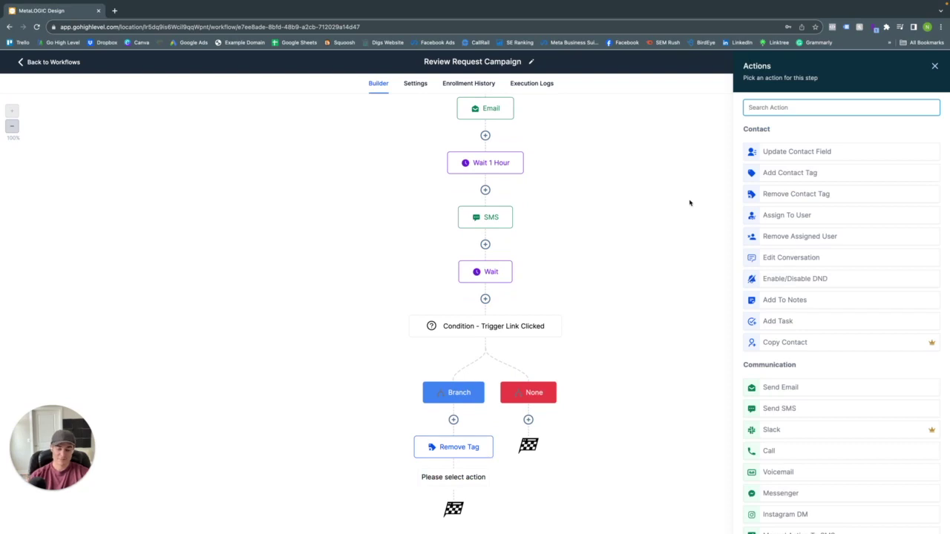
type("add")
left_click(785, 146)
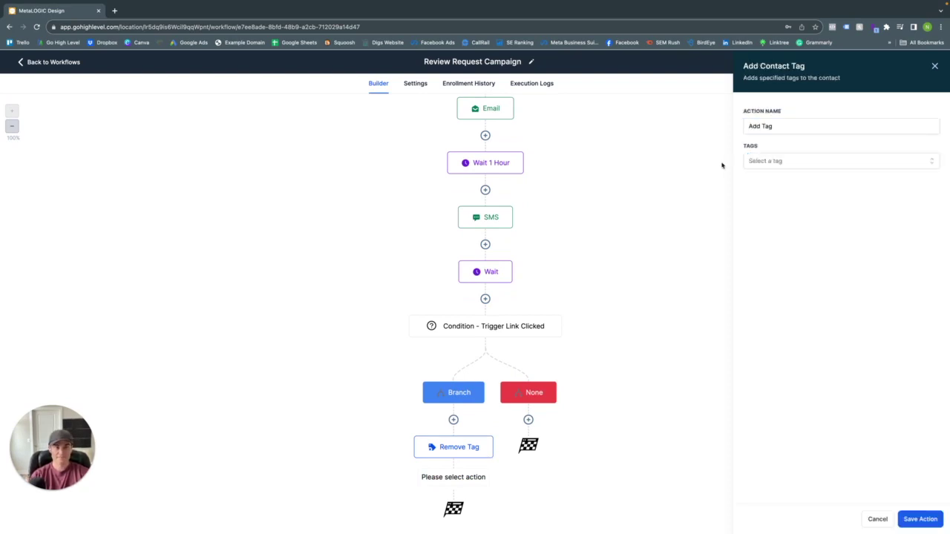
left_click(754, 164)
type("review")
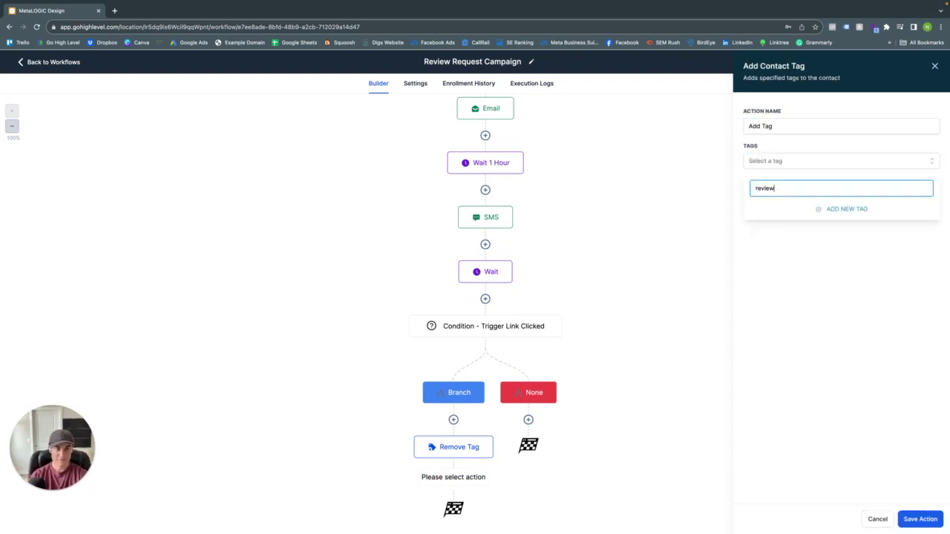
left_click(778, 216)
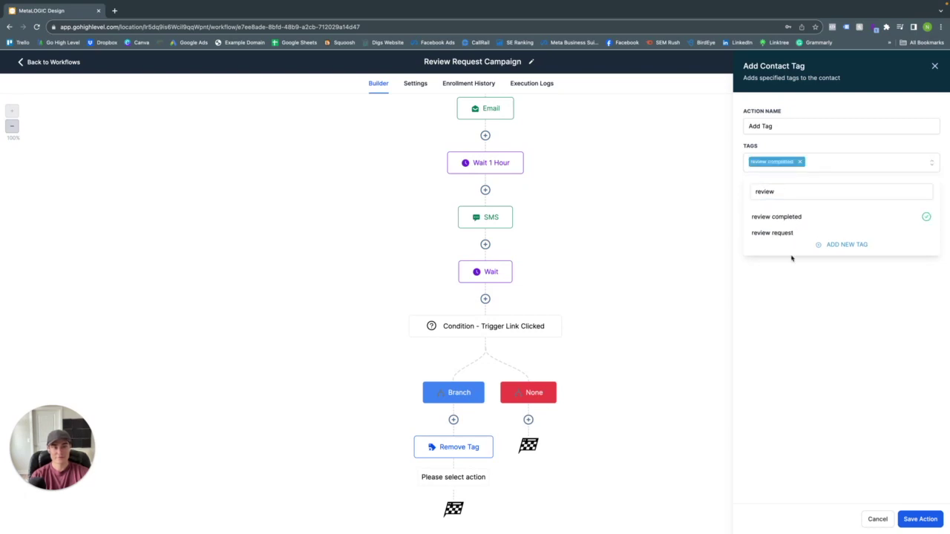
left_click(919, 521)
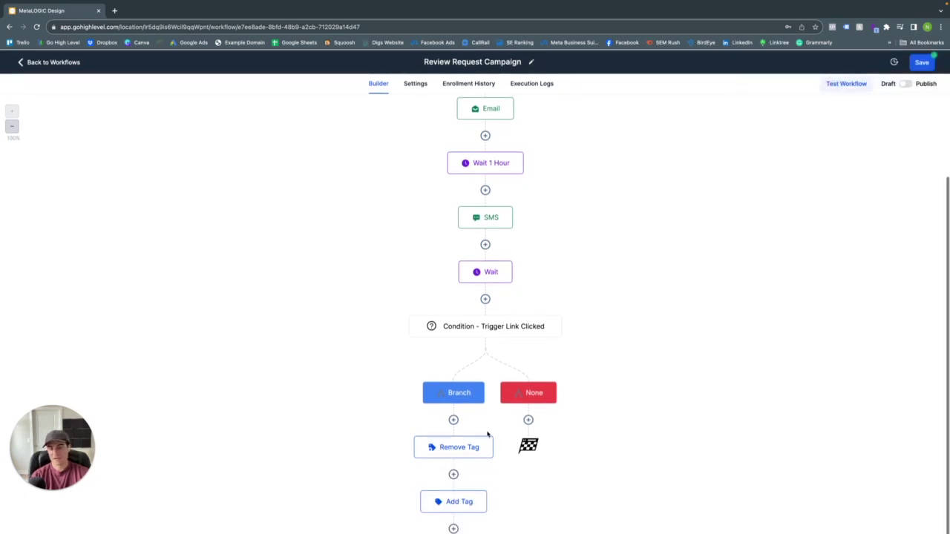
scroll(487, 434, "down", 1)
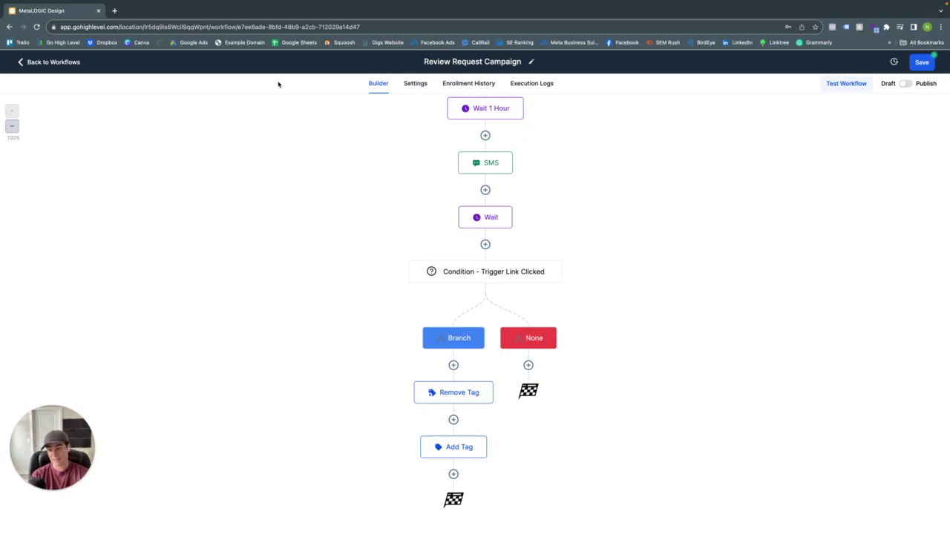
scroll(483, 216, "up", 1)
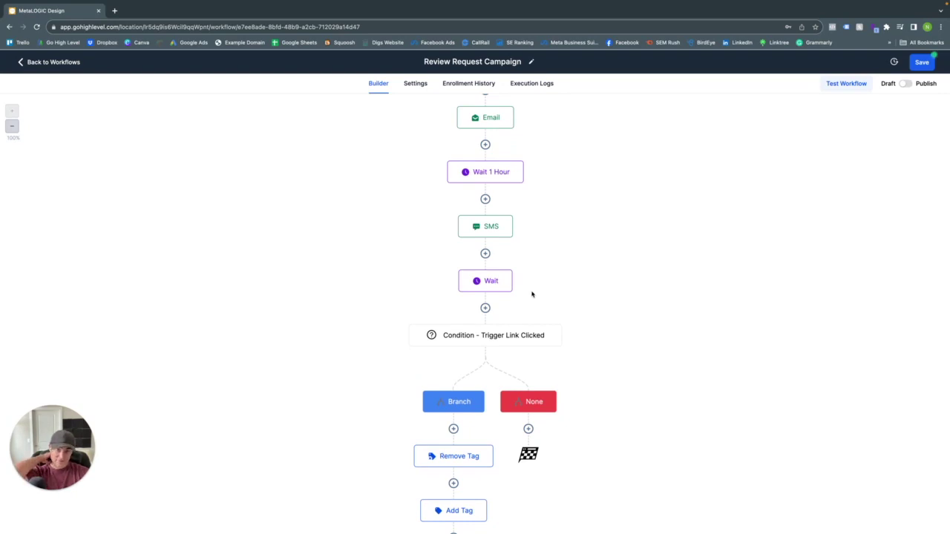
scroll(531, 295, "up", 1)
scroll(530, 296, "down", 1)
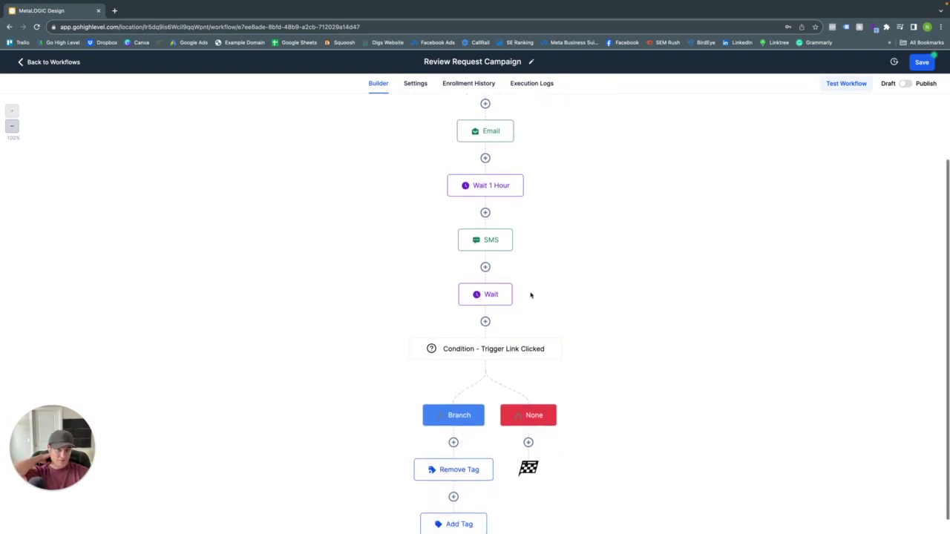
scroll(530, 296, "up", 1)
left_click(512, 154)
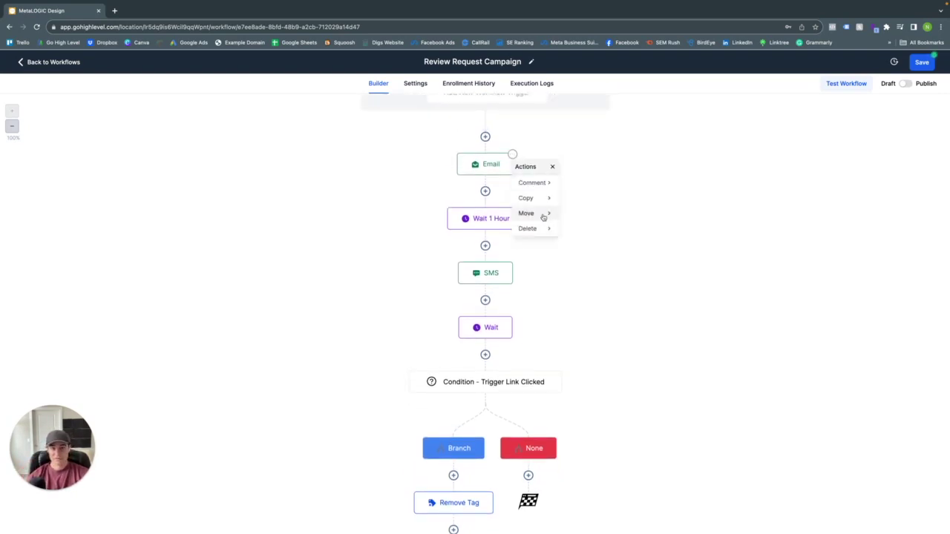
left_click(534, 197)
left_click(576, 185)
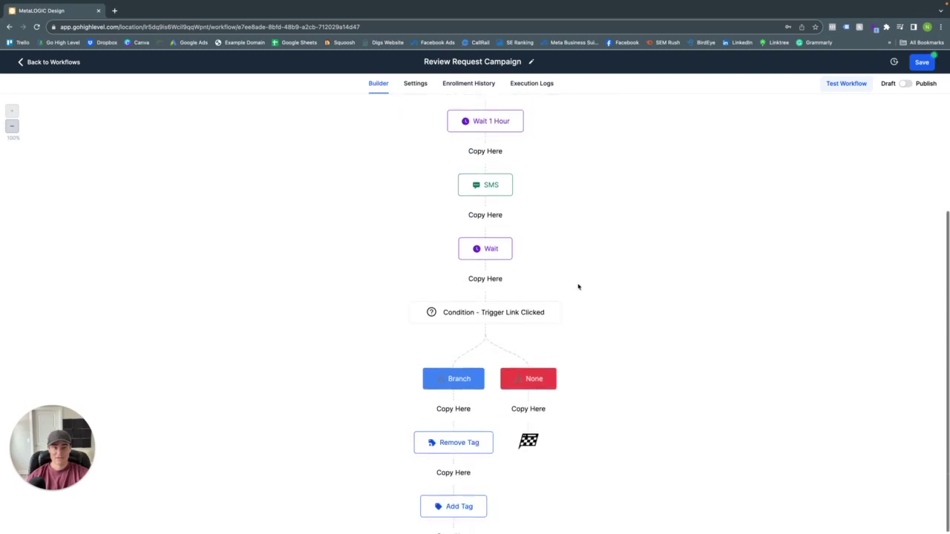
left_click(528, 409)
scroll(532, 367, "up", 3)
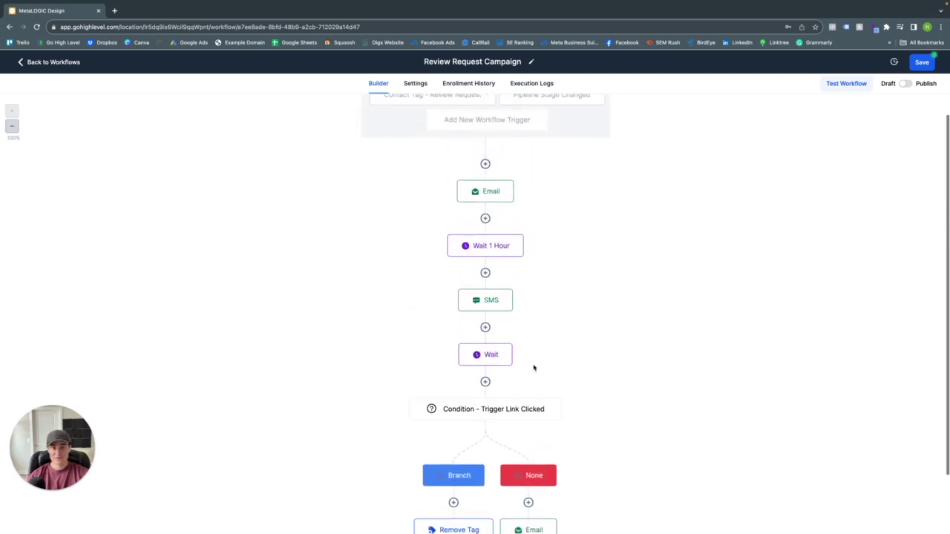
scroll(556, 312, "down", 3)
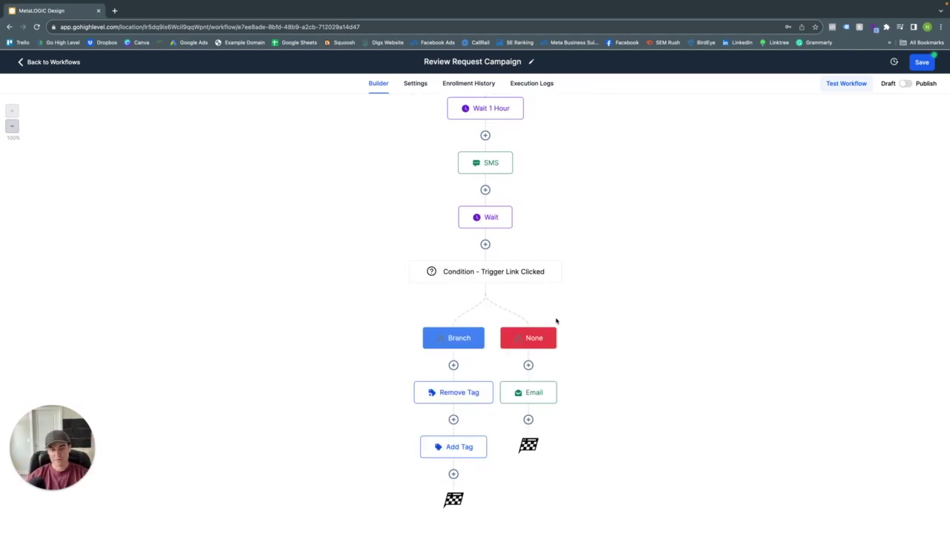
scroll(556, 320, "up", 2)
scroll(556, 321, "down", 2)
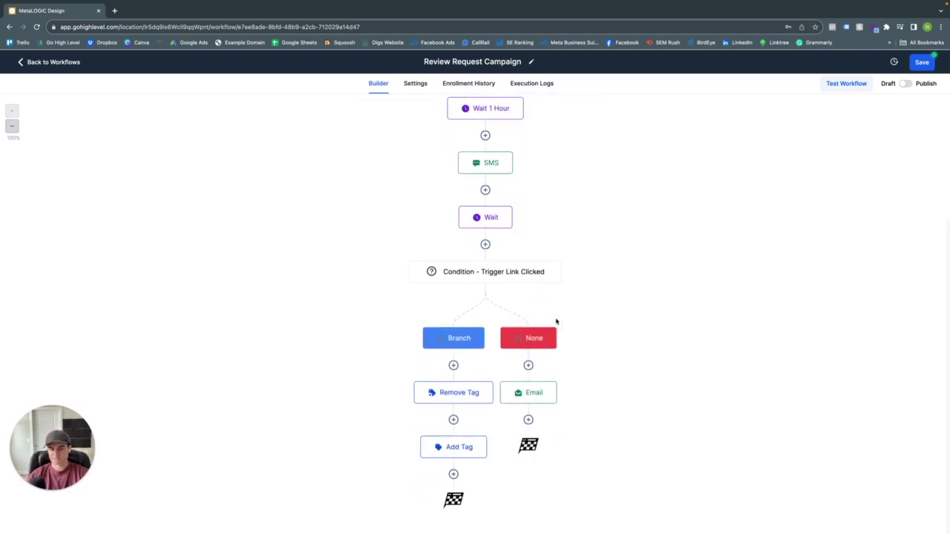
scroll(556, 320, "up", 3)
scroll(556, 320, "down", 3)
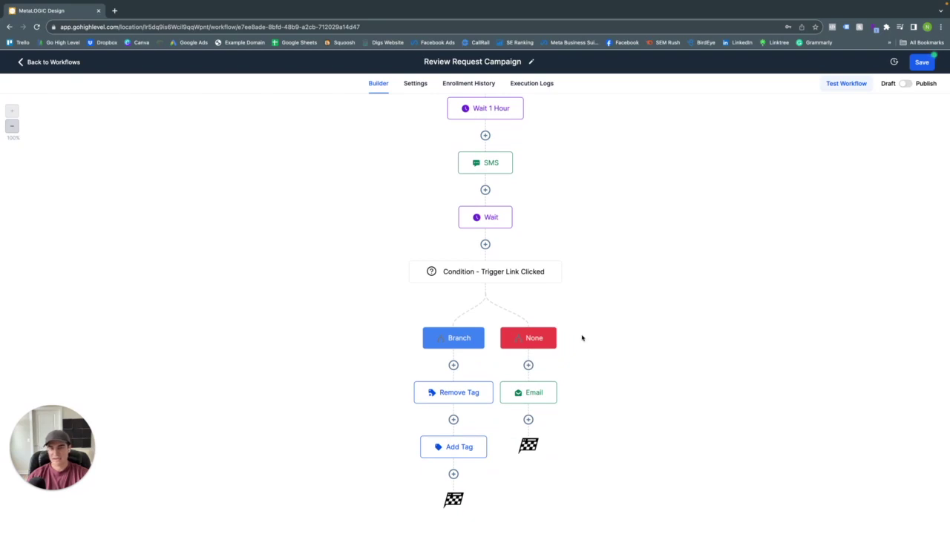
scroll(571, 336, "up", 2)
scroll(573, 339, "down", 2)
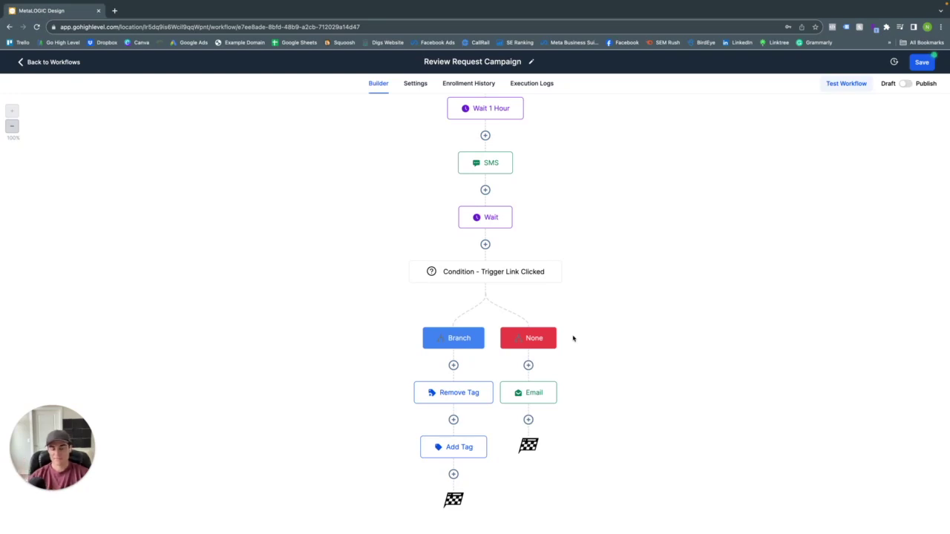
scroll(519, 316, "up", 3)
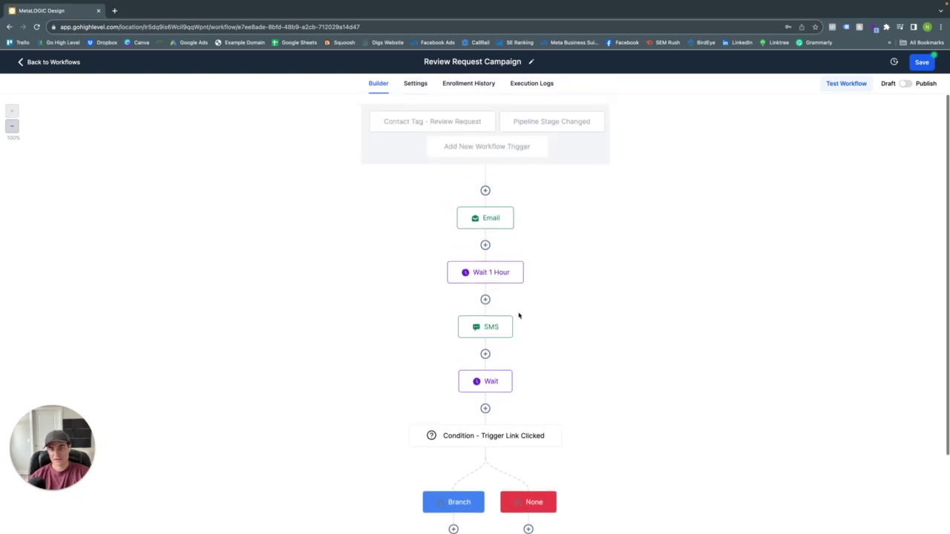
scroll(519, 315, "down", 2)
scroll(518, 315, "down", 2)
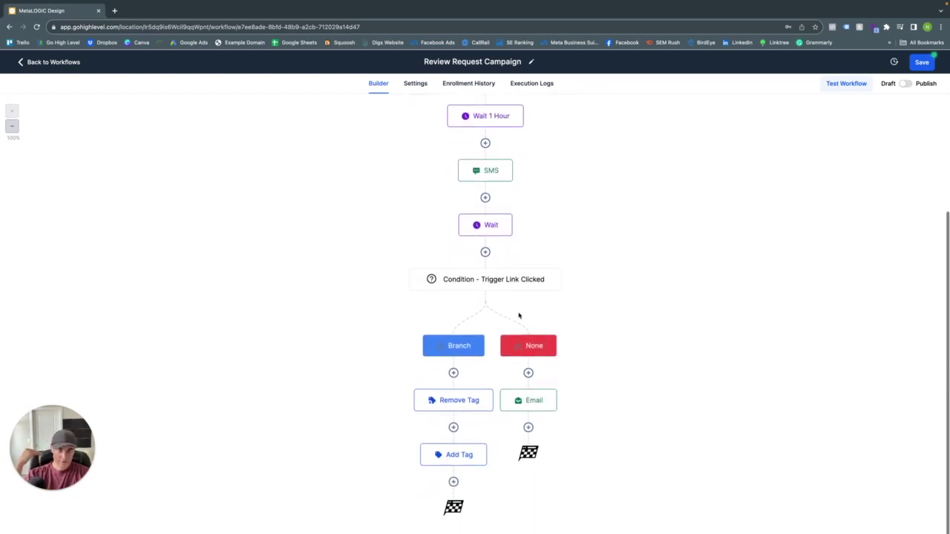
- Turn on Stop on response and set default sender Metalogic Design with a no-reply from address
scroll(518, 316, "up", 3)
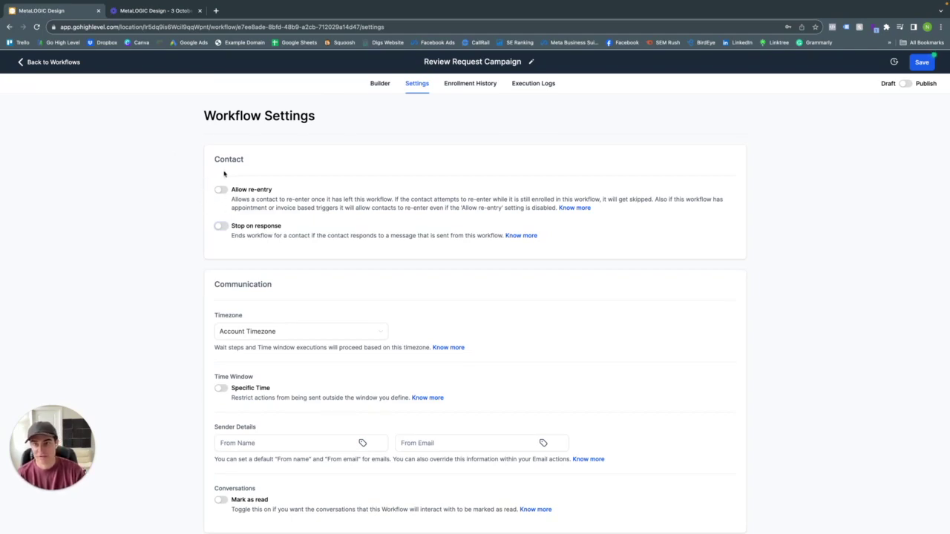
left_click(221, 226)
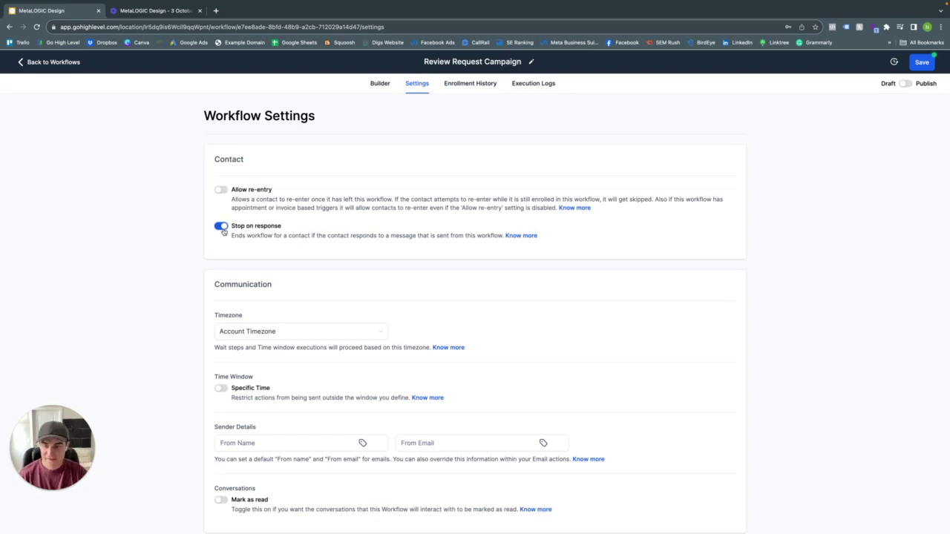
scroll(289, 383, "down", 1)
left_click(262, 419)
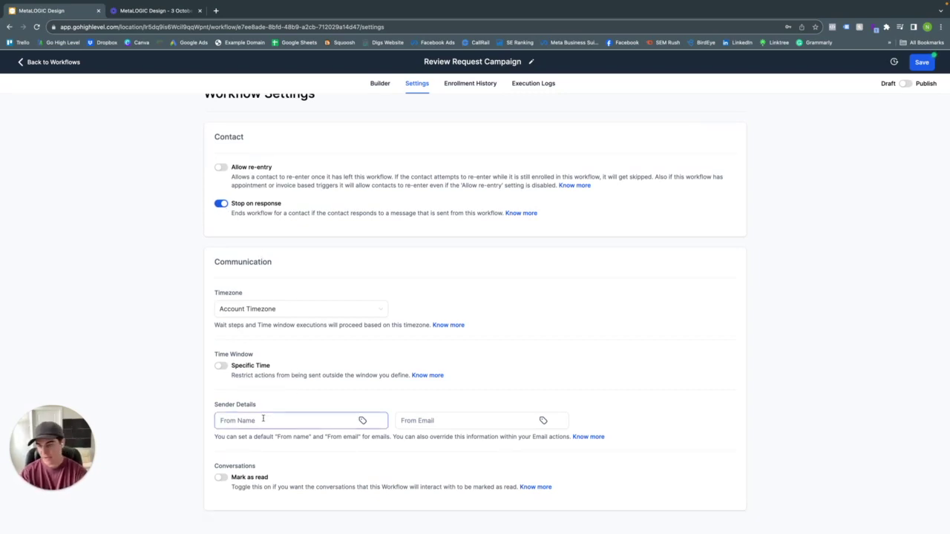
type("Metalog")
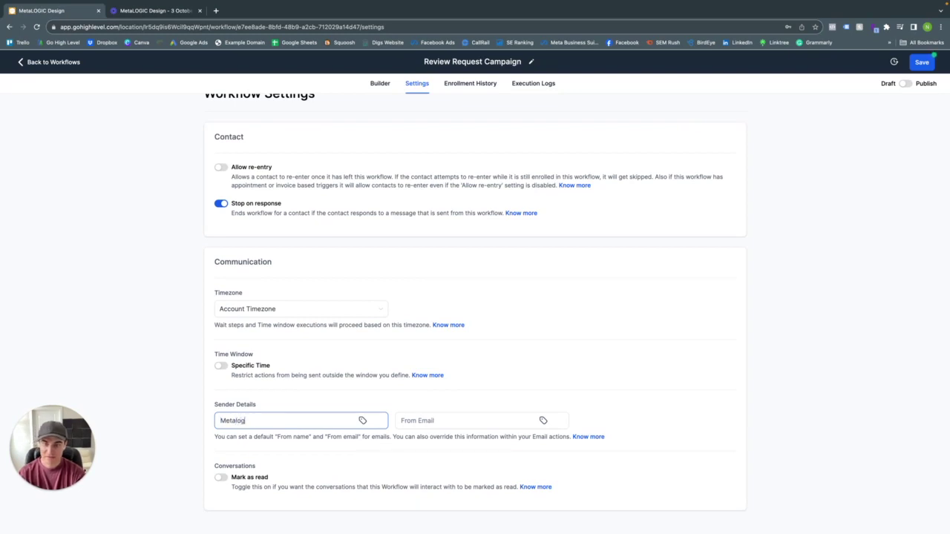
type("ic Design")
key("Tab")
key("Tab")
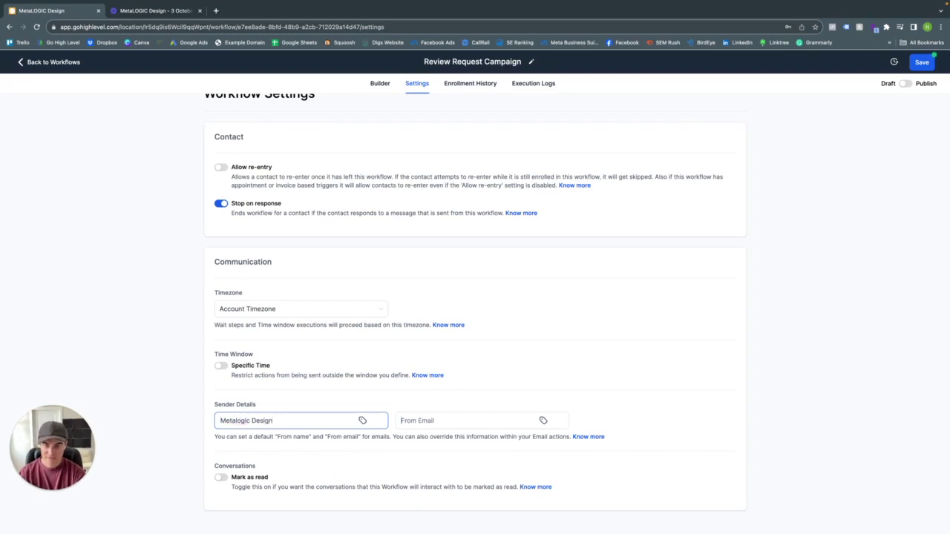
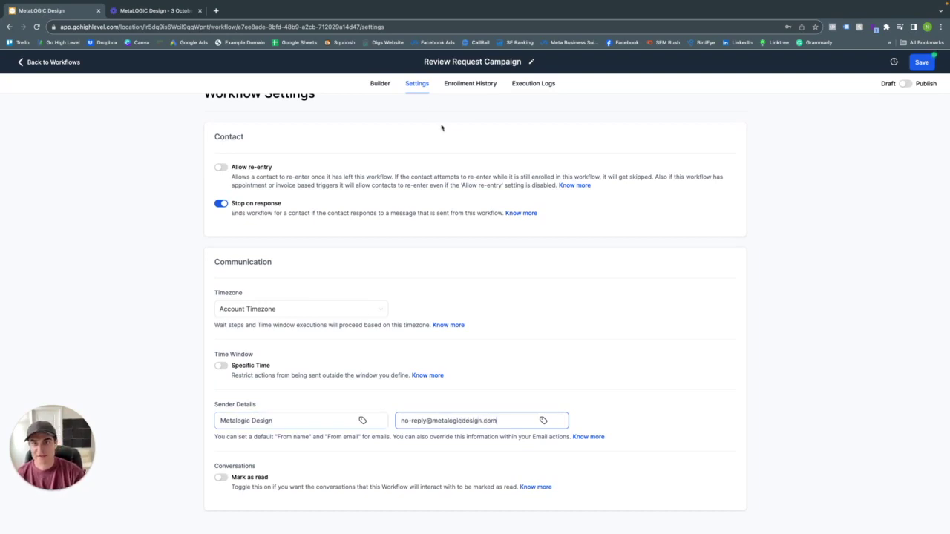
left_click(382, 84)
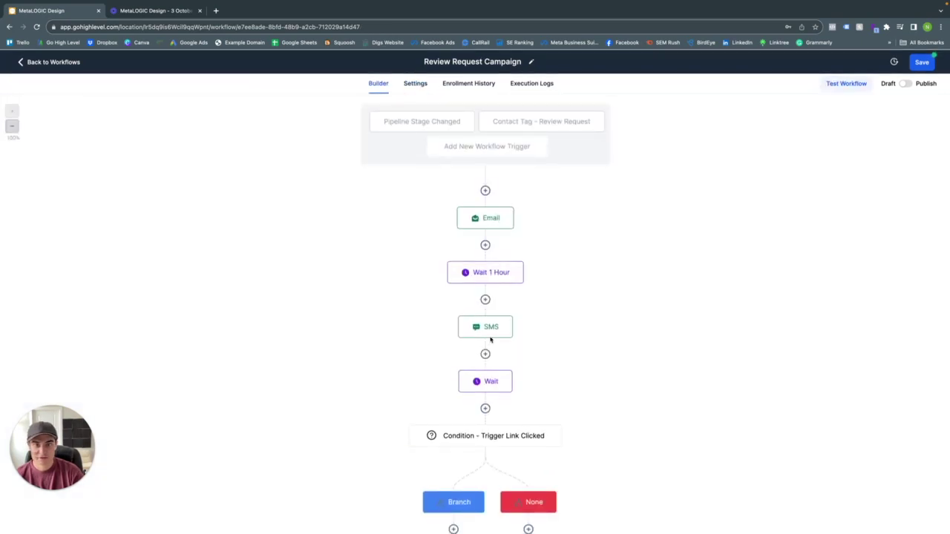
- Clear the first Email action's own From Name and From Email and save it
left_click(489, 225)
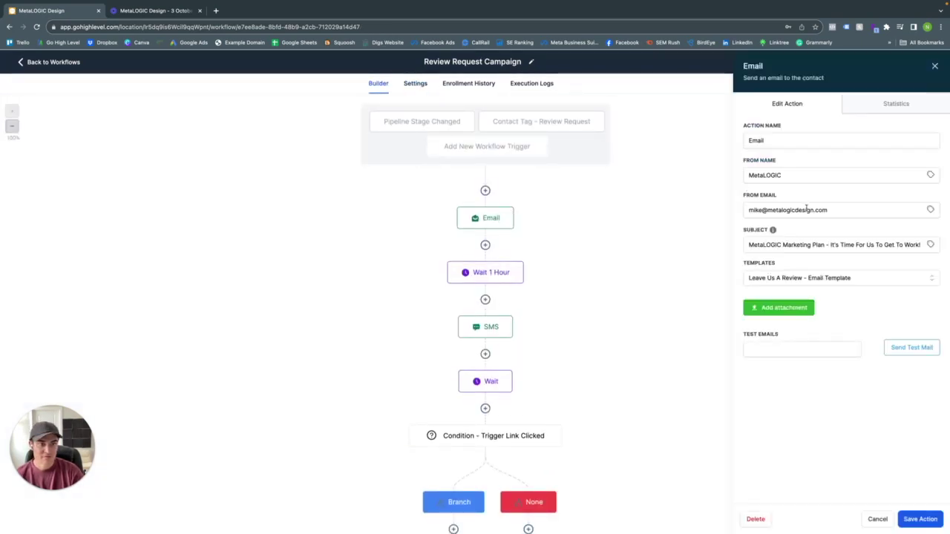
double_click(808, 171)
key("BackSpace")
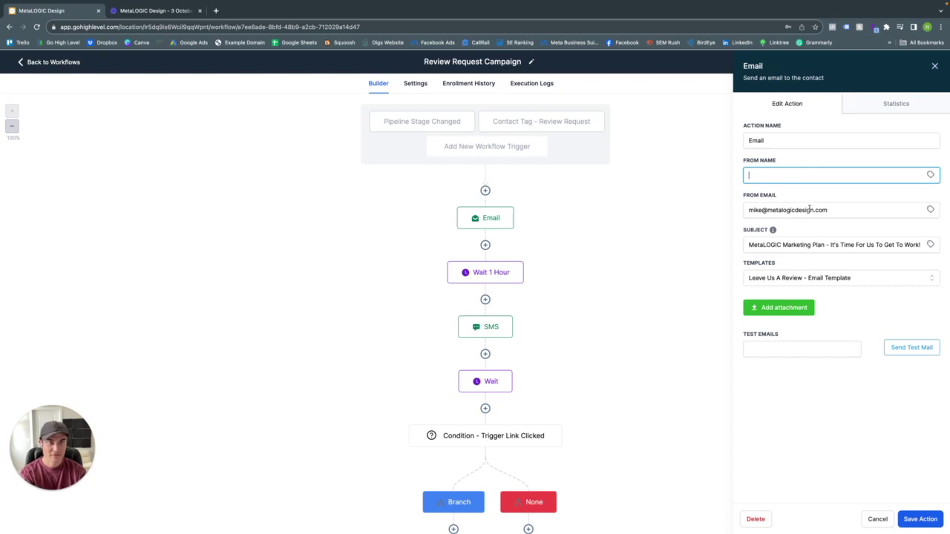
triple_click(808, 210)
key("BackSpace")
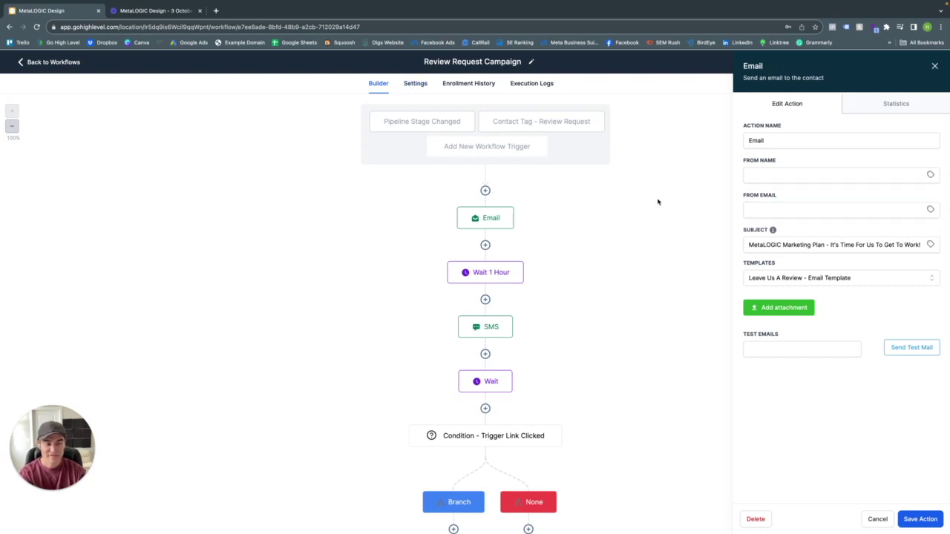
left_click(917, 518)
- Publish and save the Review Request Campaign workflow, then go back to Workflows
left_click(407, 83)
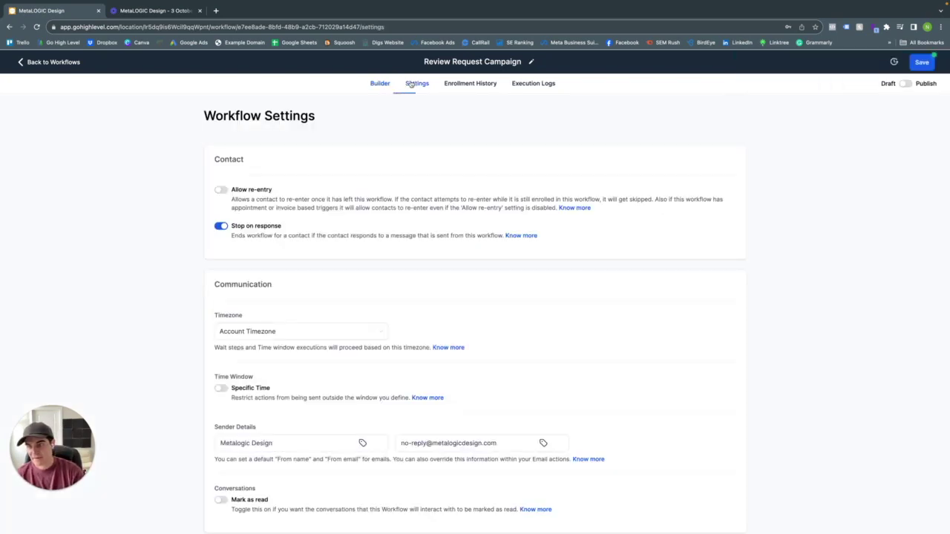
scroll(477, 372, "down", 1)
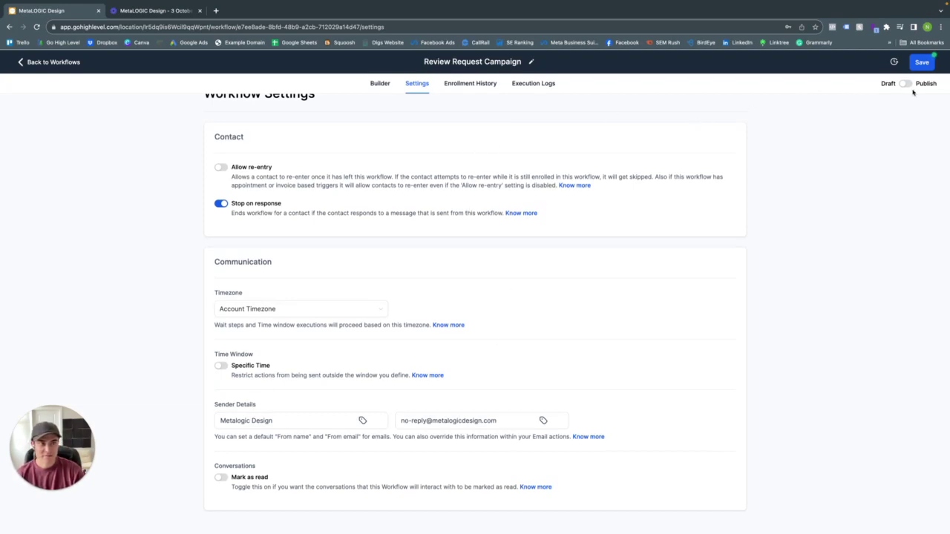
left_click(906, 84)
left_click(922, 63)
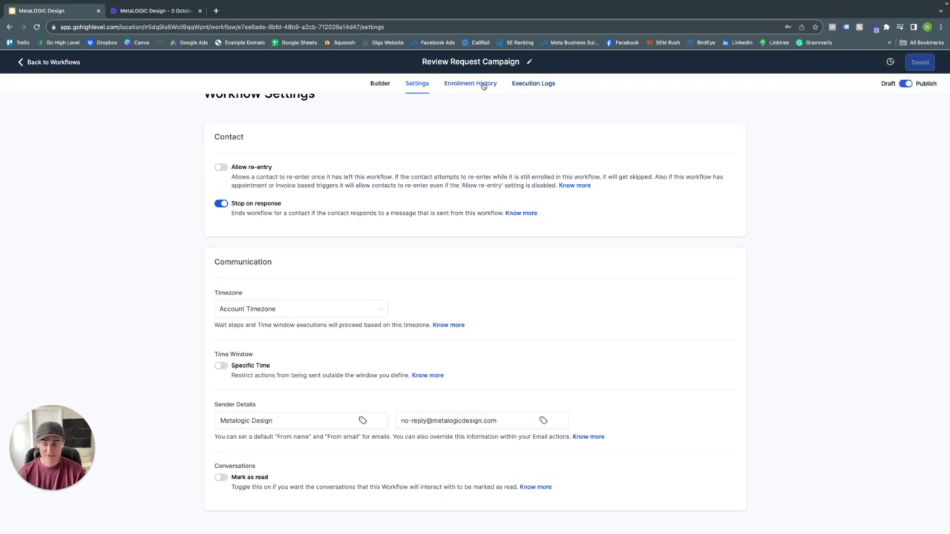
left_click(63, 66)
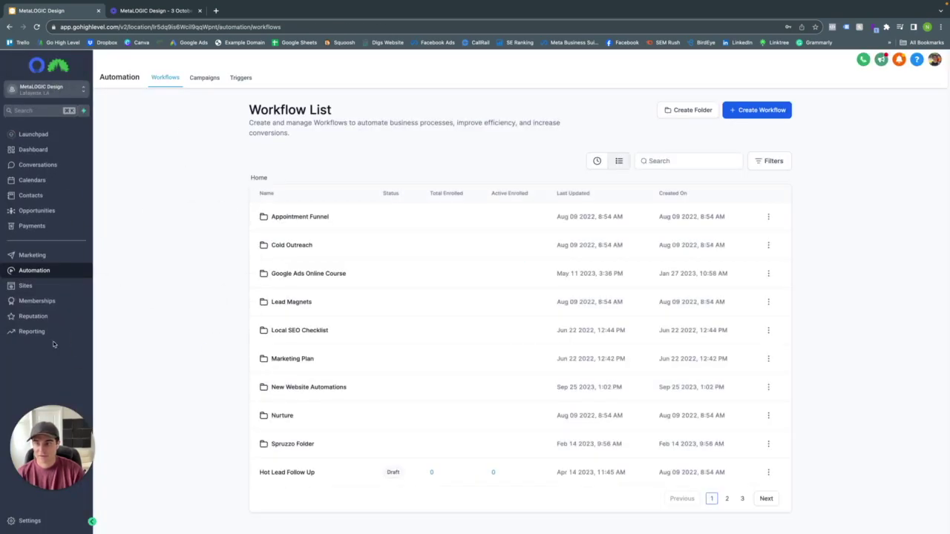
- Open the Reputation Reviews list, then go to Settings, landing on Business Profile
left_click(40, 319)
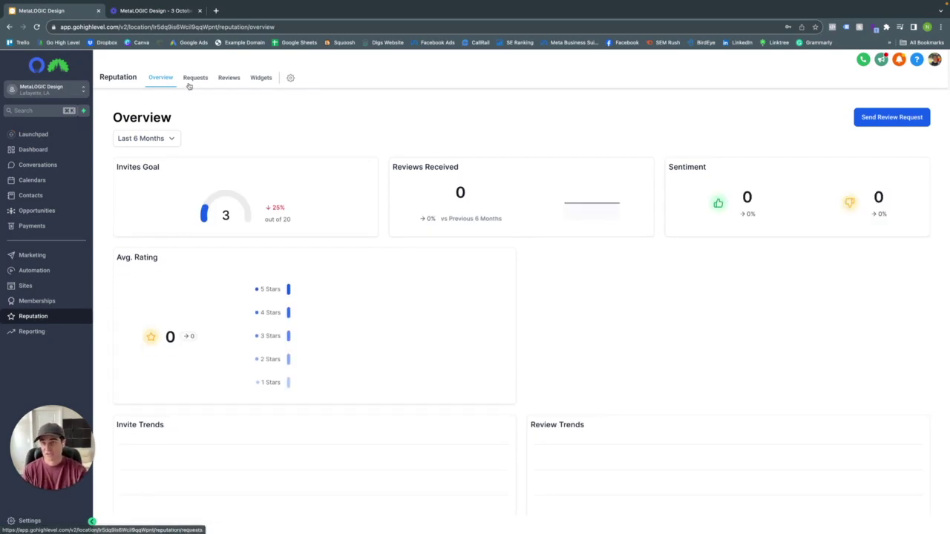
left_click(229, 78)
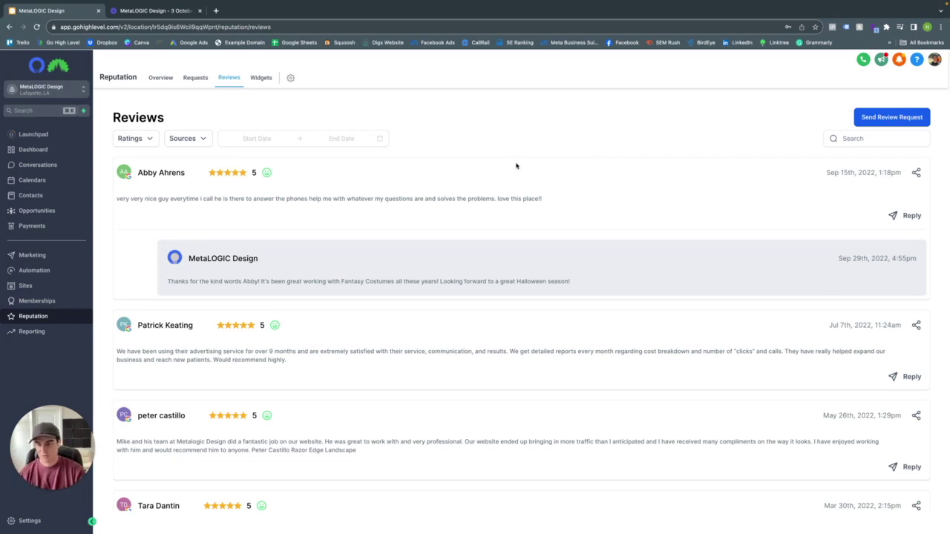
left_click(28, 520)
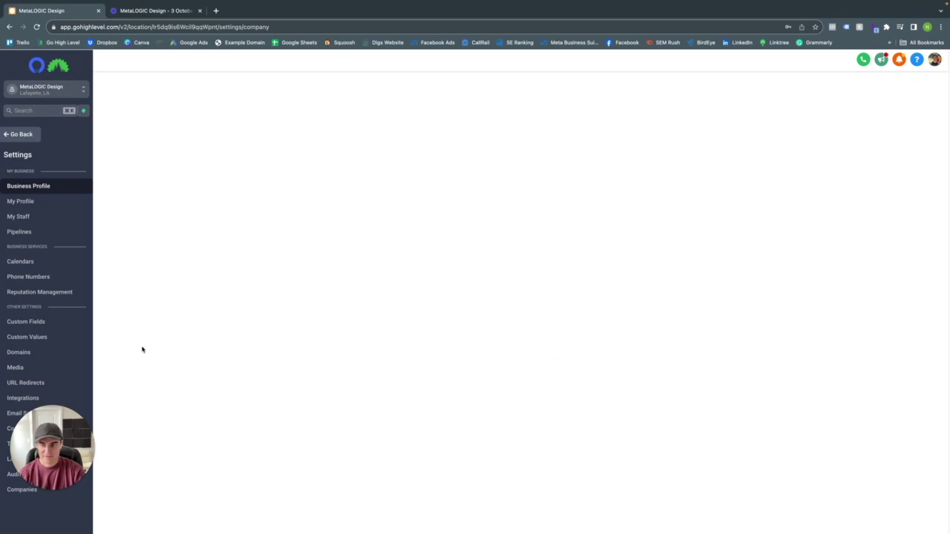
- Check the Integrations settings page, then return to the 5-star Reputation Reviews list
left_click(178, 349)
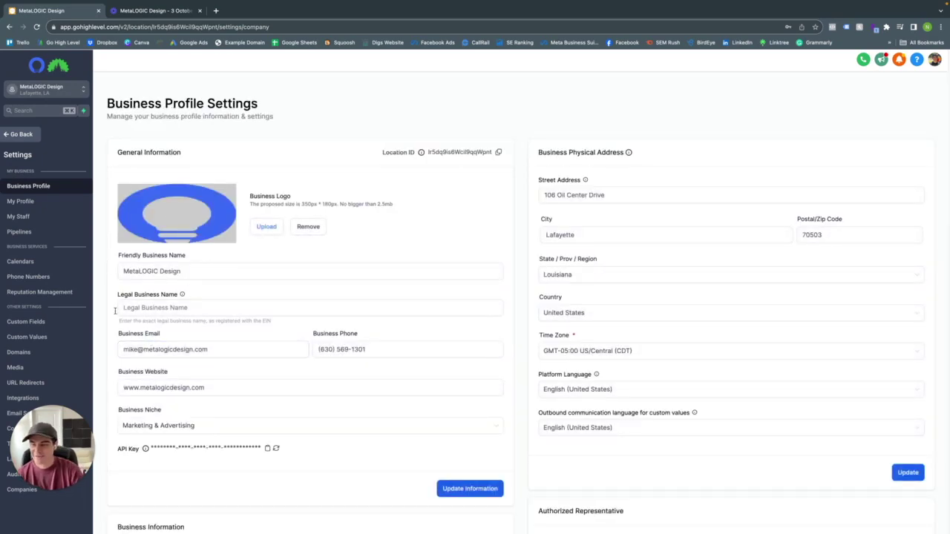
left_click(33, 399)
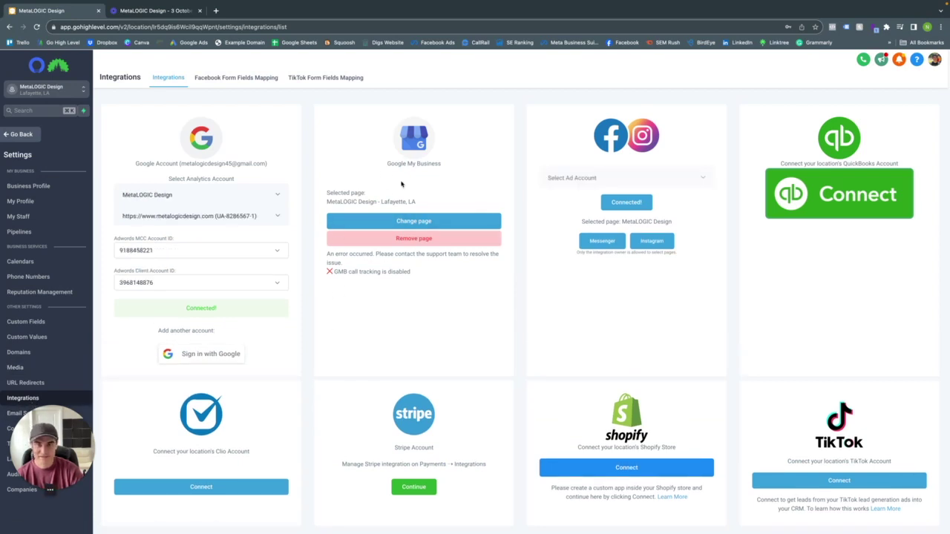
left_click(22, 136)
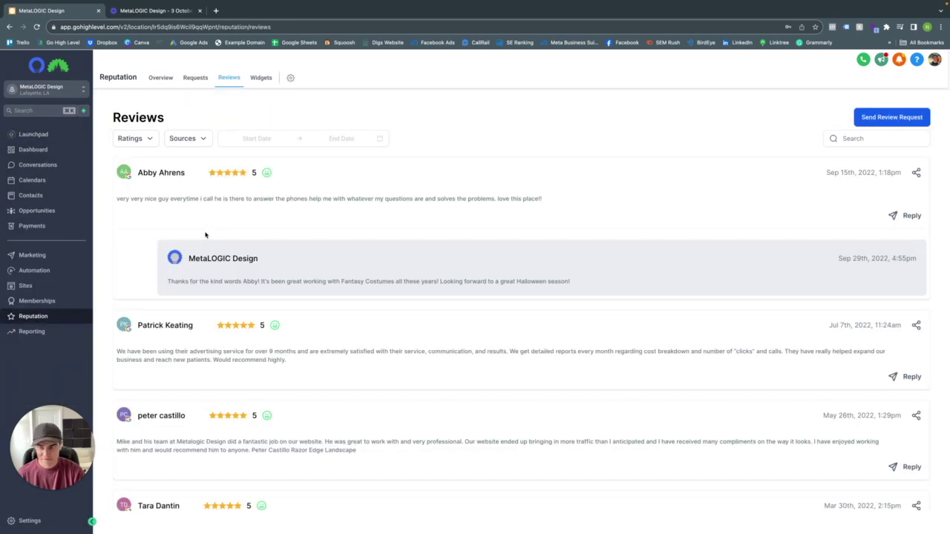